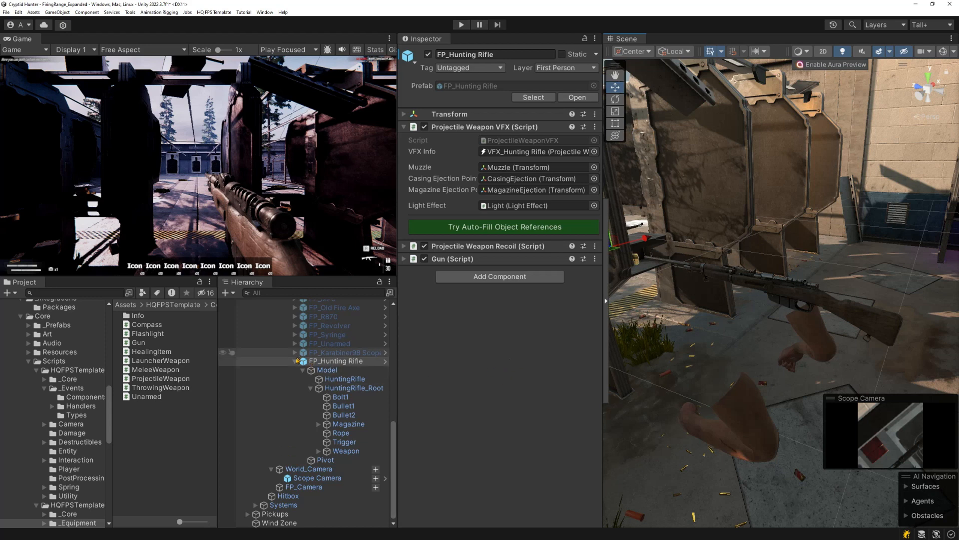
# Add a cylinder at the root level of the FiringRange_Expanded scene and name it Scope
pyautogui.click(295, 361)
pyautogui.scroll(8, 250, 384)
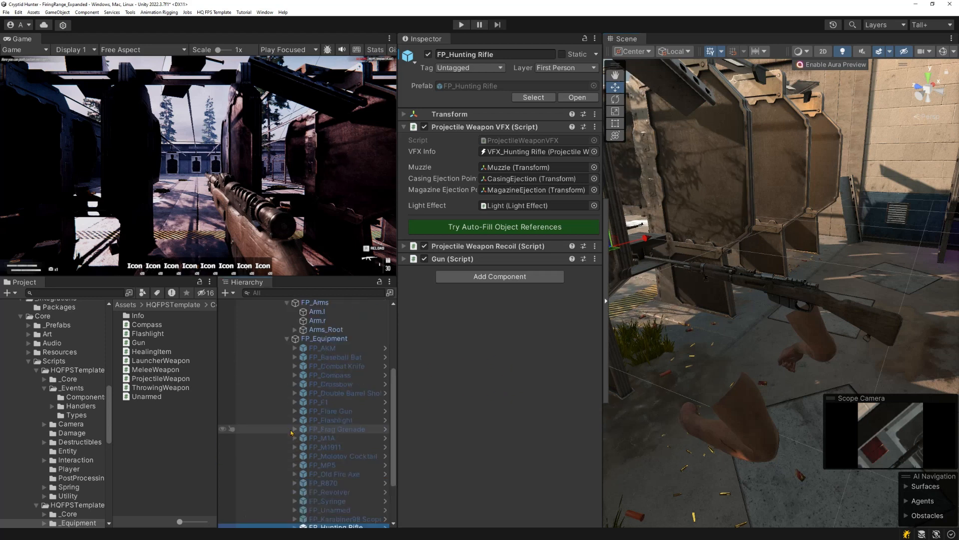
pyautogui.click(248, 385)
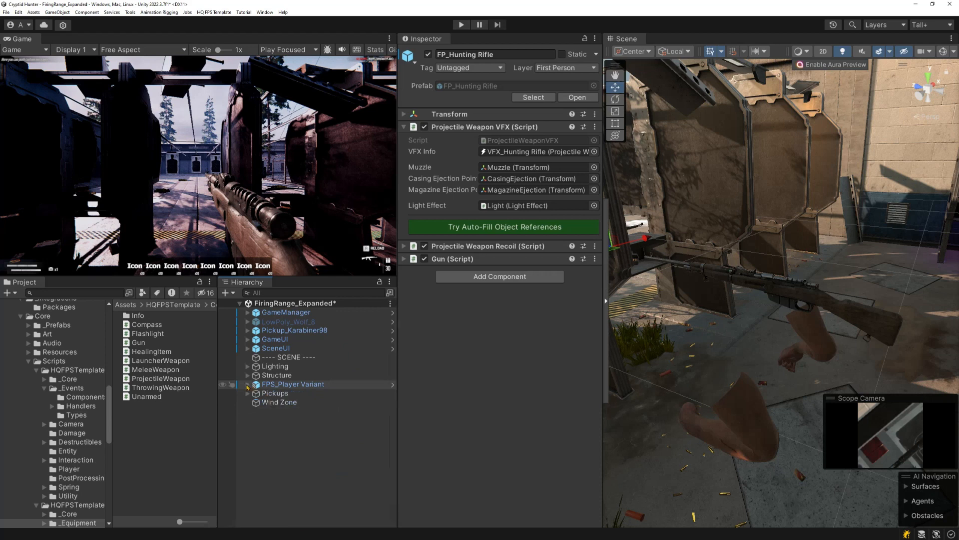
pyautogui.click(274, 435)
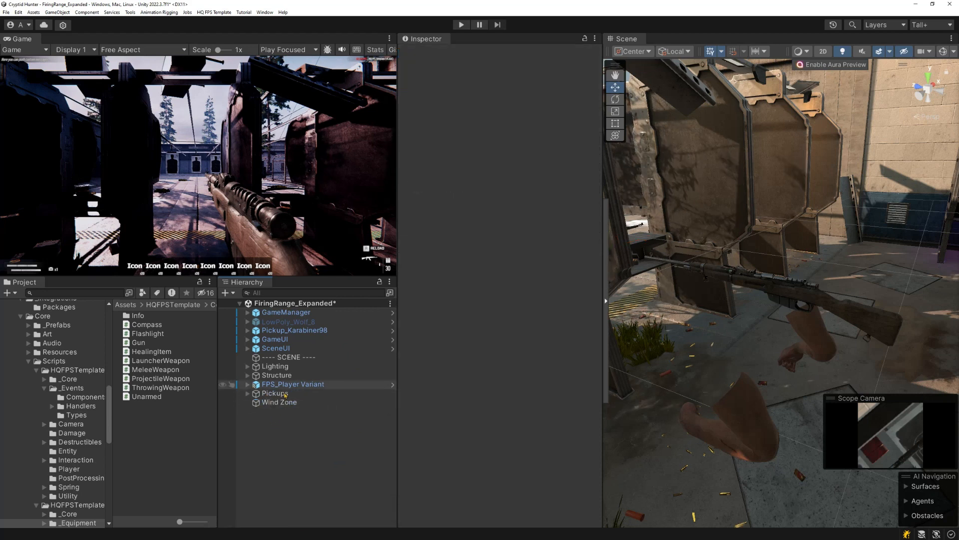
pyautogui.rightClick(287, 435)
pyautogui.moveTo(334, 344)
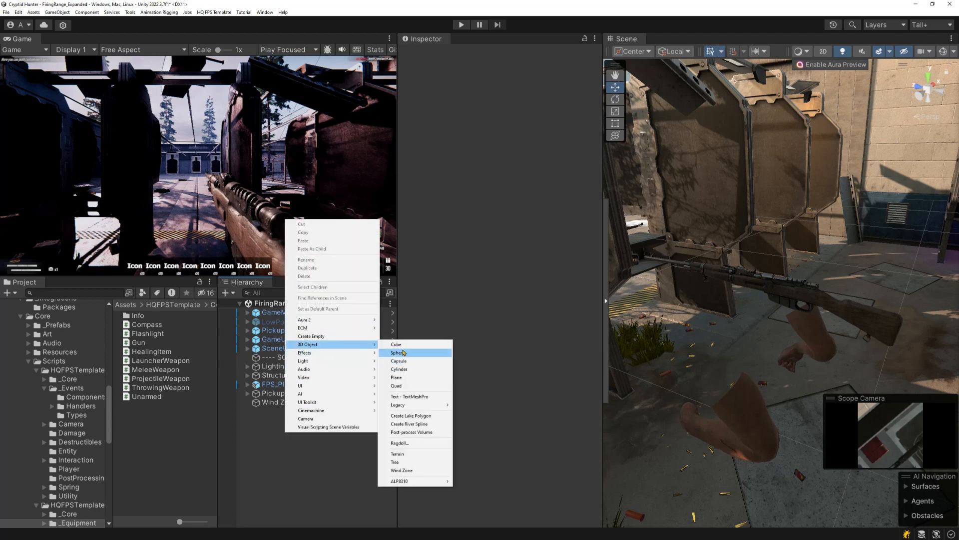
pyautogui.click(406, 371)
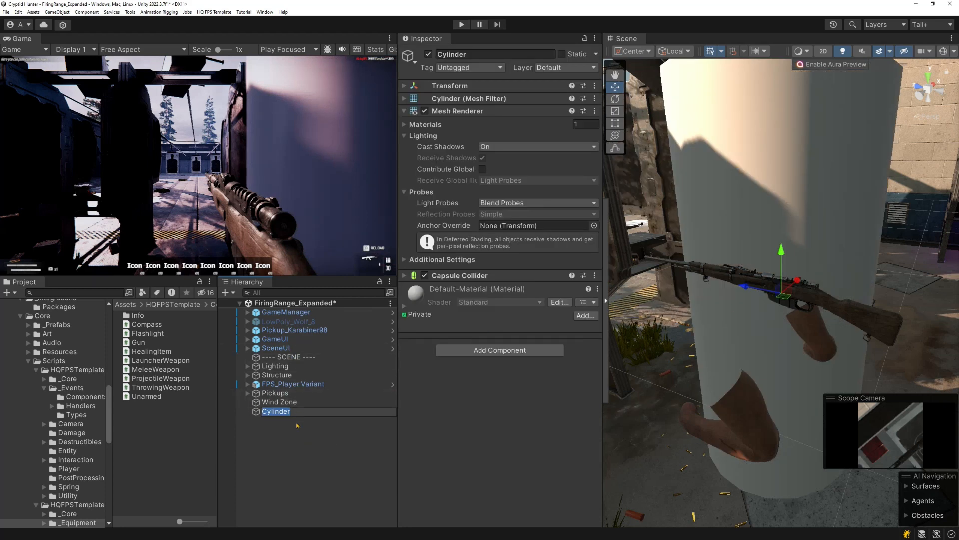
pyautogui.write('Scope')
pyautogui.press('Return')
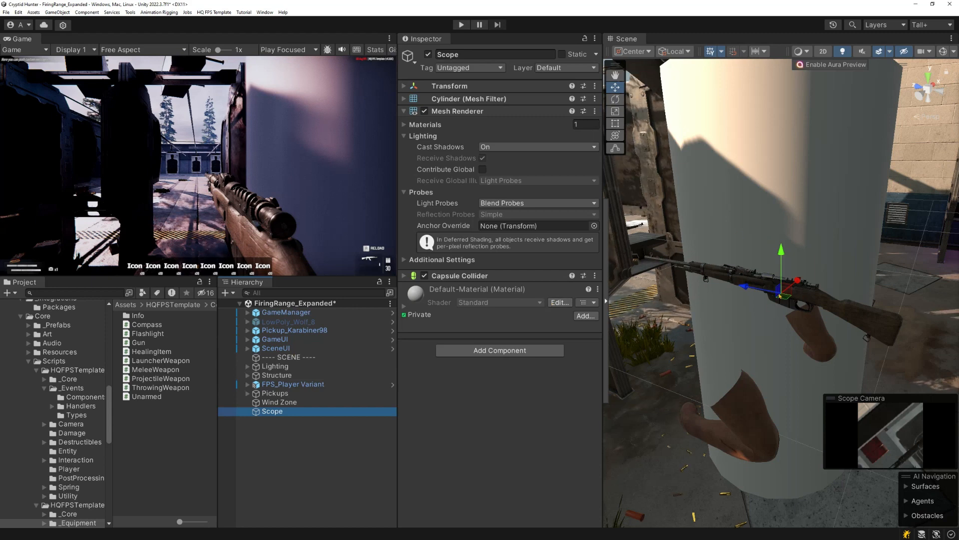
# Scale the Scope cylinder down uniformly to about 0.16 and move it next to the rifle, at about X -1.932, Y 0.557, Z 0.291
pyautogui.press('r')
pyautogui.moveTo(781, 292); pyautogui.dragTo(744, 344)
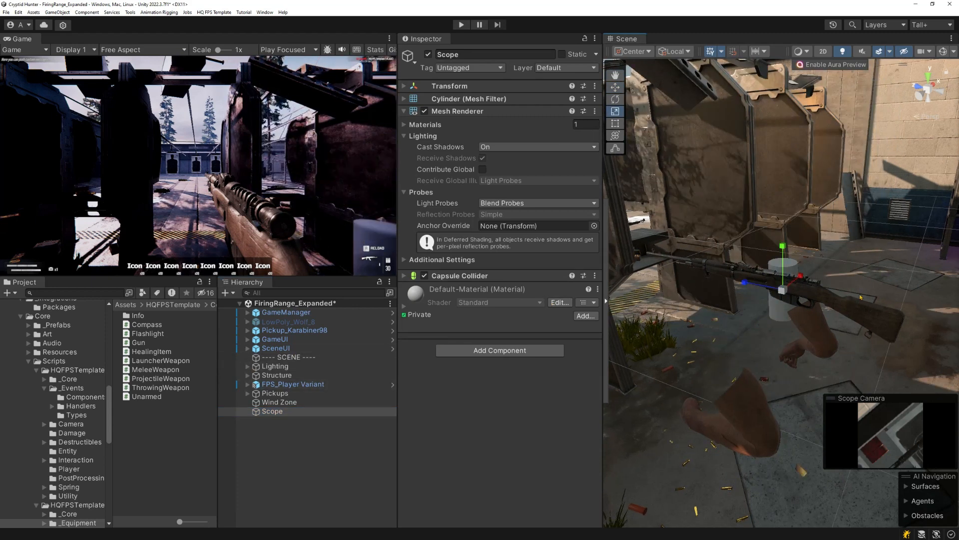
pyautogui.press('w')
pyautogui.moveTo(798, 279); pyautogui.dragTo(757, 298)
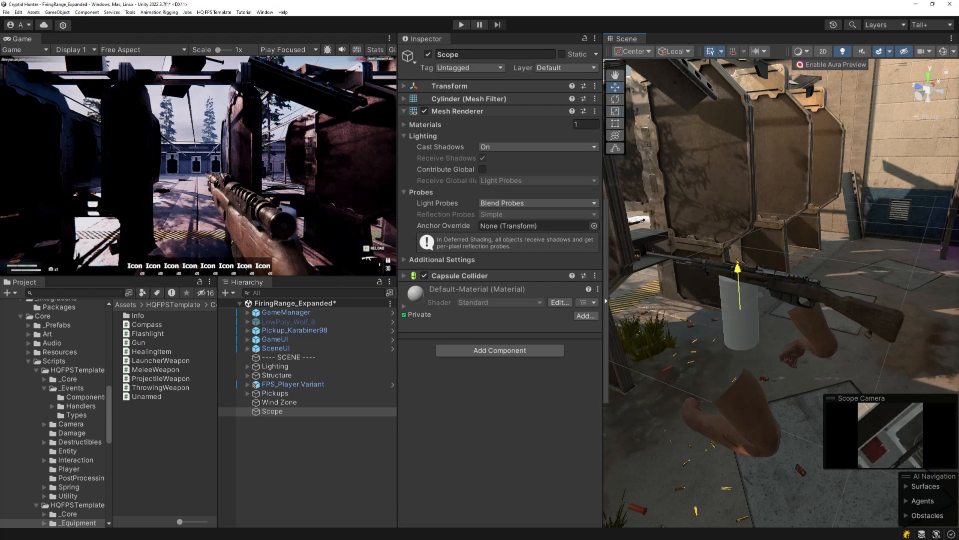
pyautogui.moveTo(738, 265); pyautogui.dragTo(748, 293)
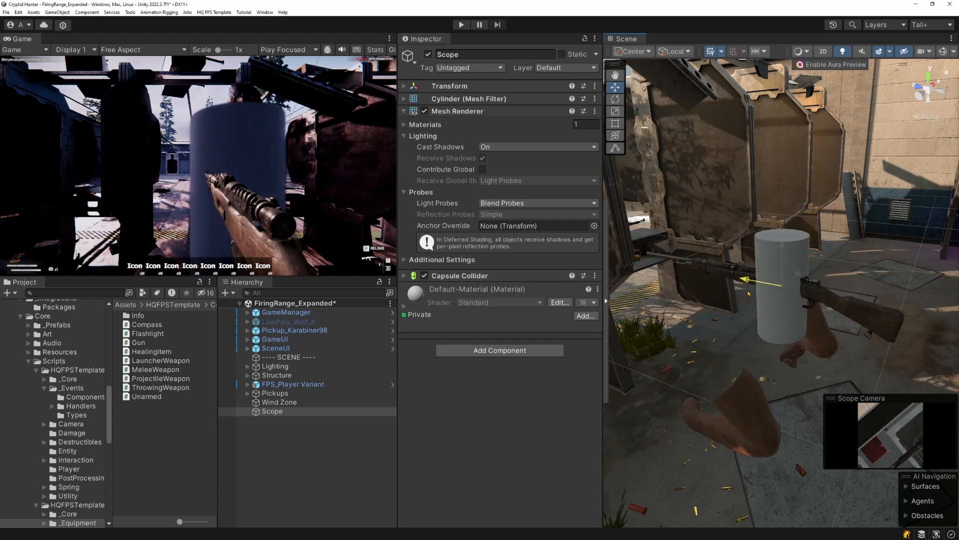
pyautogui.moveTo(785, 258); pyautogui.dragTo(785, 248)
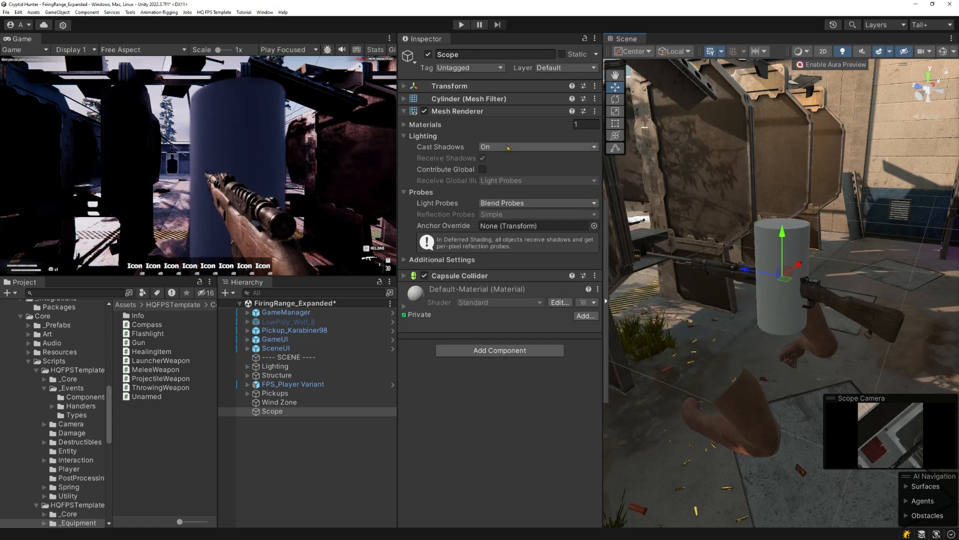
# Set the Scope's X rotation to 90 and raise it above the rifle to about Y 0.641
pyautogui.click(405, 86)
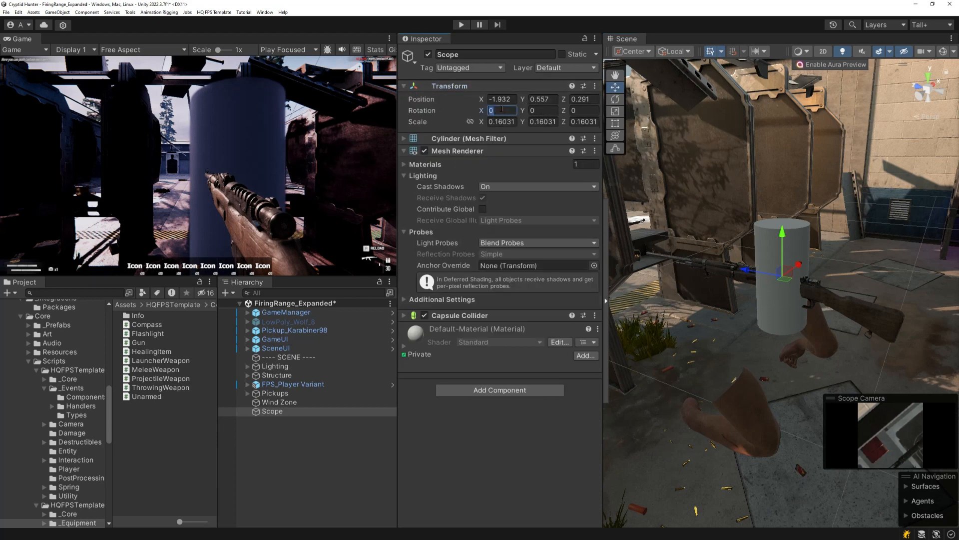
pyautogui.write('90')
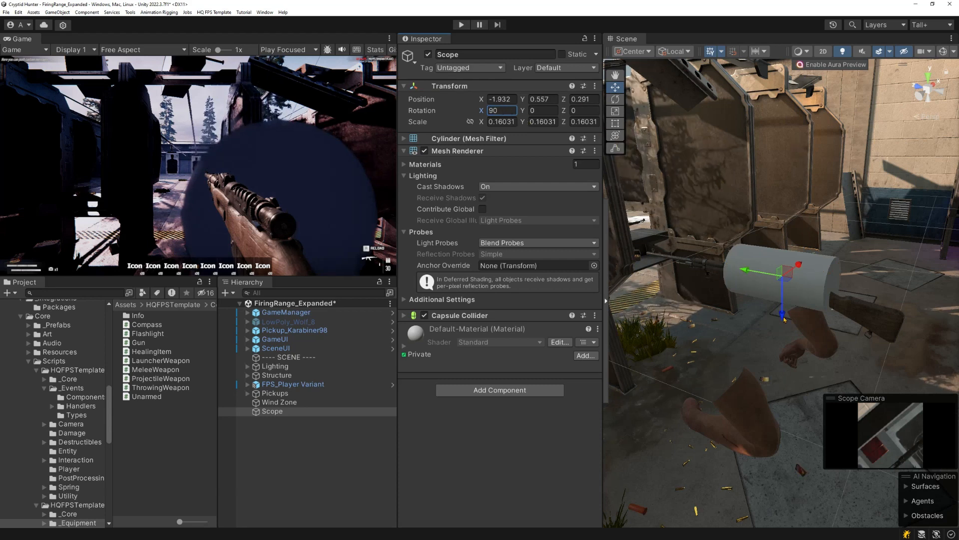
pyautogui.moveTo(783, 318); pyautogui.dragTo(764, 270)
# Shrink the Scope uniformly to about 0.0257 in a side view, then stretch its length to a Y scale of about 0.06
pyautogui.press('y')
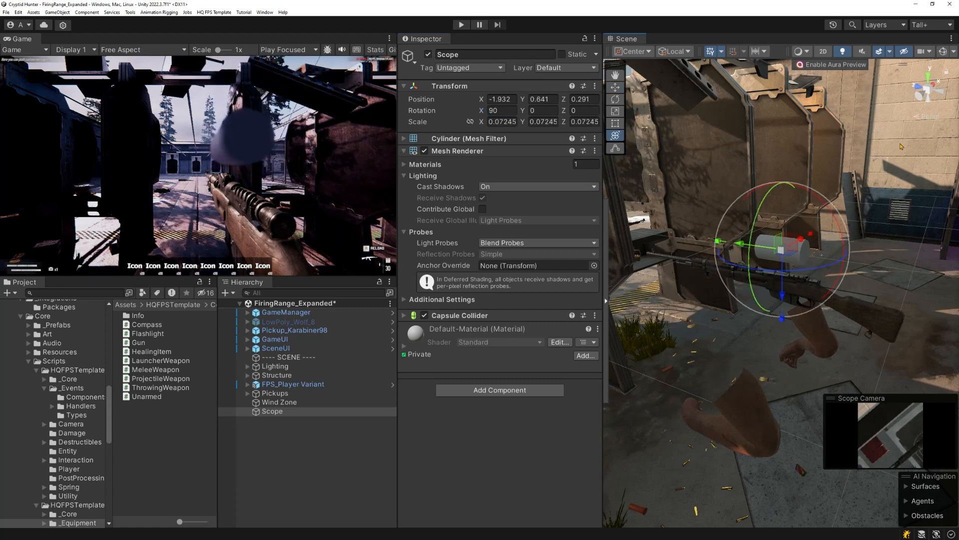
pyautogui.click(920, 96)
pyautogui.click(928, 89)
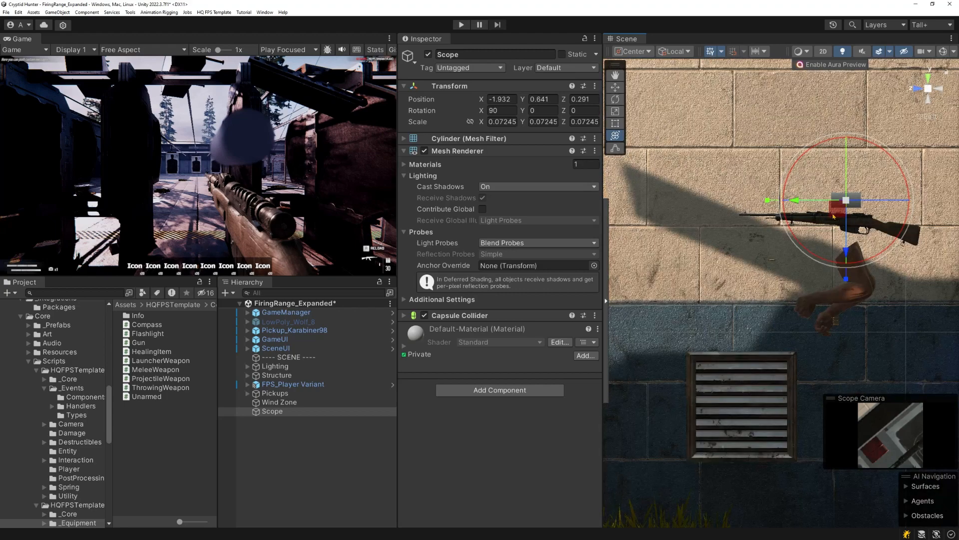
pyautogui.press('f')
pyautogui.moveTo(778, 297); pyautogui.dragTo(780, 313)
pyautogui.scroll(-3, 780, 315)
pyautogui.scroll(-1, 777, 315)
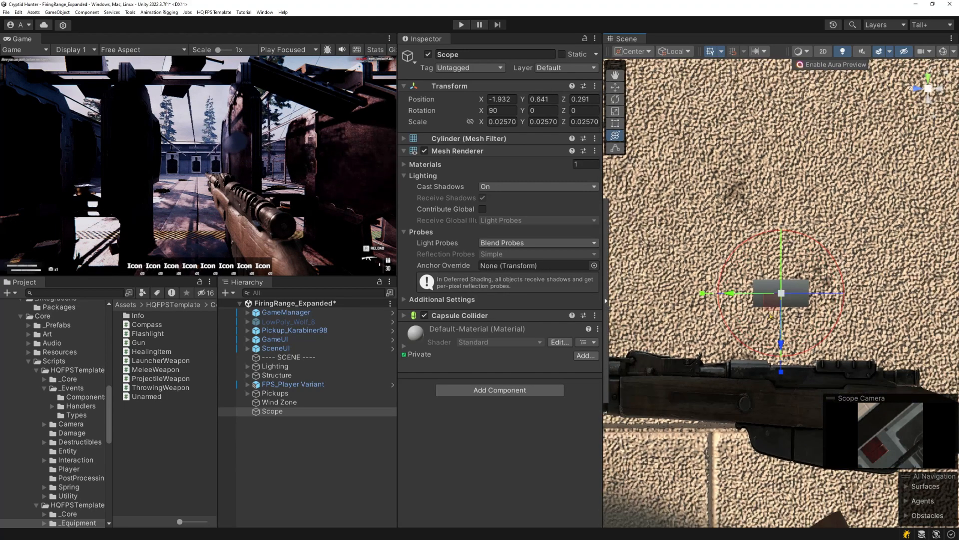
pyautogui.moveTo(701, 295); pyautogui.dragTo(611, 296)
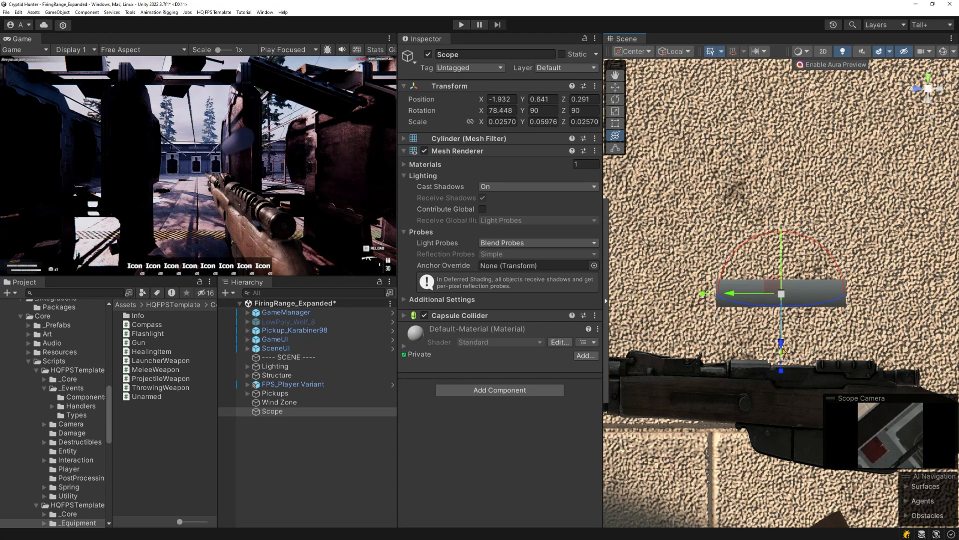
# Lower the Scope toward the rifle to about Y 0.5995 and assign it to the First Person layer
pyautogui.moveTo(782, 345); pyautogui.dragTo(778, 391)
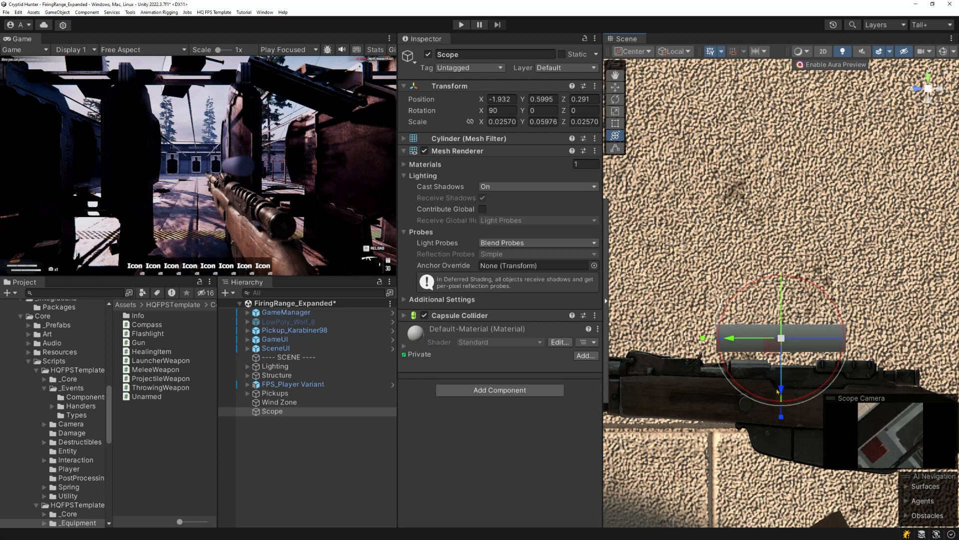
pyautogui.click(557, 69)
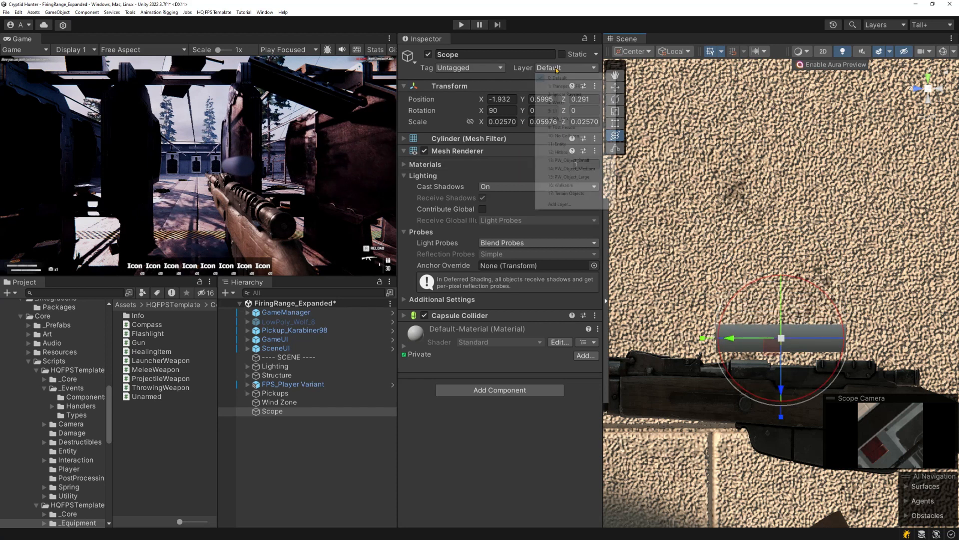
pyautogui.click(571, 128)
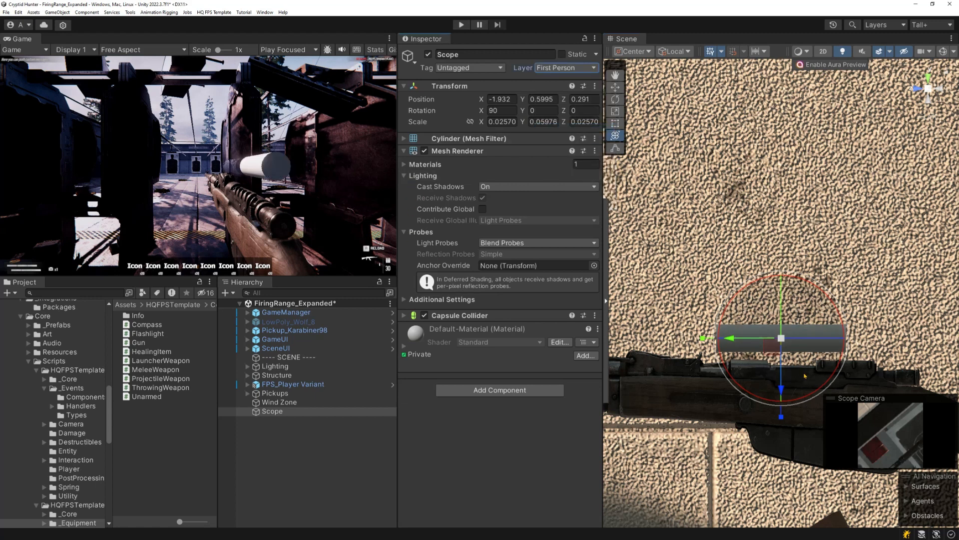
# Align the Scope over the rifle from the back and side views, at about X -1.96, Y 0.6016, Z 0.2661
pyautogui.moveTo(781, 393); pyautogui.dragTo(775, 401)
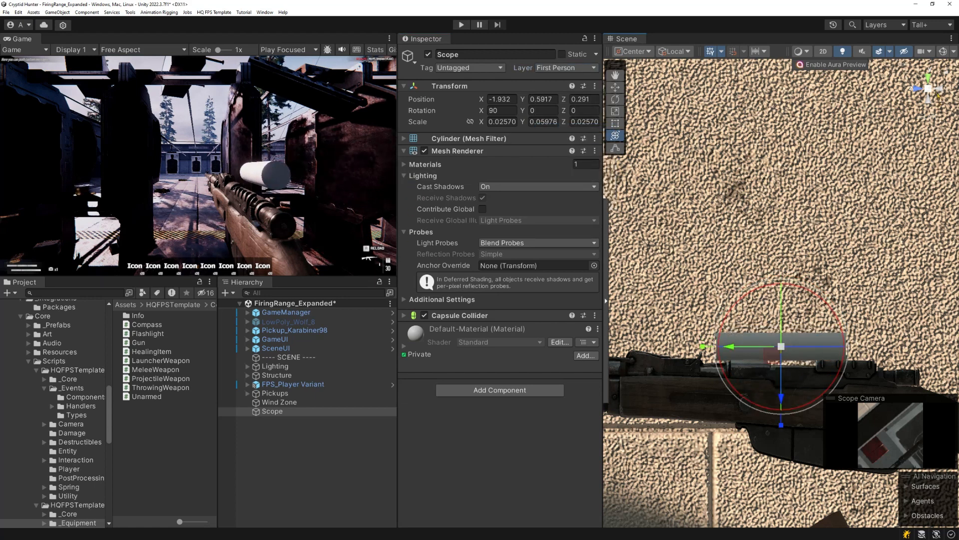
pyautogui.click(938, 96)
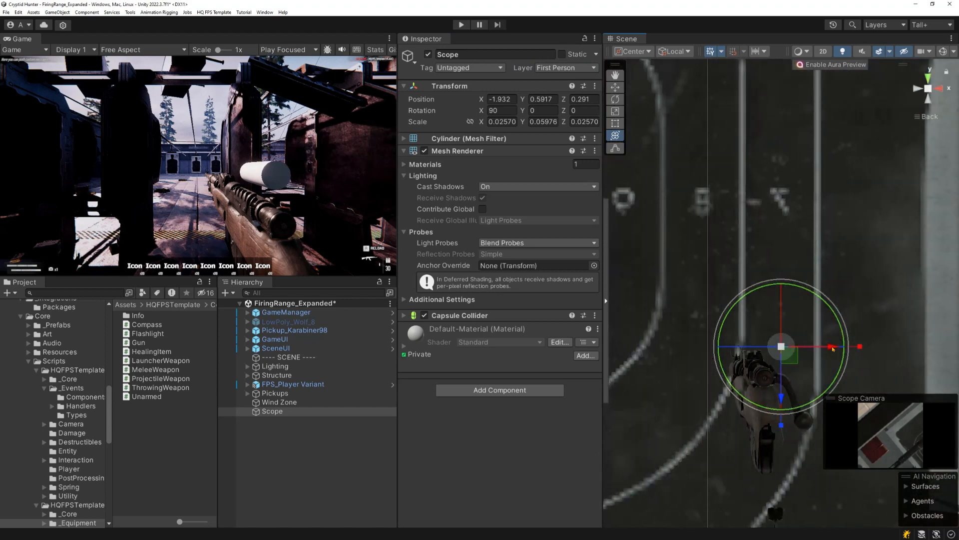
pyautogui.moveTo(833, 348); pyautogui.dragTo(801, 350)
pyautogui.moveTo(751, 395); pyautogui.dragTo(752, 388)
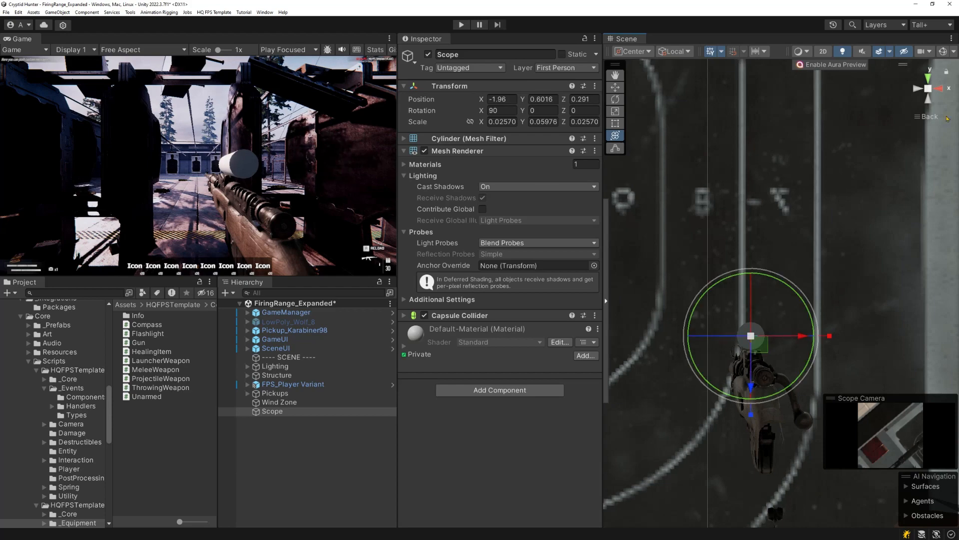
pyautogui.click(918, 90)
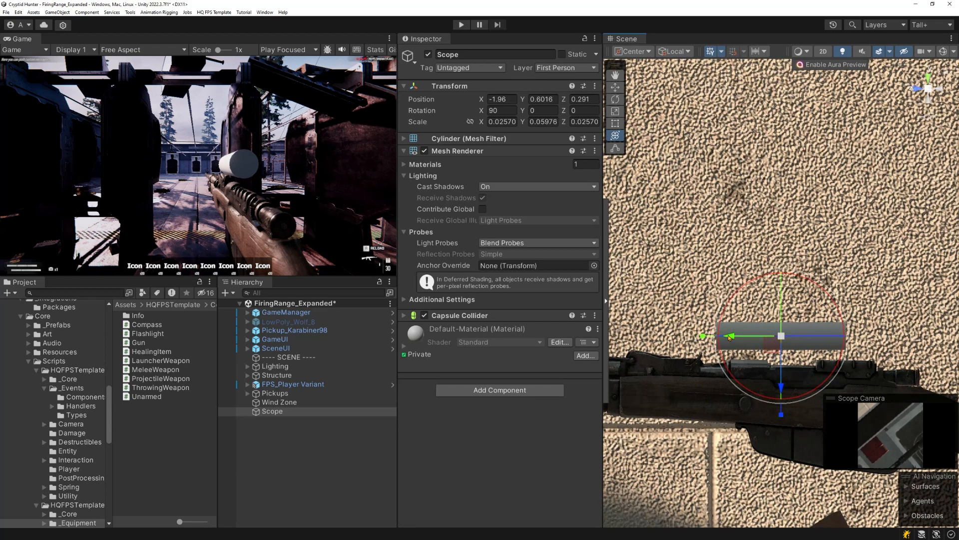
pyautogui.moveTo(730, 337); pyautogui.dragTo(755, 350)
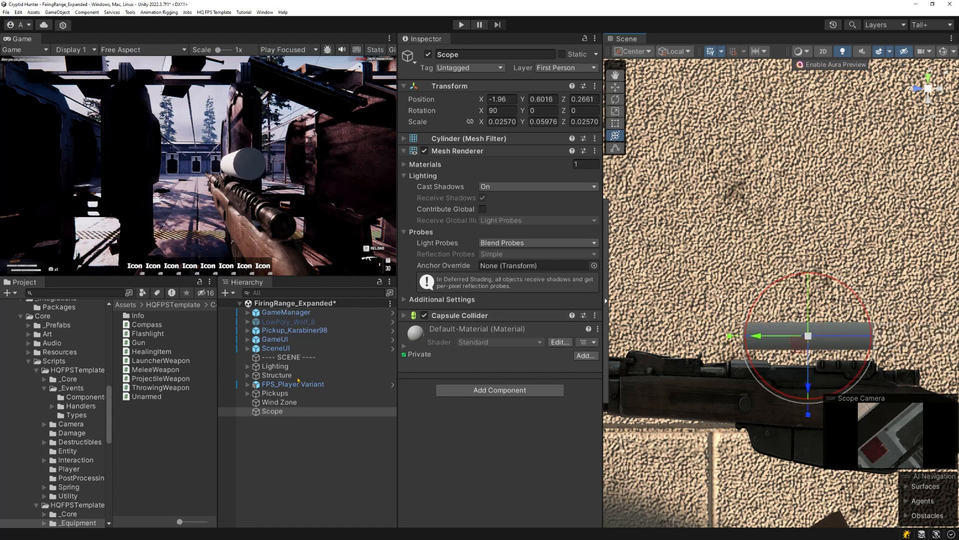
# Make the Scope a child of the Weapon object under FP_Hunting Rifle's HuntingRifle_Root
pyautogui.click(249, 387)
pyautogui.scroll(-5, 300, 380)
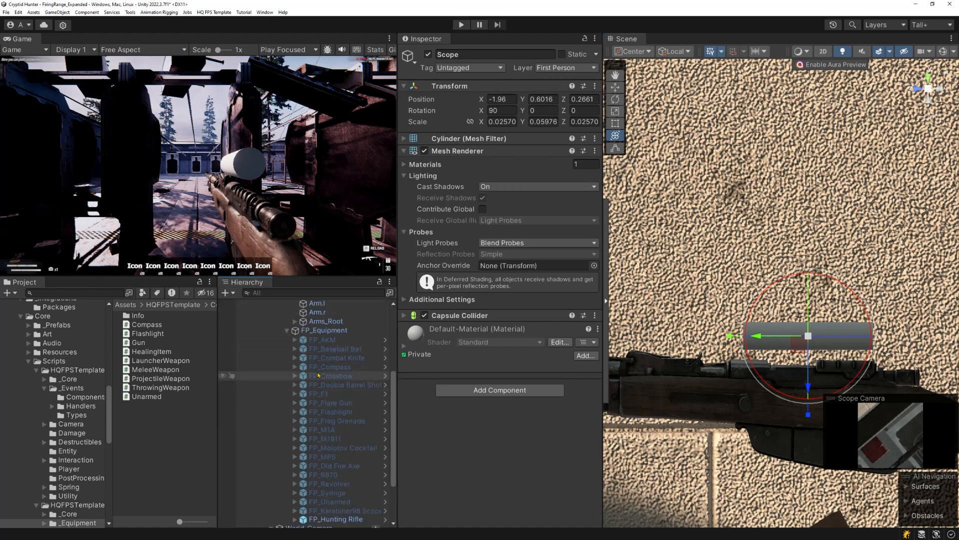
pyautogui.scroll(-3, 319, 375)
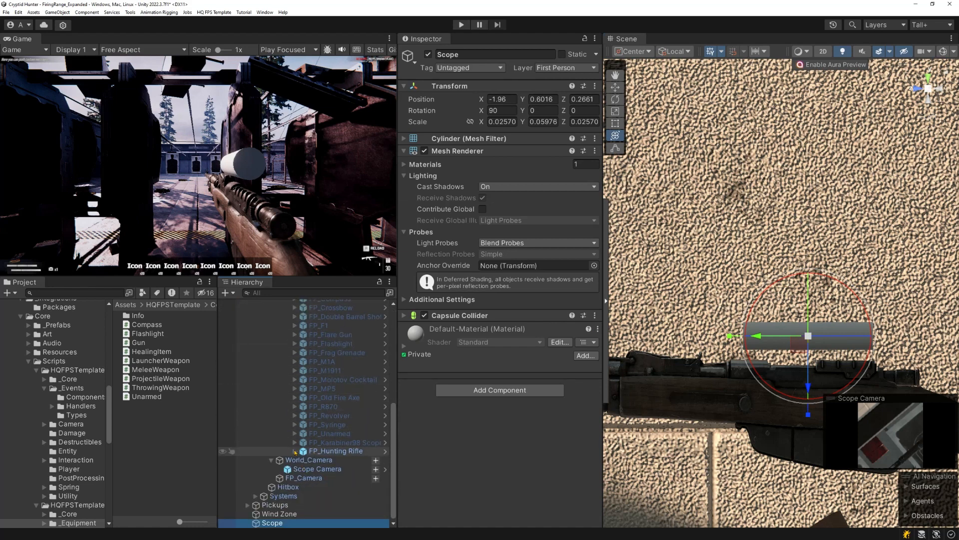
pyautogui.click(295, 452)
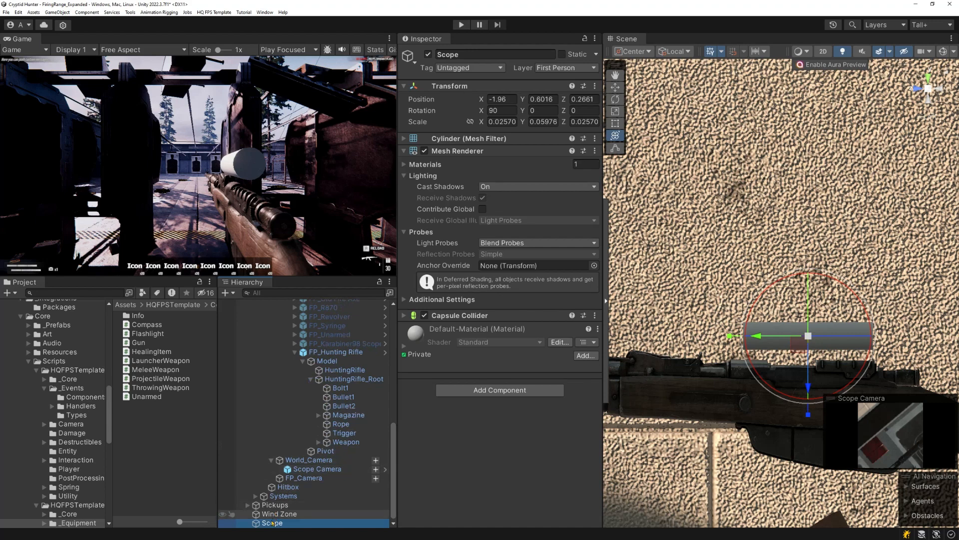
pyautogui.moveTo(347, 458); pyautogui.dragTo(348, 443)
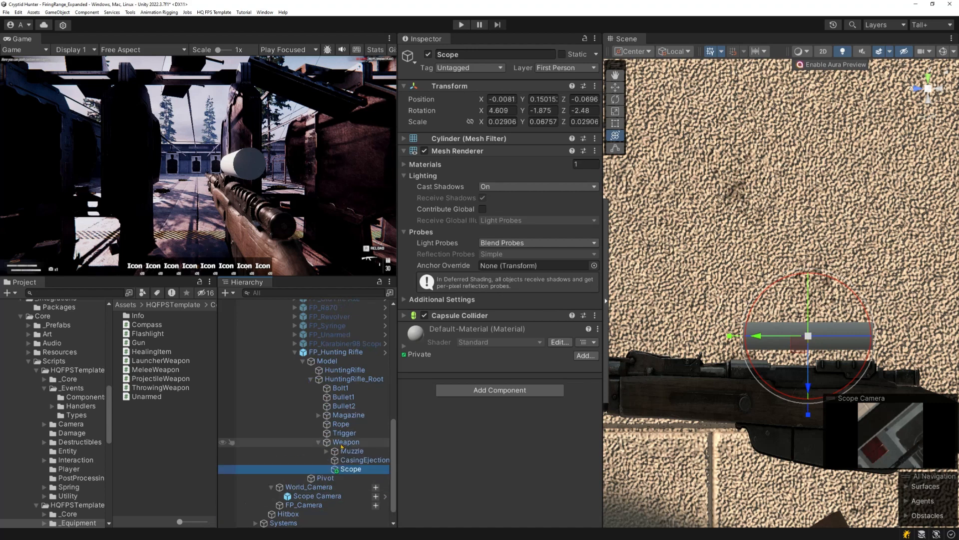
# Inspect the transforms of the Scope's parent objects Model, HuntingRifle_Root and Weapon
pyautogui.click(336, 352)
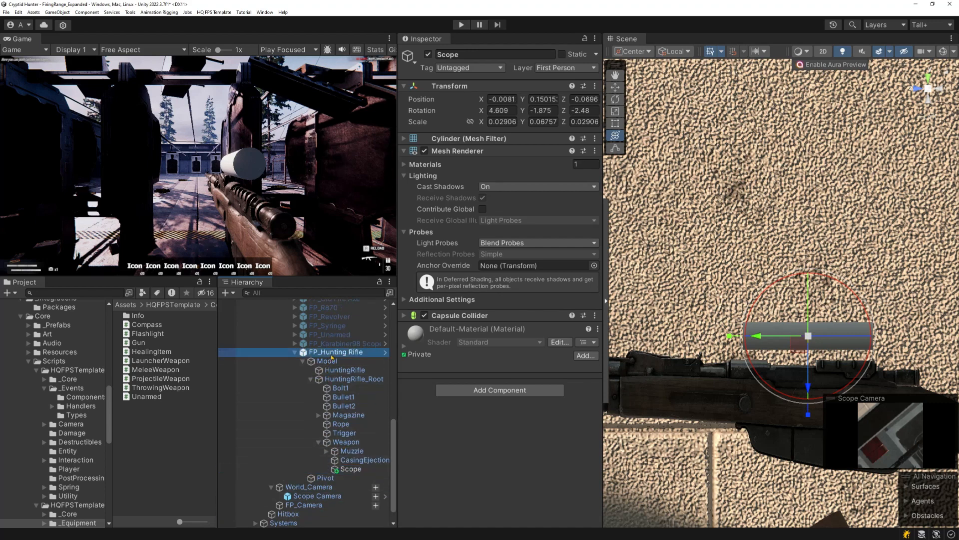
pyautogui.click(342, 360)
pyautogui.click(336, 352)
pyautogui.click(330, 361)
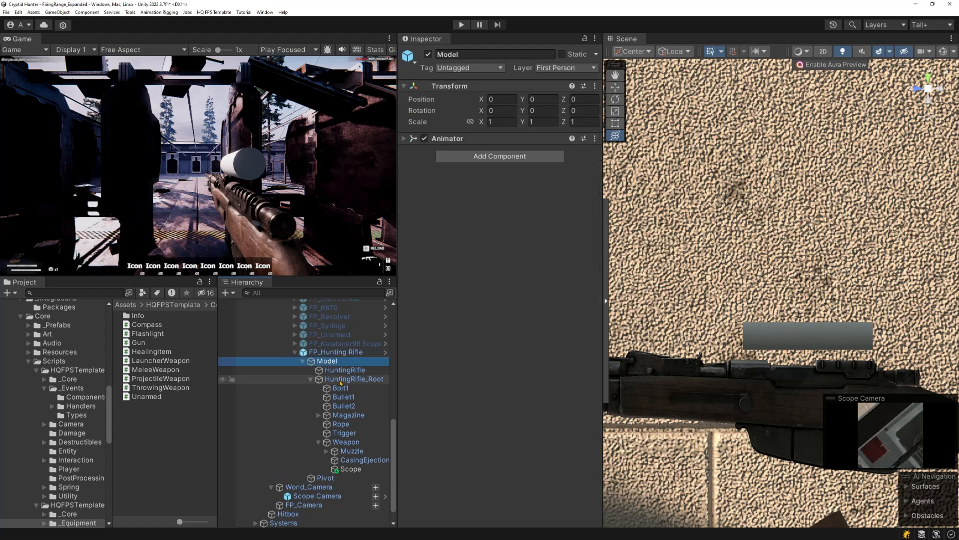
pyautogui.click(352, 379)
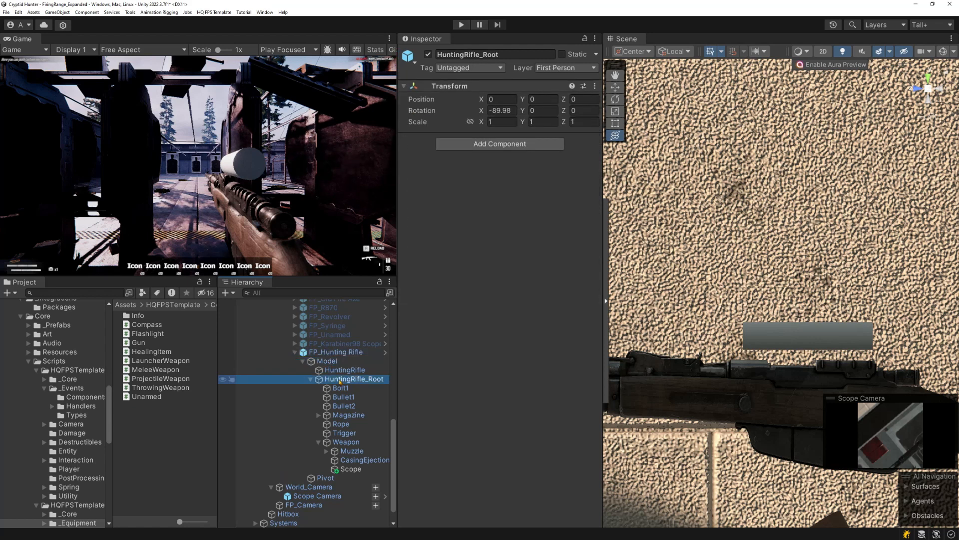
pyautogui.click(351, 443)
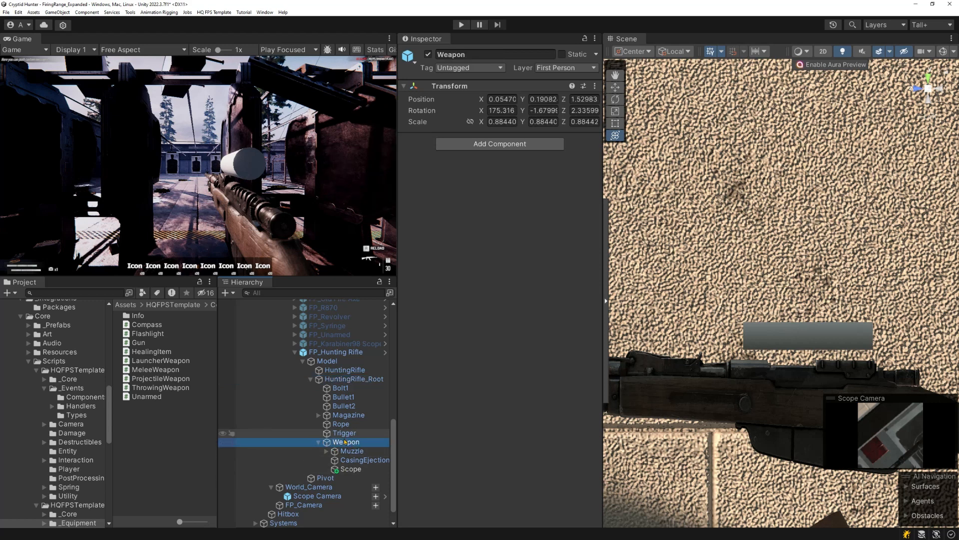
# Reset the Scope's local rotation to 0 on the X, Y and Z axes
pyautogui.click(349, 471)
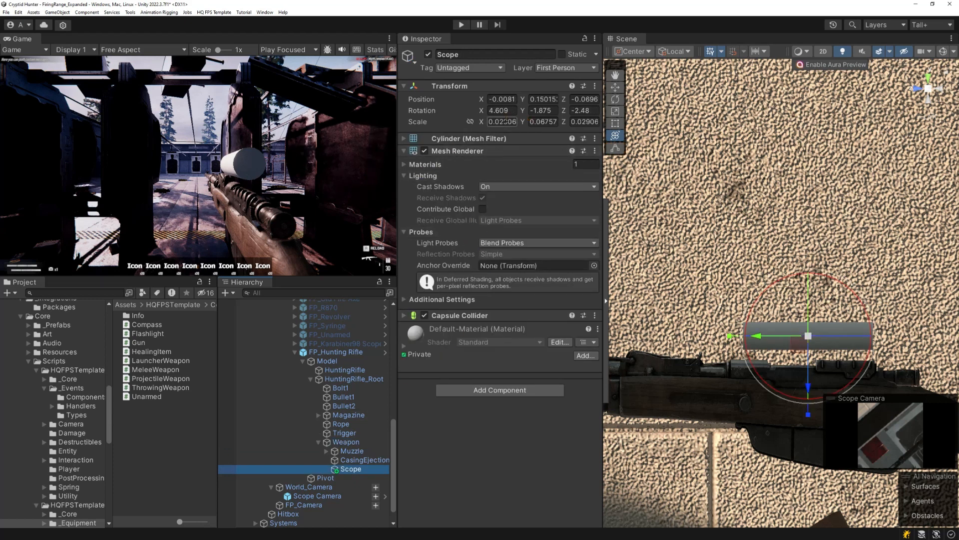
pyautogui.click(503, 116)
pyautogui.write('0')
pyautogui.press('Tab')
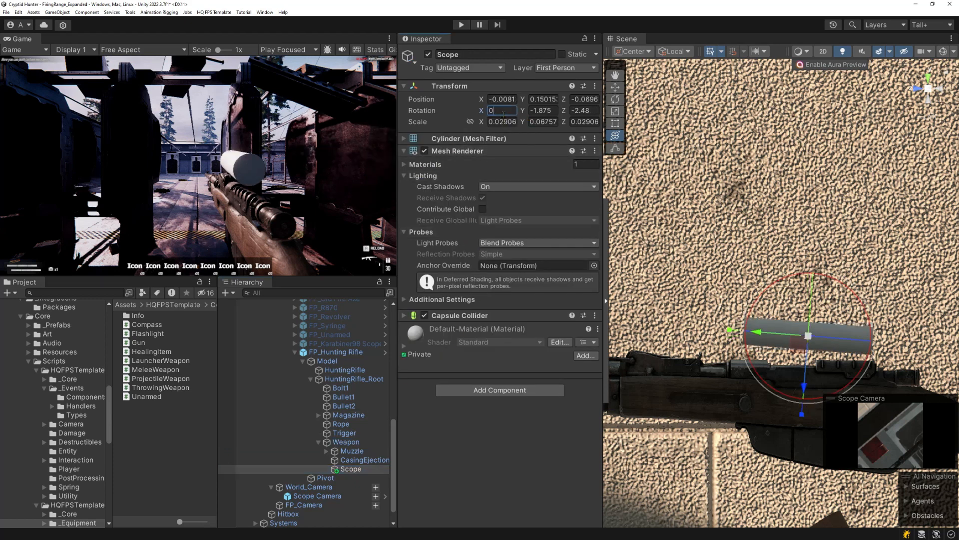
pyautogui.write('0')
pyautogui.press('Tab')
pyautogui.write('0')
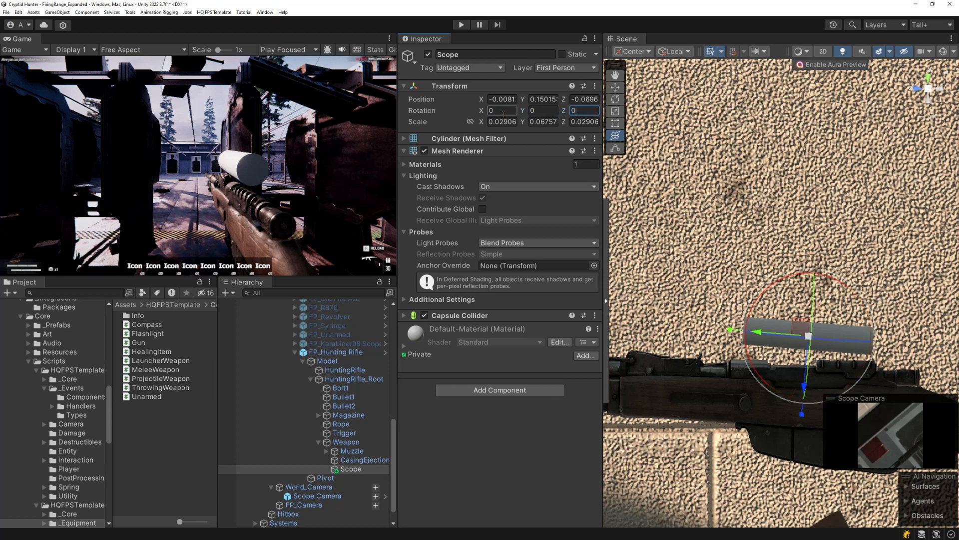
# Tilt the Scope to an X rotation of about 4.654 so it runs parallel to the rifle barrel
pyautogui.moveTo(768, 291); pyautogui.dragTo(762, 299)
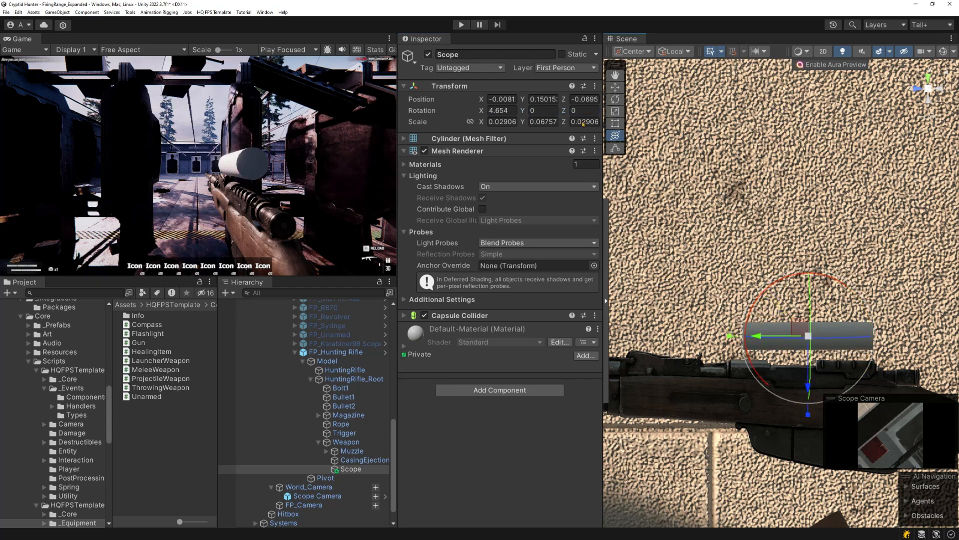
pyautogui.click(502, 101)
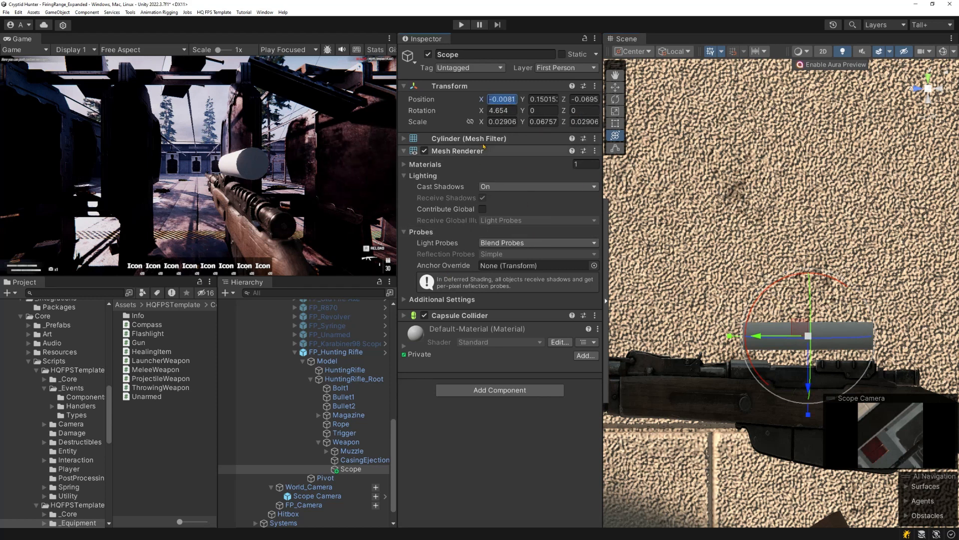
# Centre the Scope over the barrel from the back view, at about X 0.0012, Y 0.15, Z -0.0666
pyautogui.click(913, 87)
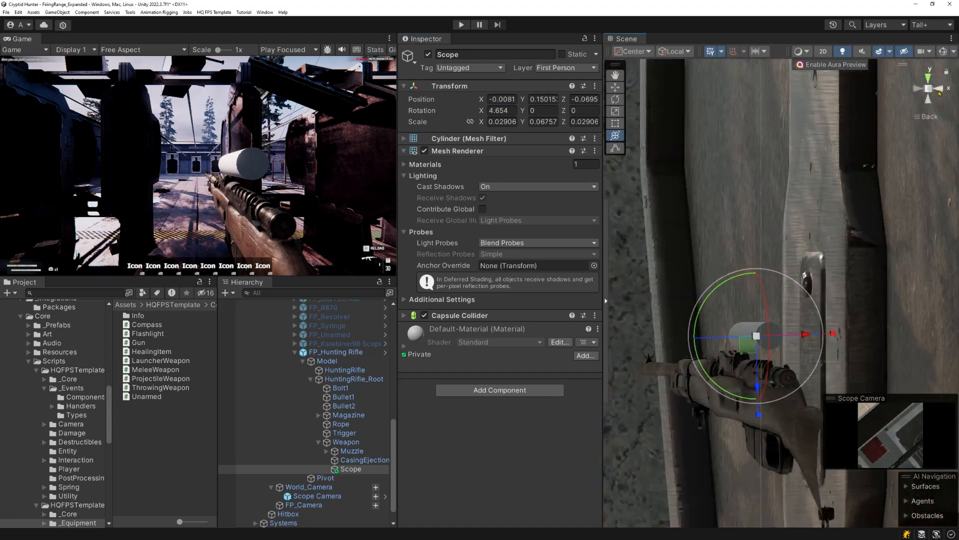
pyautogui.click(928, 89)
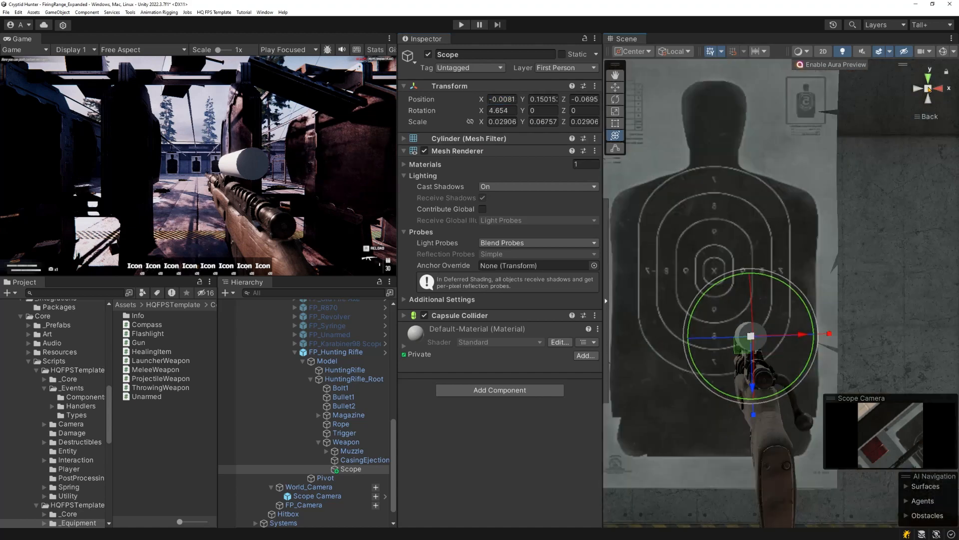
pyautogui.press('w')
pyautogui.moveTo(798, 327); pyautogui.dragTo(793, 342, button='right')
pyautogui.press('s')
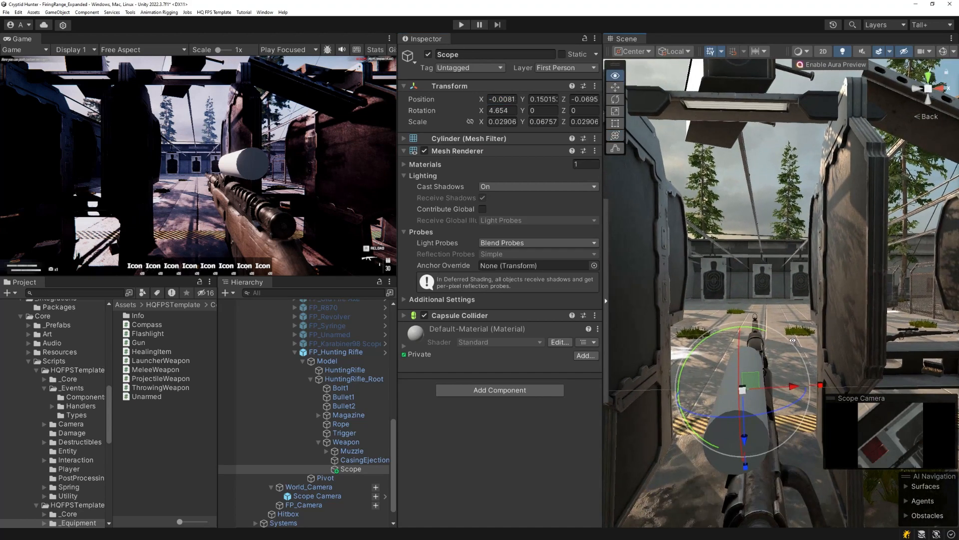
pyautogui.scroll(1, 793, 342)
pyautogui.moveTo(793, 342); pyautogui.dragTo(787, 289, button='middle')
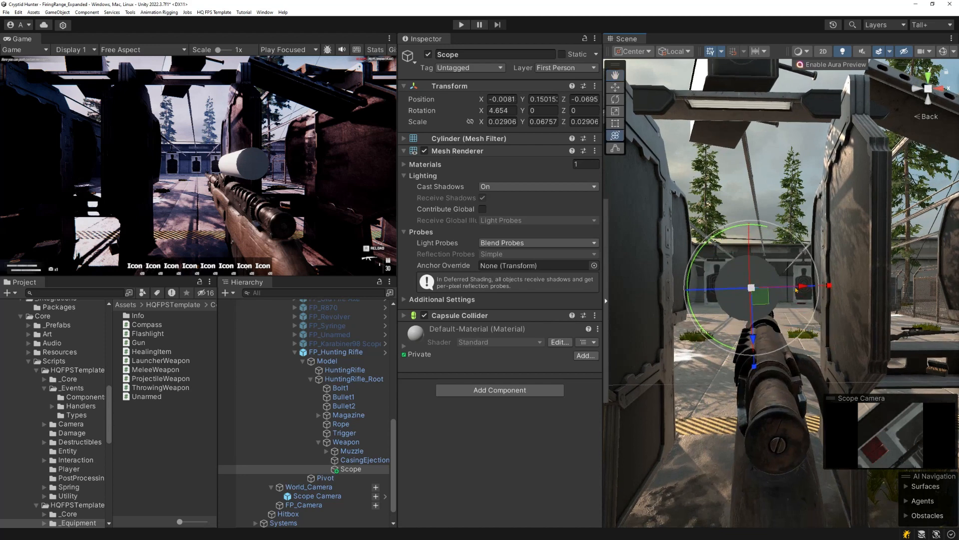
pyautogui.moveTo(803, 287); pyautogui.dragTo(824, 285)
pyautogui.moveTo(783, 279); pyautogui.dragTo(769, 292, button='middle')
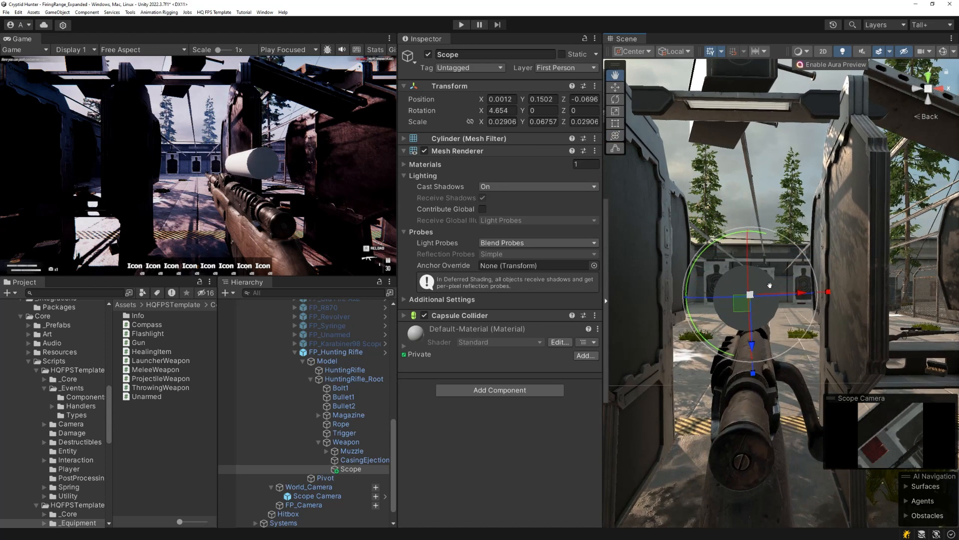
pyautogui.moveTo(753, 355)
pyautogui.mouseDown()
pyautogui.moveTo(752, 388)
pyautogui.moveTo(752, 341)
pyautogui.moveTo(752, 352)
pyautogui.mouseUp()
pyautogui.scroll(-2, 341, 463)
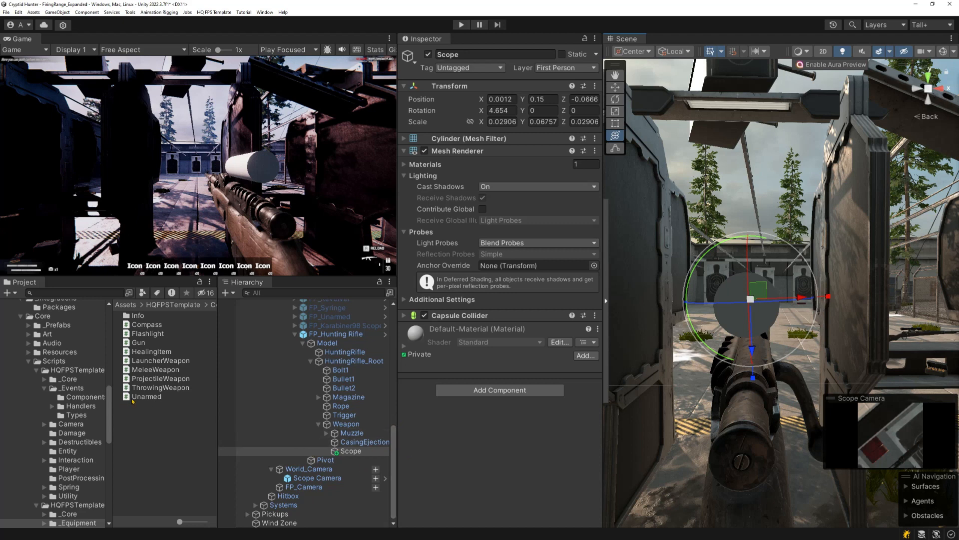
# Look through the project's asset folders for a ready-made mesh to cap the Scope
pyautogui.rightClick(346, 452)
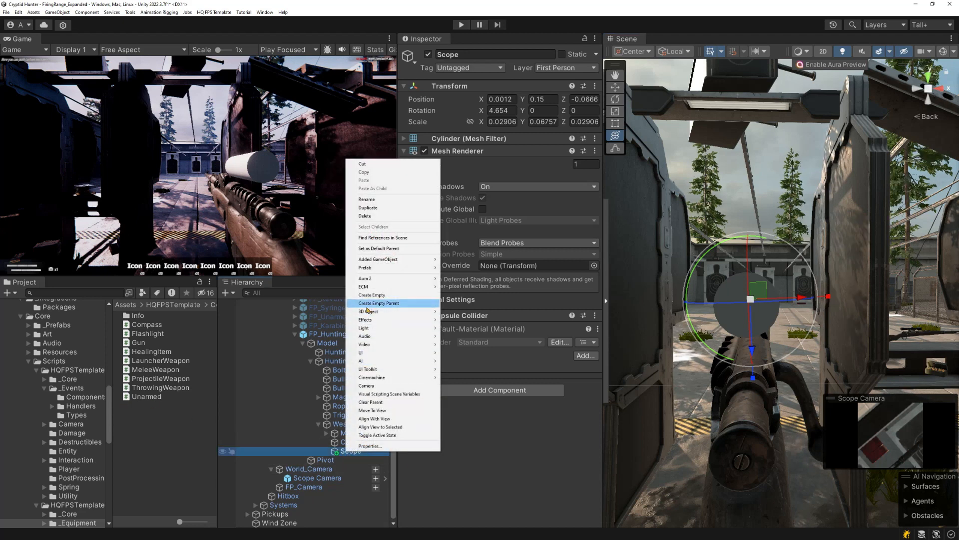
pyautogui.click(451, 459)
pyautogui.scroll(-10, 62, 491)
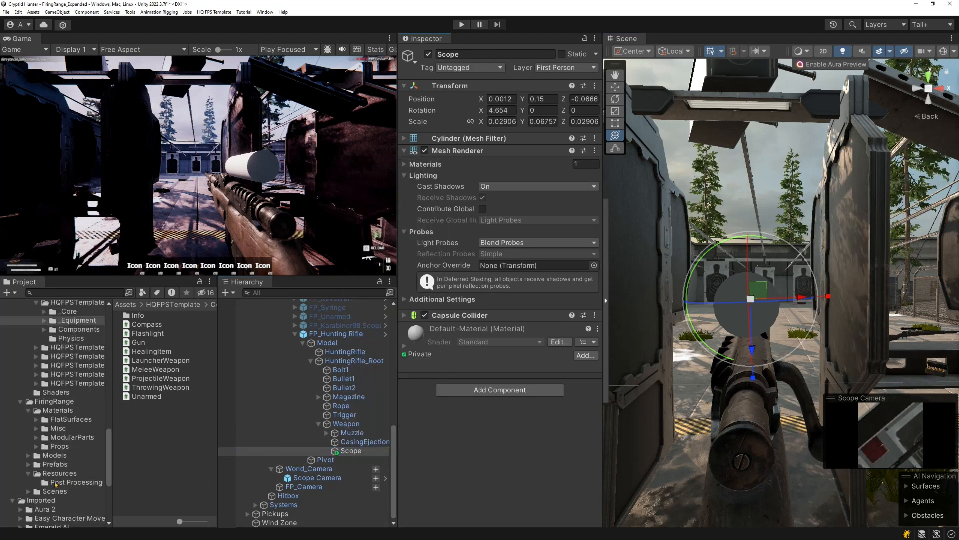
pyautogui.scroll(8, 42, 430)
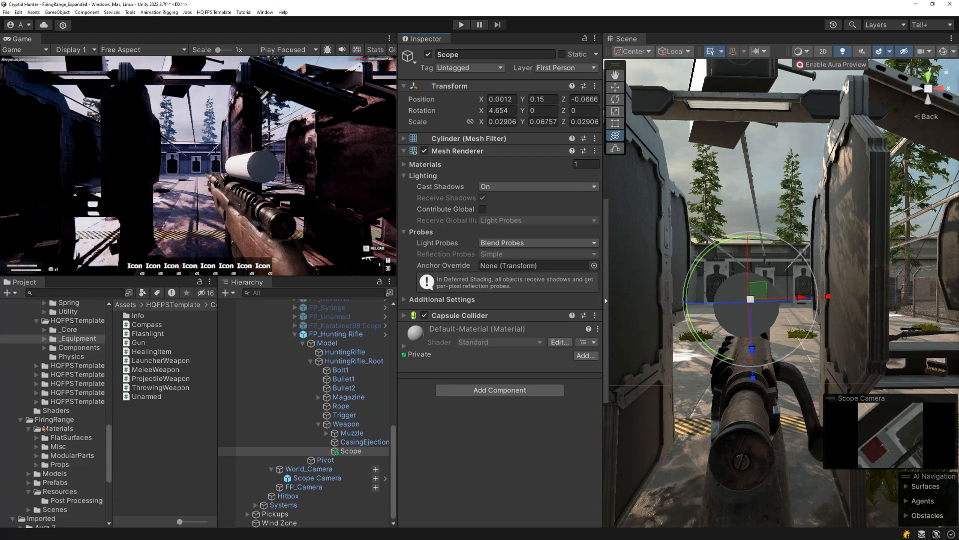
pyautogui.scroll(7, 43, 429)
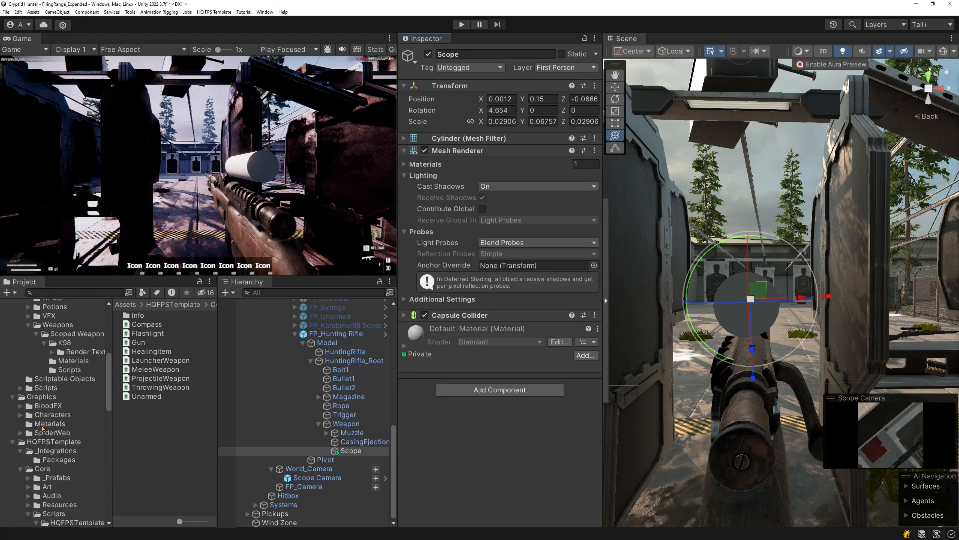
pyautogui.scroll(3, 43, 429)
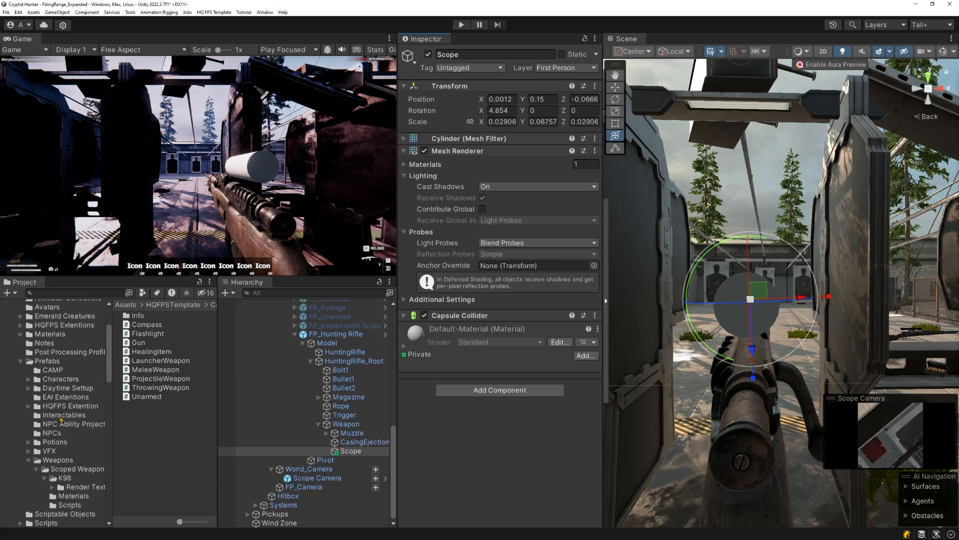
pyautogui.scroll(-3, 60, 419)
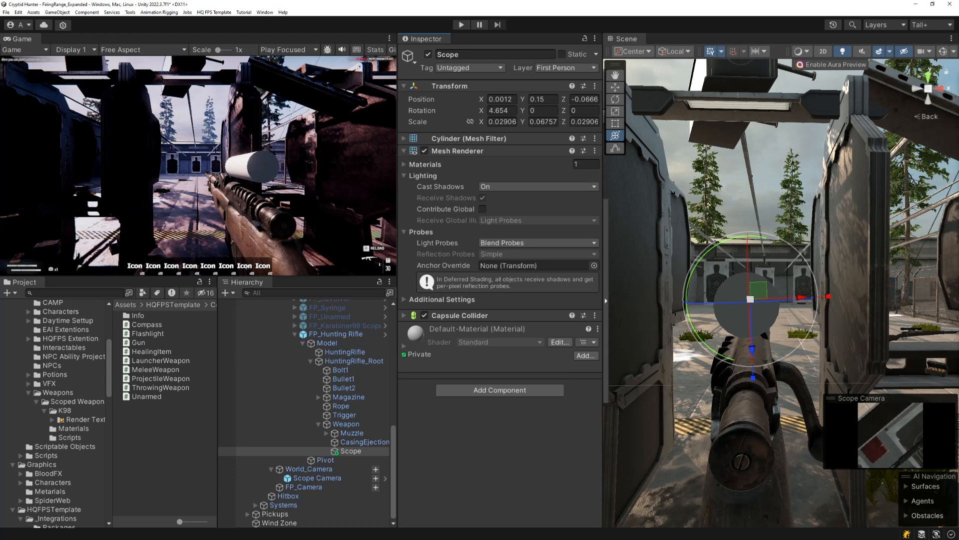
pyautogui.scroll(3, 61, 420)
pyautogui.scroll(3, 61, 420)
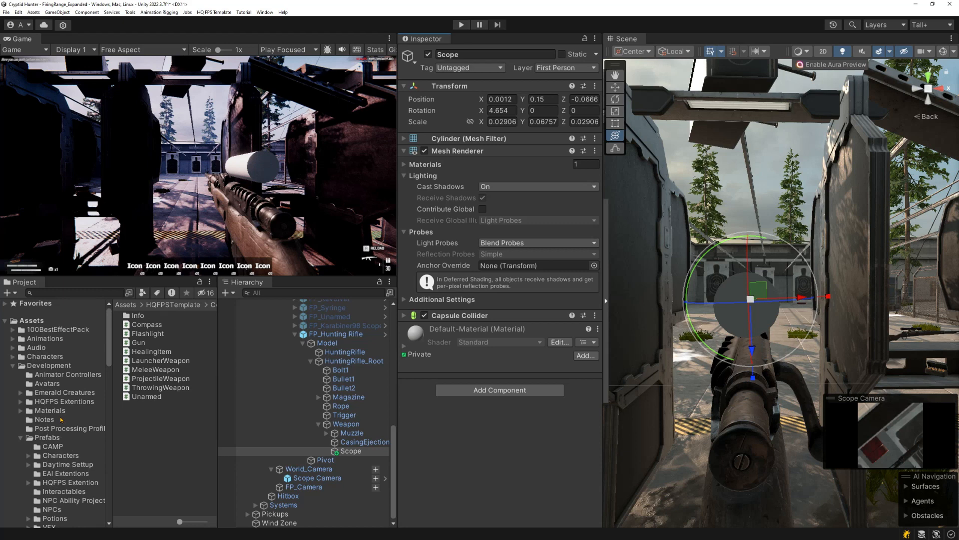
pyautogui.scroll(-4, 61, 419)
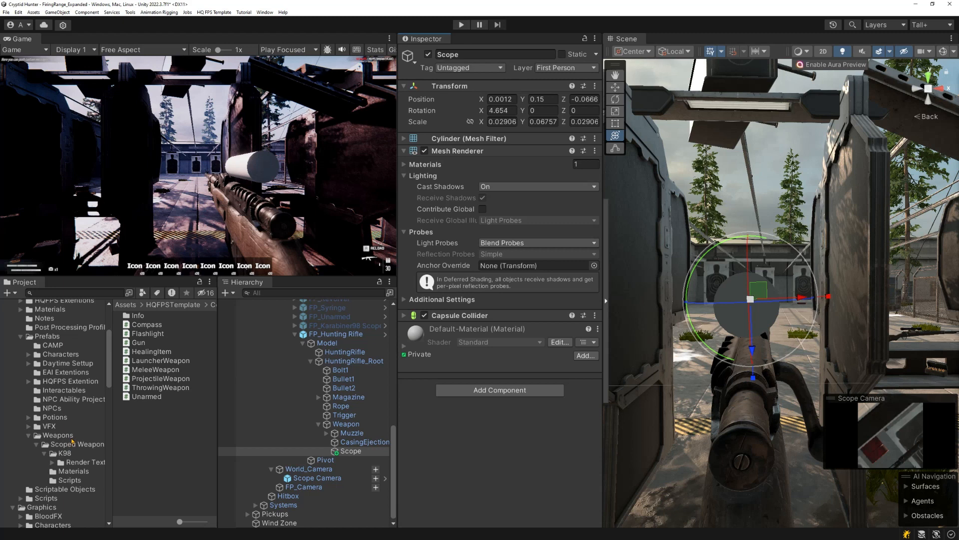
pyautogui.scroll(-7, 72, 440)
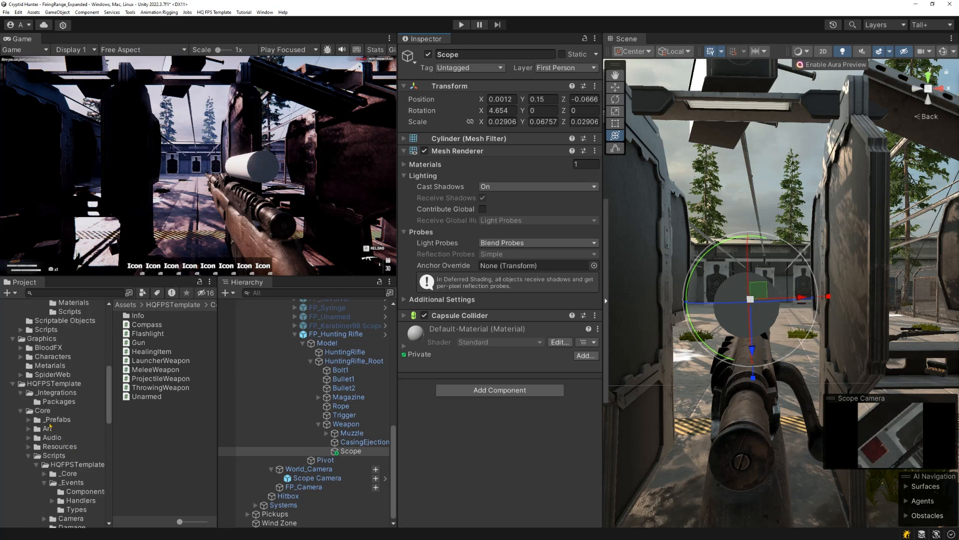
# Collapse the Scripts and FiringRange folders and open the Prefabs folder of proPrototypeCollection
pyautogui.scroll(-3, 50, 426)
pyautogui.click(28, 390)
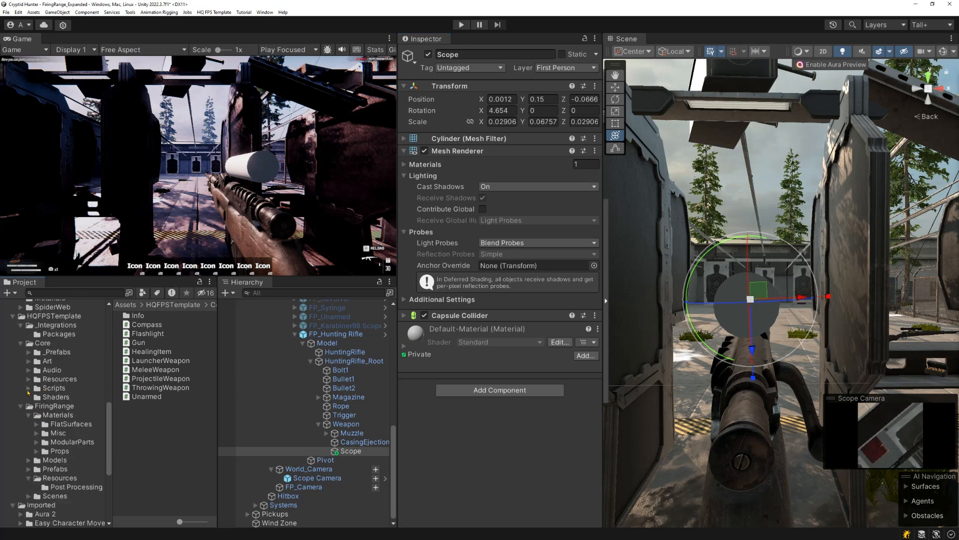
pyautogui.click(21, 407)
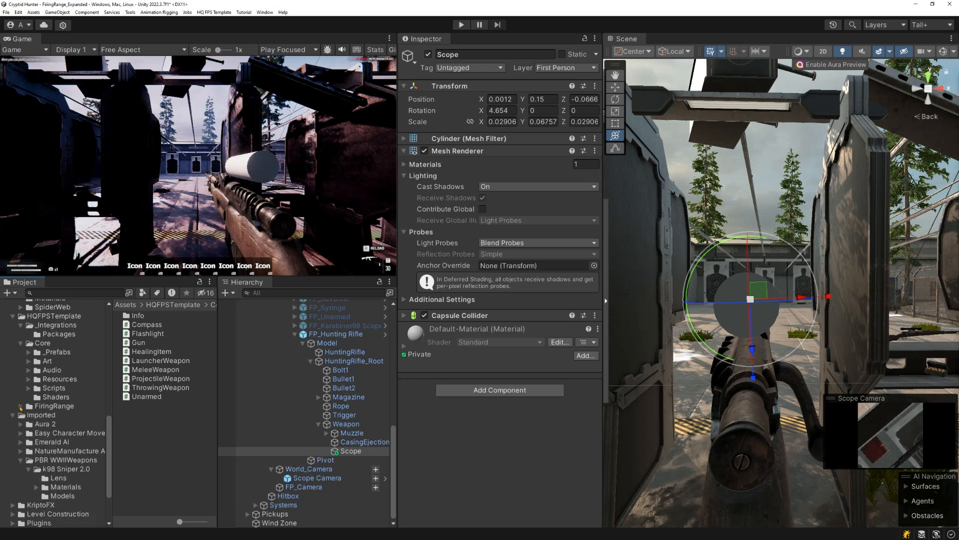
pyautogui.scroll(-3, 32, 398)
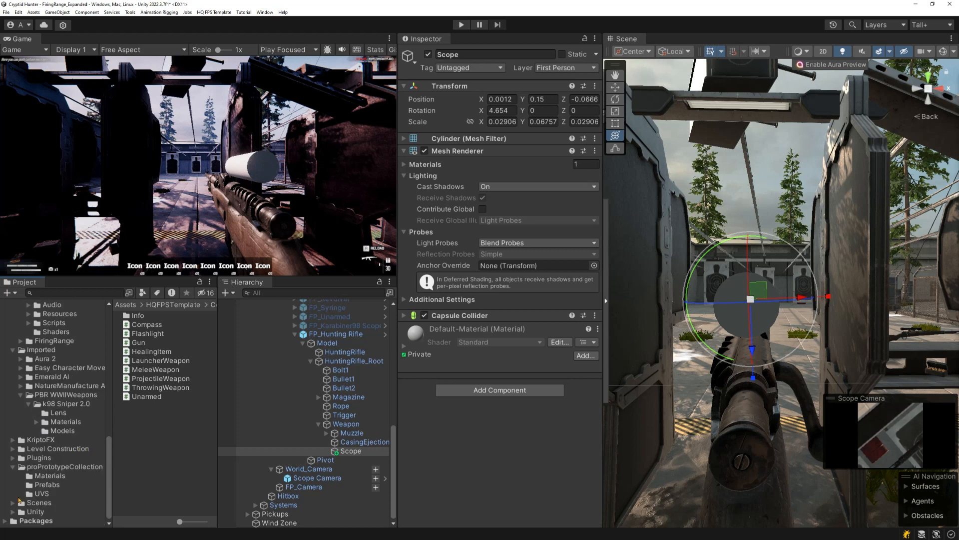
pyautogui.click(42, 485)
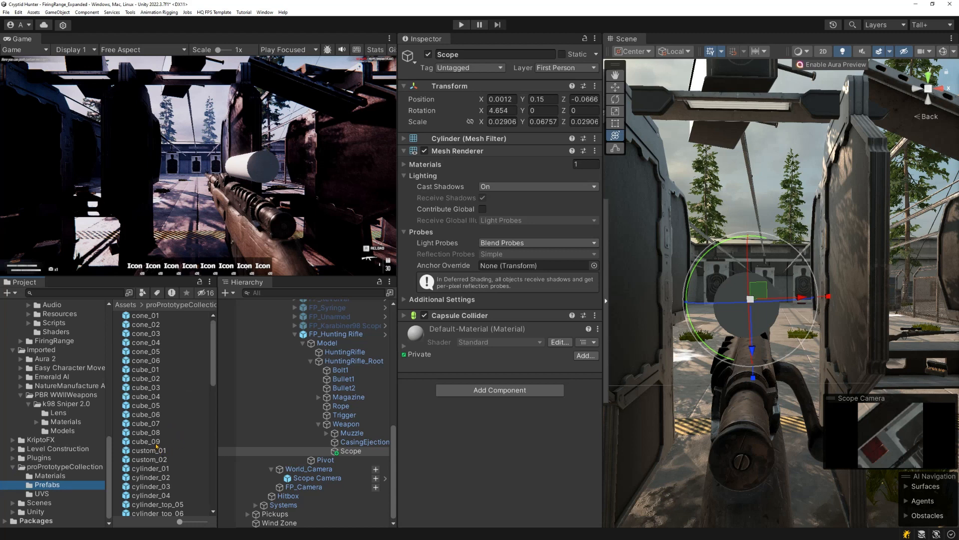
# Preview the cylinder prefabs and add cylinder_top_05 as a child of the Scope
pyautogui.click(155, 468)
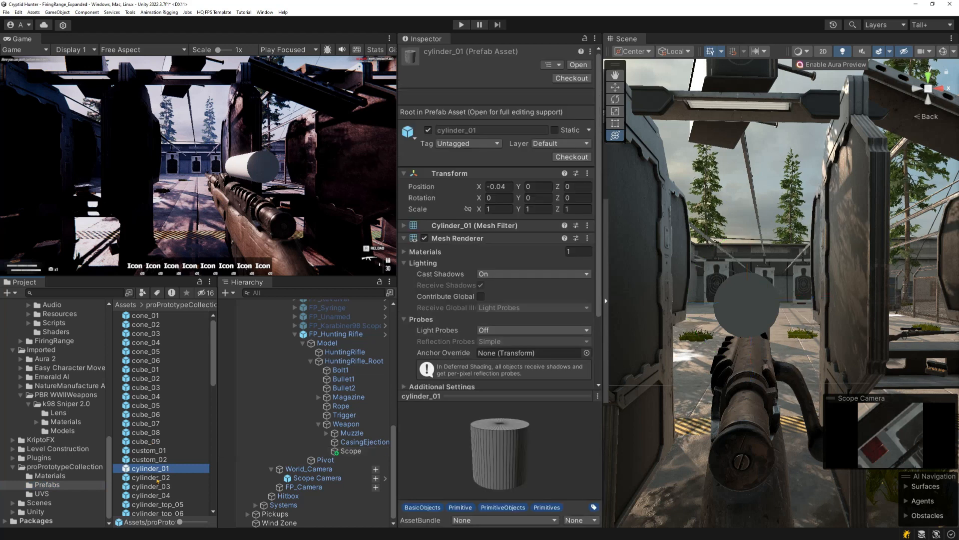
pyautogui.scroll(-3, 156, 463)
pyautogui.click(155, 438)
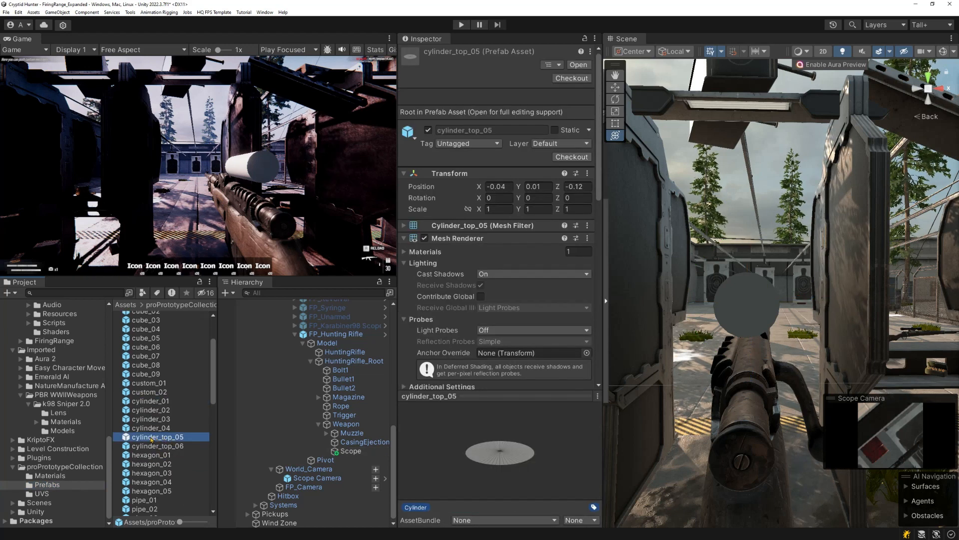
pyautogui.moveTo(148, 440); pyautogui.dragTo(351, 453)
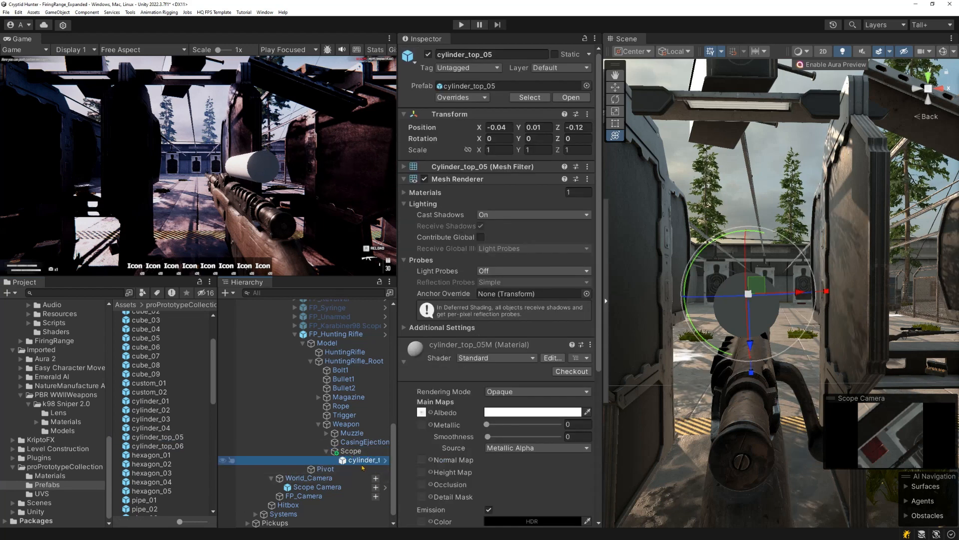
# Frame the cylinder_top_05 disc from the left side and set its Z rotation to 180
pyautogui.click(915, 91)
pyautogui.click(914, 92)
pyautogui.press('f')
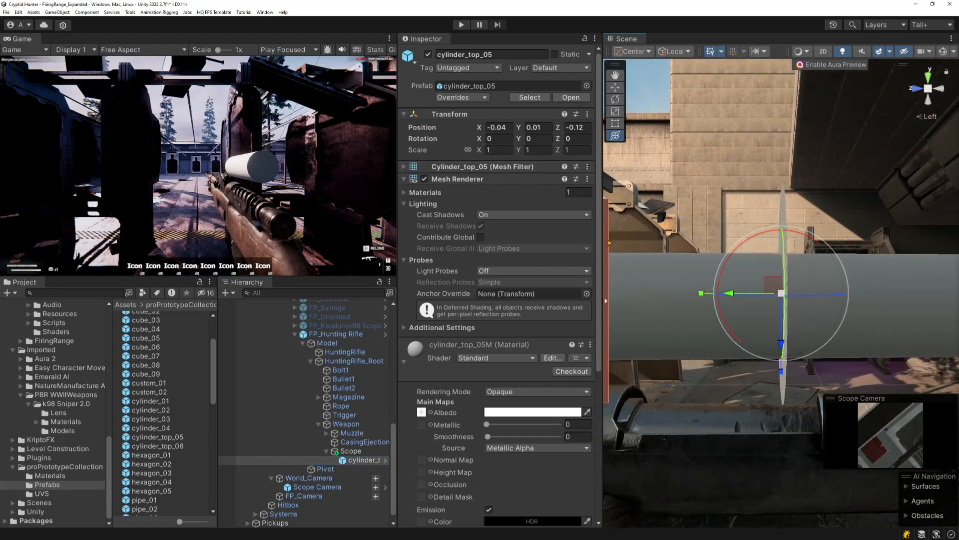
pyautogui.click(572, 139)
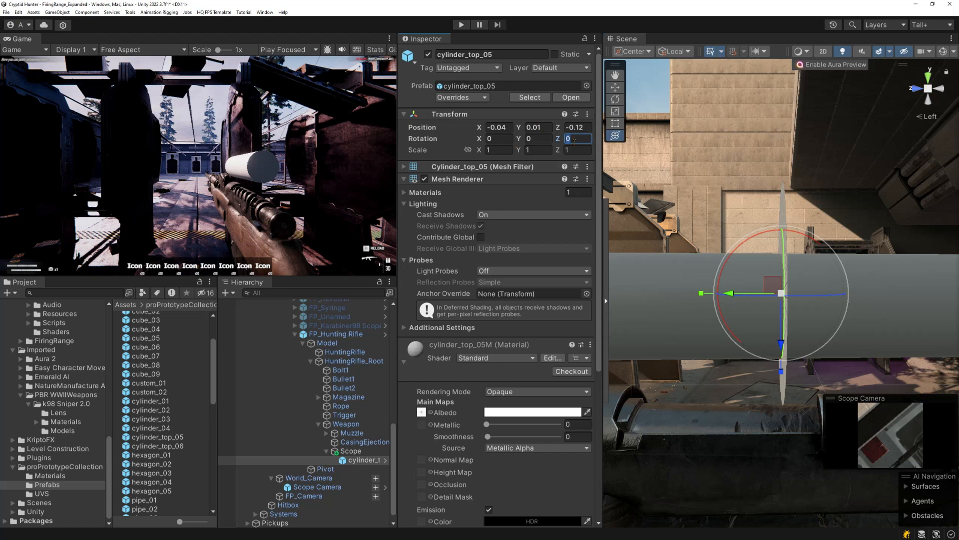
pyautogui.write('180')
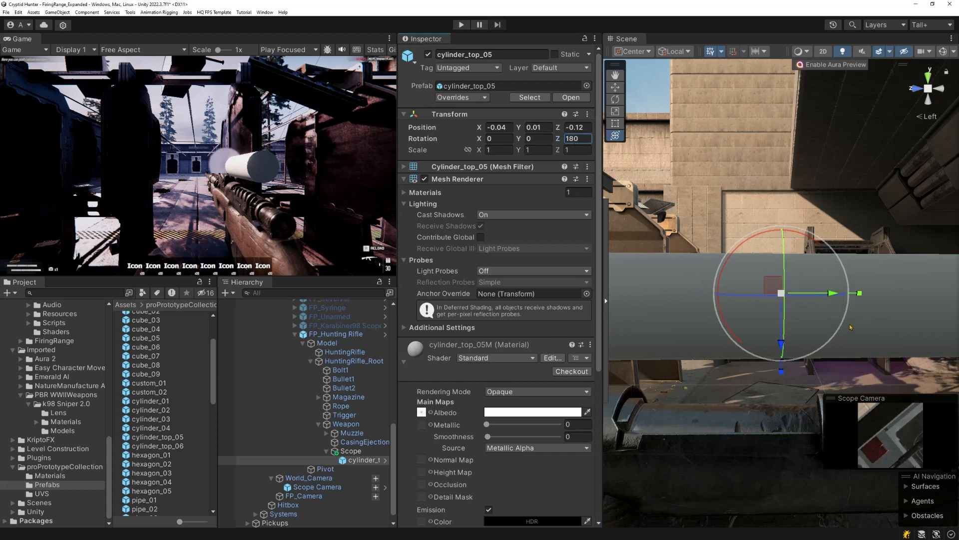
# Move the disc to the Scope's rear end at about Y -1.14 and scale it uniformly to about 0.5315
pyautogui.moveTo(847, 321); pyautogui.dragTo(714, 335, button='middle')
pyautogui.moveTo(701, 309); pyautogui.dragTo(957, 309)
pyautogui.moveTo(837, 313); pyautogui.dragTo(606, 338, button='middle')
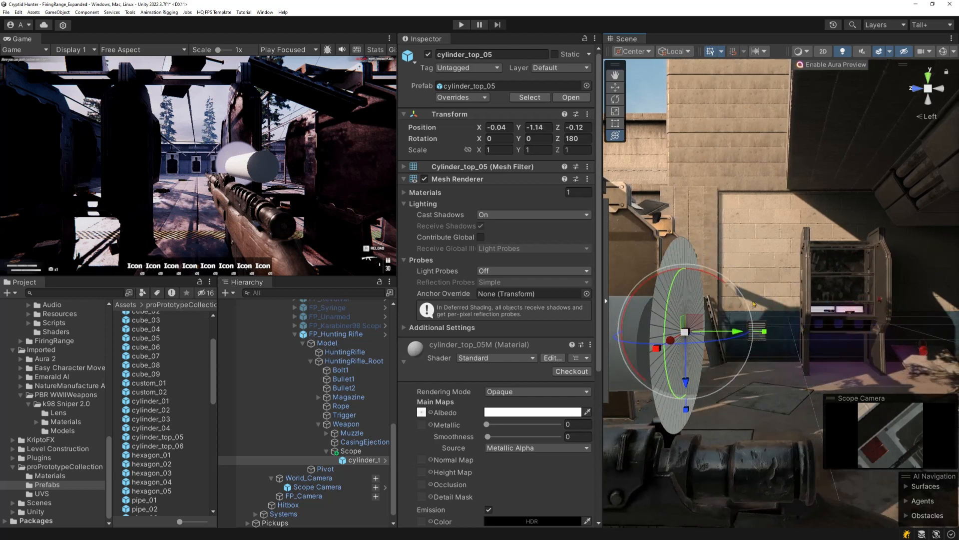
pyautogui.moveTo(686, 333); pyautogui.dragTo(668, 346)
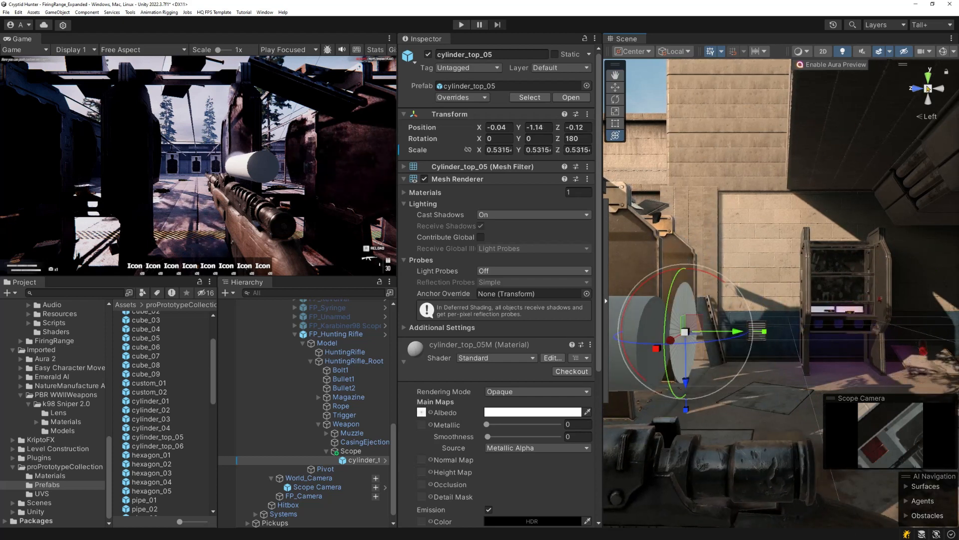
# Centre the disc on the Scope's axis by setting its X and Z positions to 0
pyautogui.click(503, 126)
pyautogui.write('0')
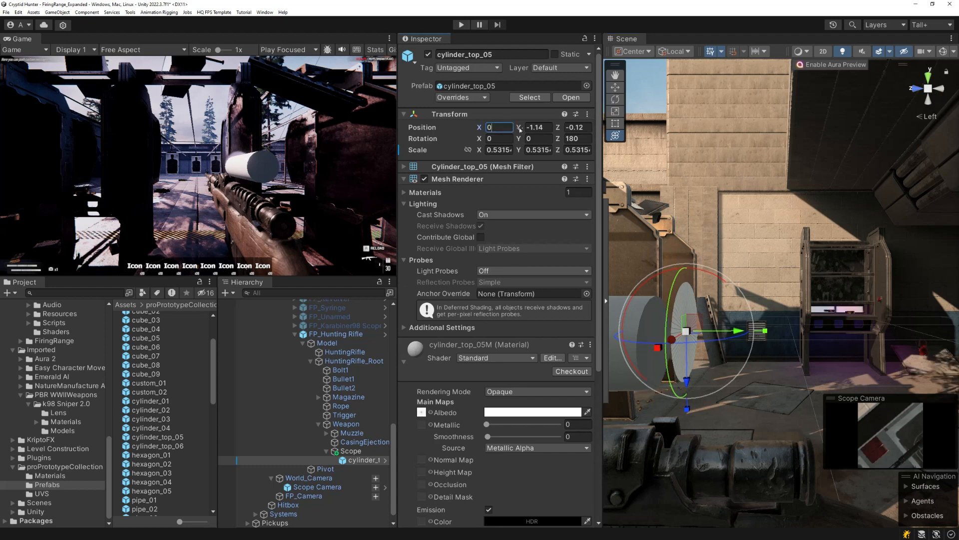
pyautogui.press('Tab')
pyautogui.press('Tab')
pyautogui.write('0')
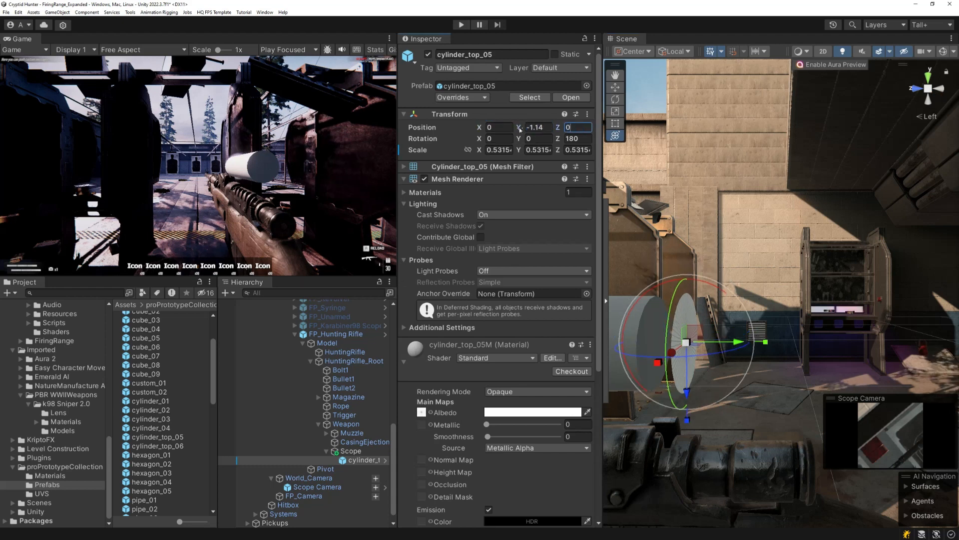
pyautogui.press('Return')
# Place the disc against the Scope's rear face at about Y -1.007 with a uniform scale of about 0.4751
pyautogui.scroll(-4, 778, 326)
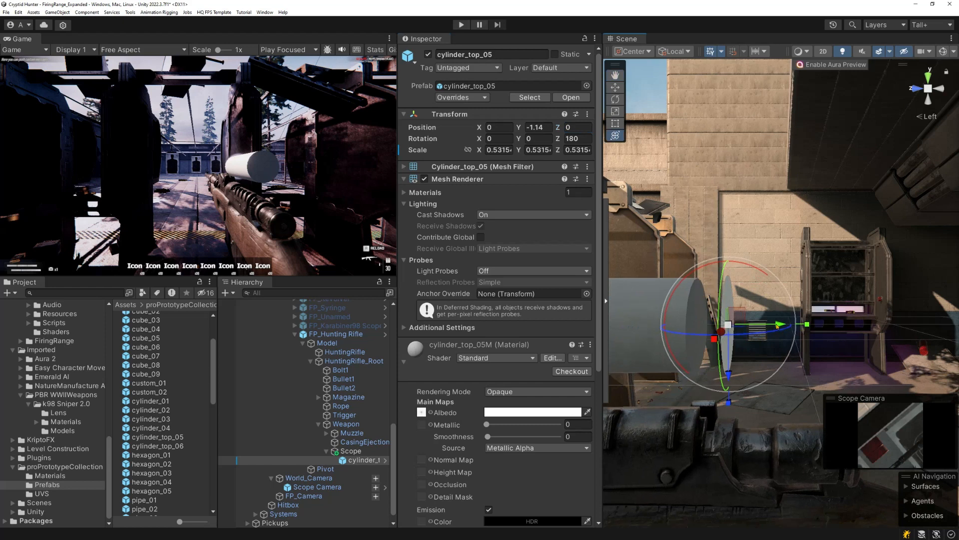
pyautogui.moveTo(777, 326); pyautogui.dragTo(693, 328)
pyautogui.click(928, 98)
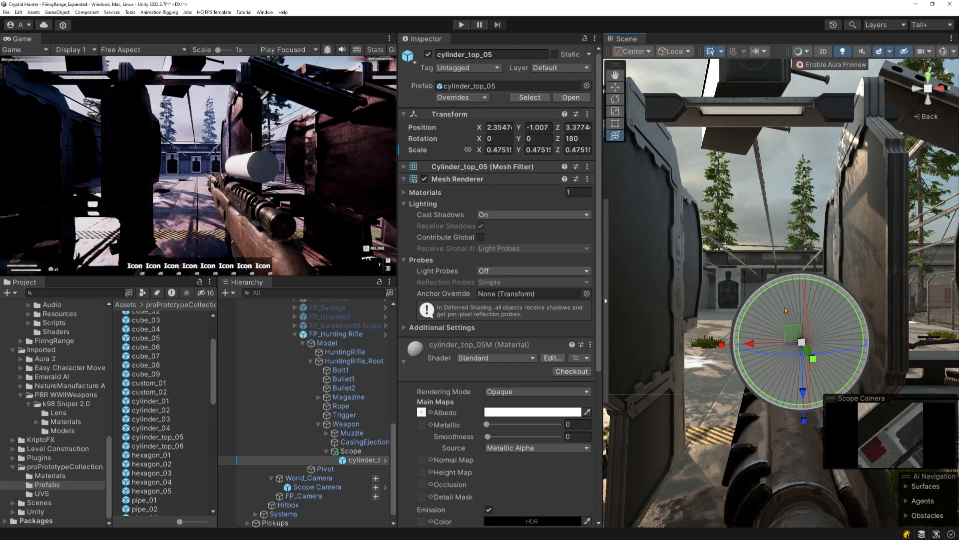
pyautogui.scroll(-2, 783, 314)
pyautogui.moveTo(777, 321); pyautogui.dragTo(775, 293, button='middle')
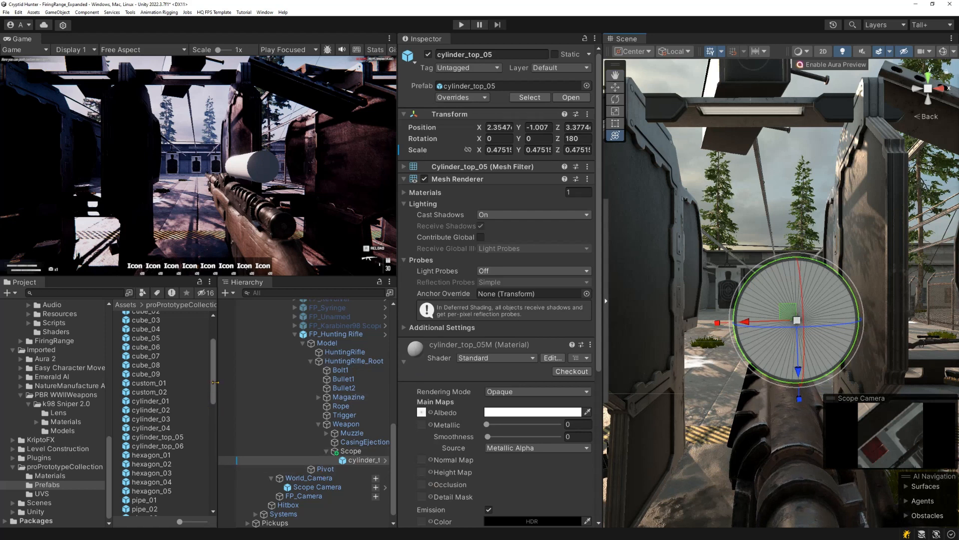
pyautogui.scroll(3, 212, 385)
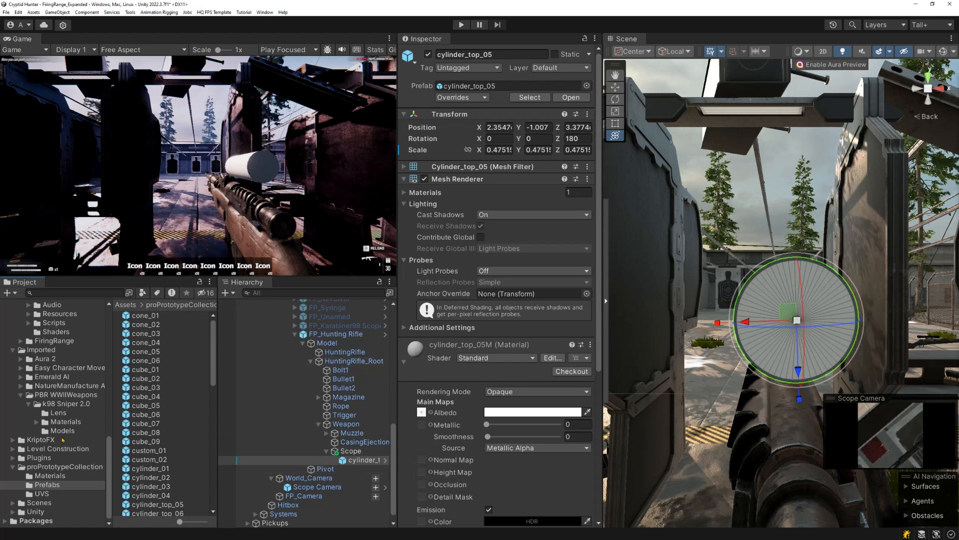
# Open the Render Textures folder of the K98 weapon in the project assets
pyautogui.scroll(6, 71, 431)
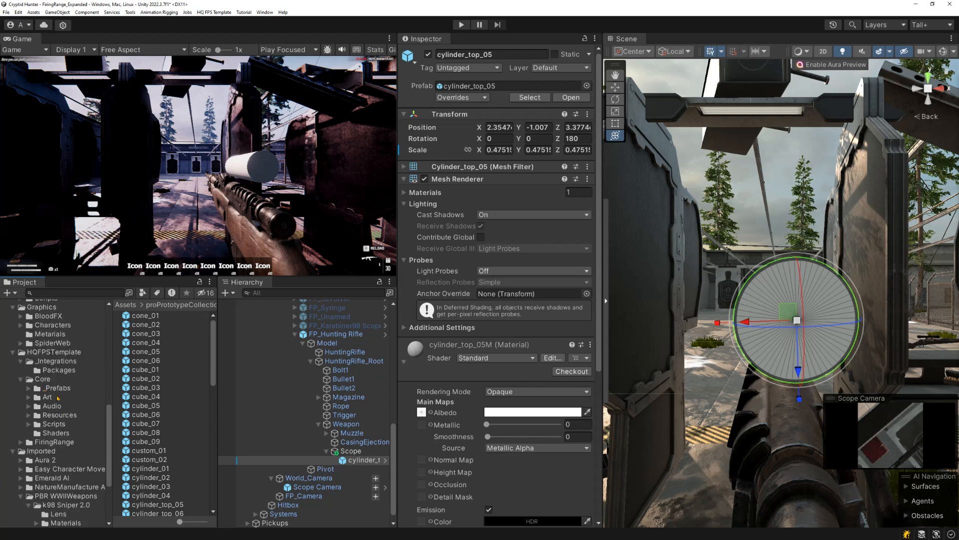
pyautogui.scroll(4, 58, 398)
pyautogui.scroll(-8, 50, 424)
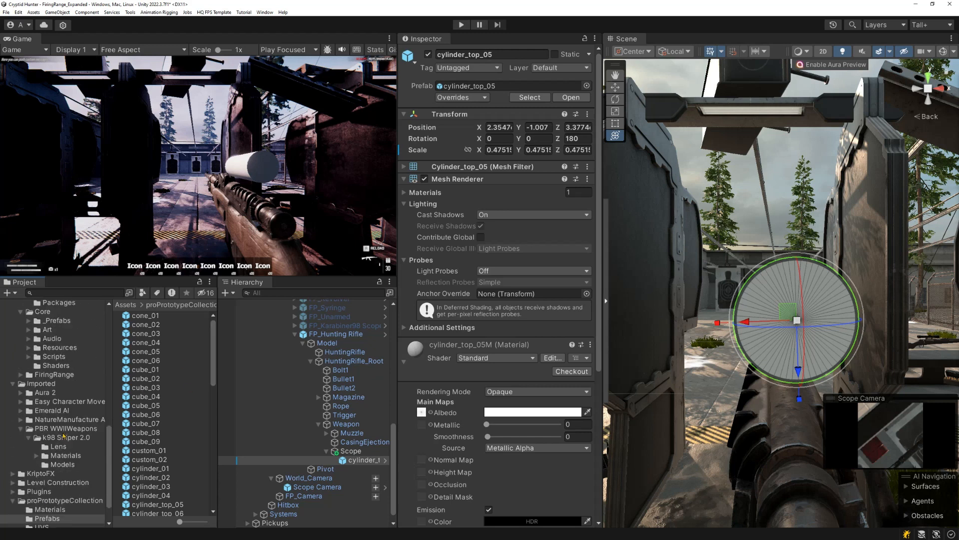
pyautogui.click(66, 456)
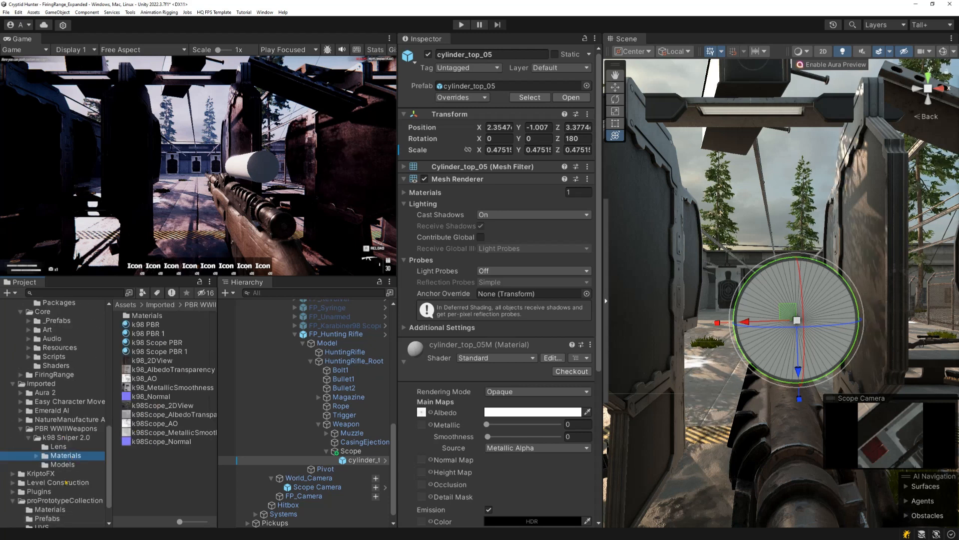
pyautogui.scroll(8, 76, 444)
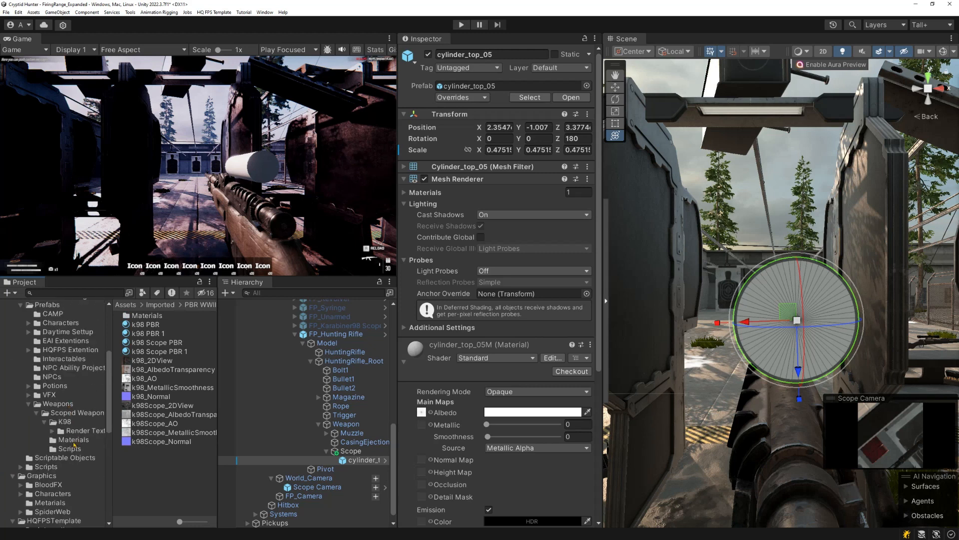
pyautogui.click(75, 431)
pyautogui.click(53, 431)
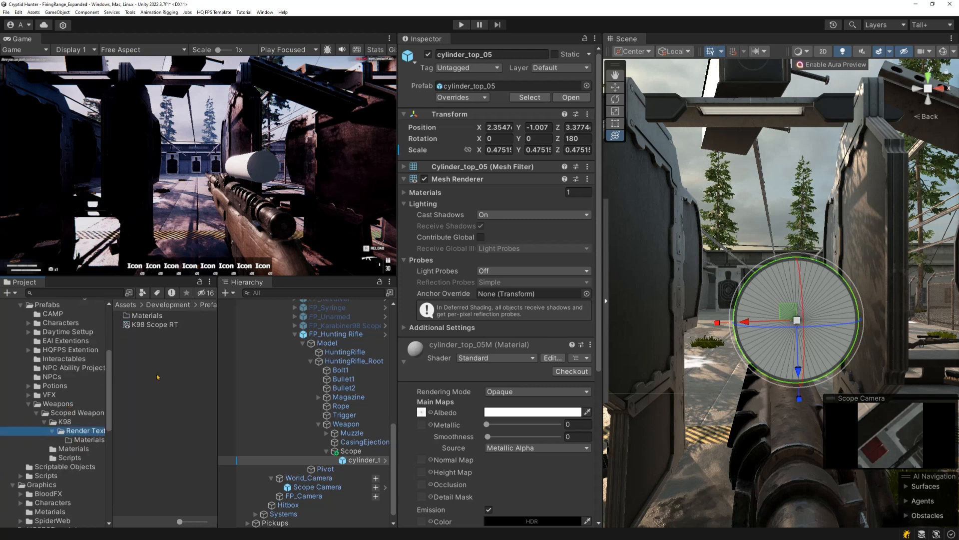
# Create a Render Texture asset named Scope RT in the Render Textures folder
pyautogui.rightClick(158, 376)
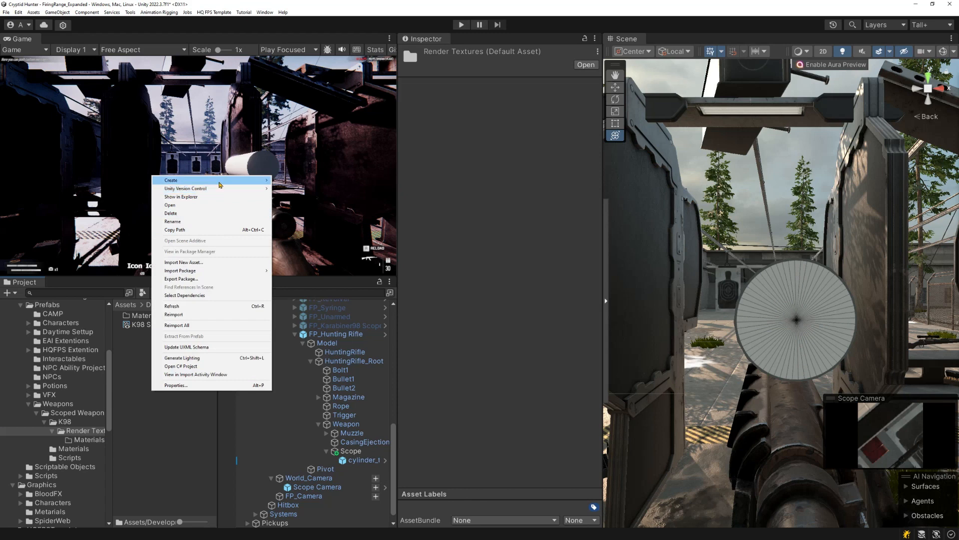
pyautogui.moveTo(220, 185)
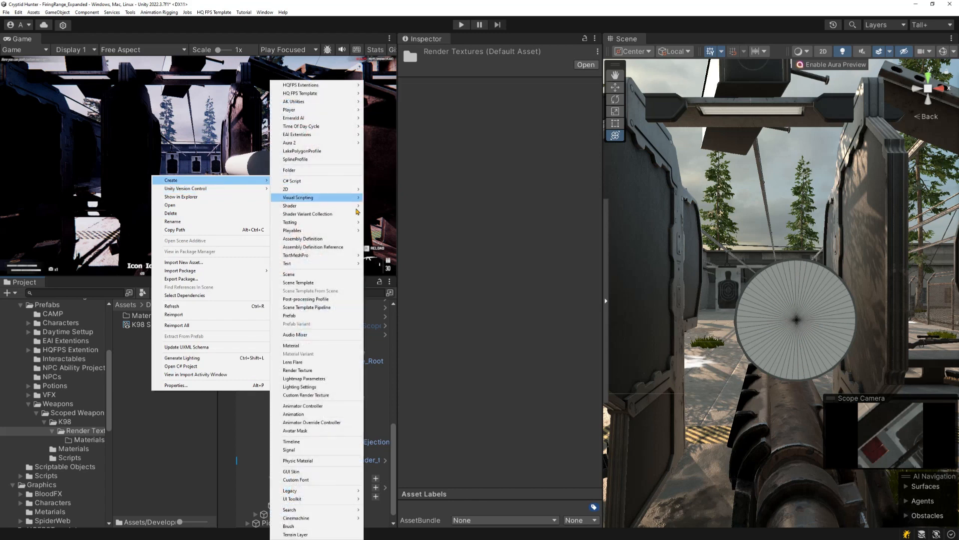
pyautogui.click(314, 370)
pyautogui.write('S')
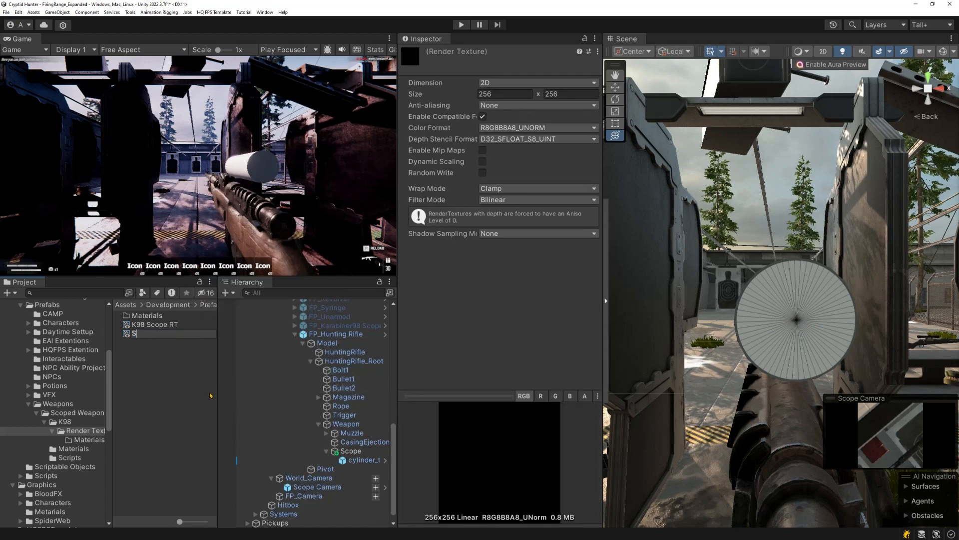
pyautogui.write('cope RT')
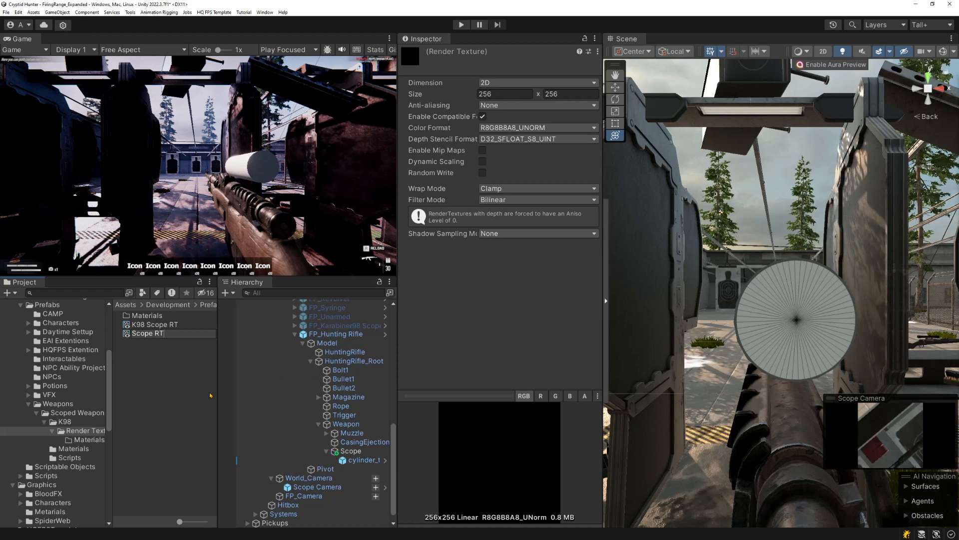
pyautogui.press('Return')
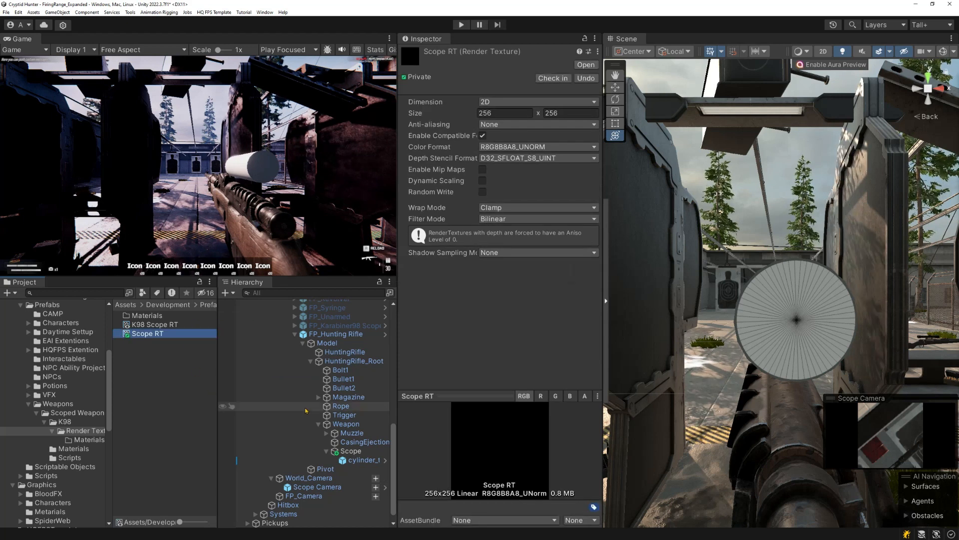
# Set the Scope RT render texture's size to 1024 x 1024
pyautogui.click(518, 112)
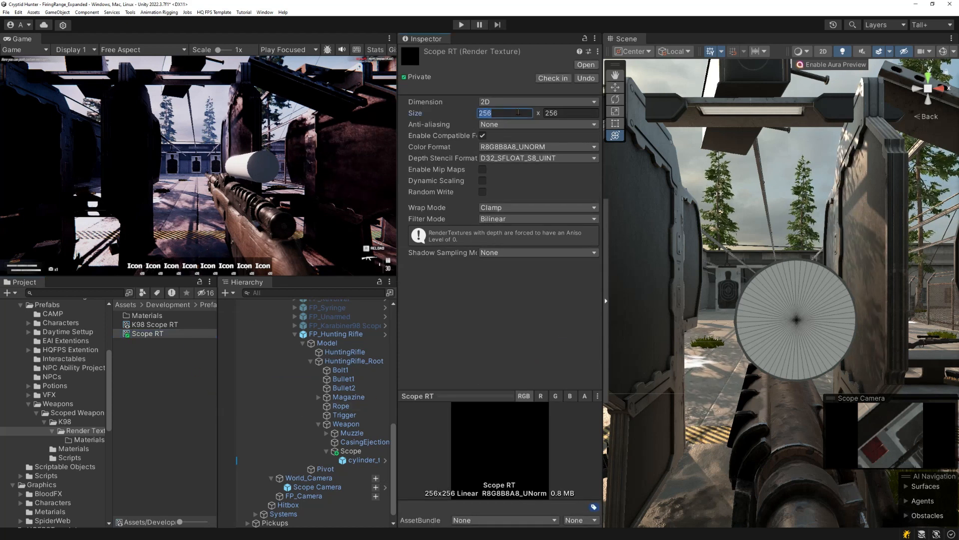
pyautogui.write('1024')
pyautogui.press('Tab')
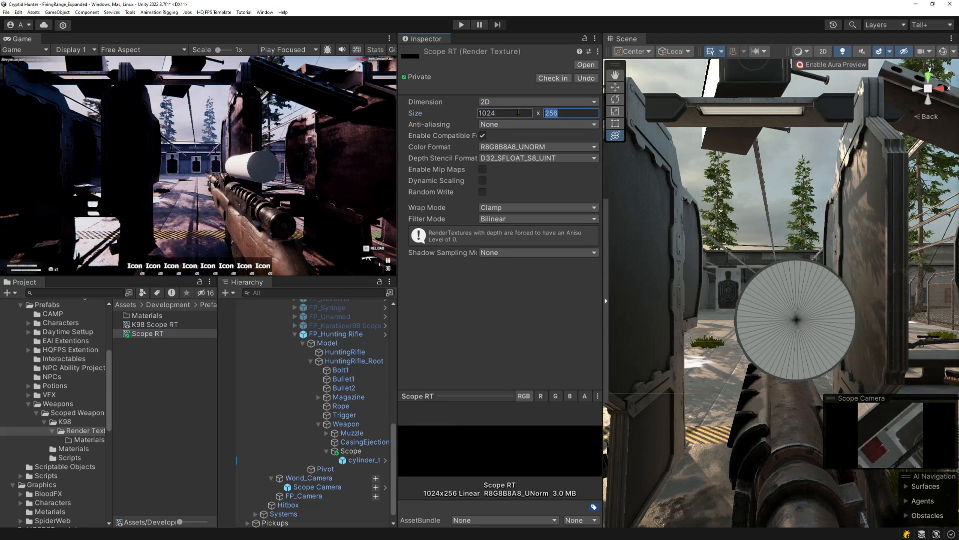
pyautogui.write('1024')
pyautogui.press('Tab')
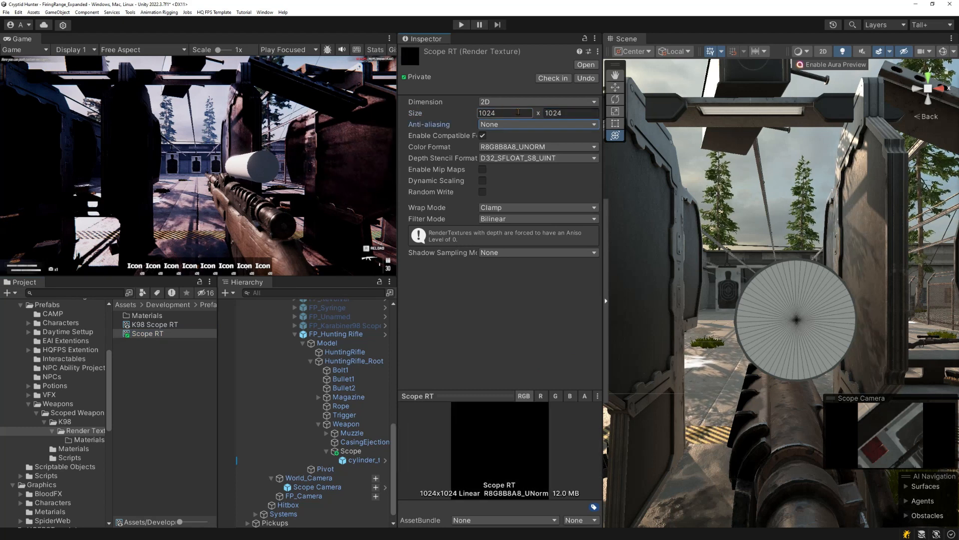
pyautogui.click(482, 135)
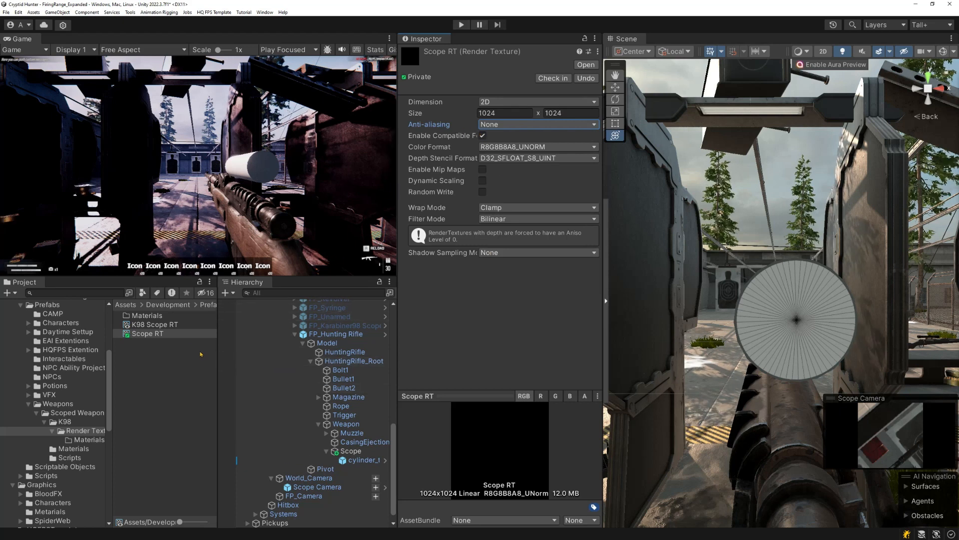
# Apply the Scope RT render texture to the cylinder_top_05 disc and expand the disc's material settings
pyautogui.click(358, 461)
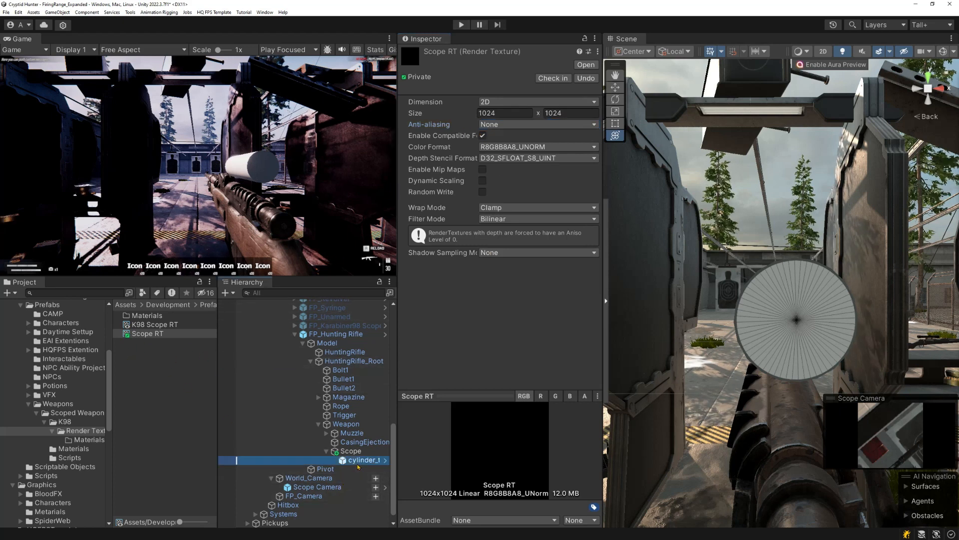
pyautogui.moveTo(153, 334); pyautogui.dragTo(365, 462)
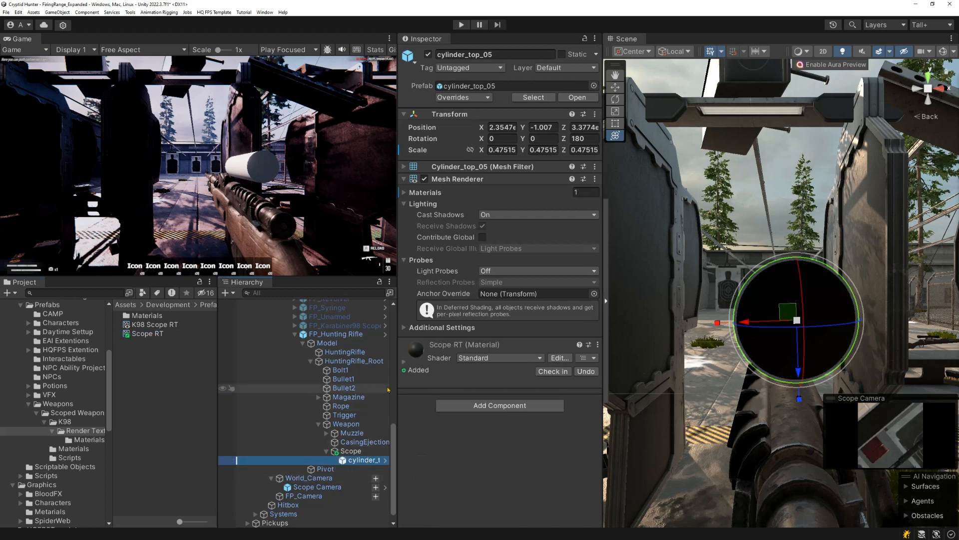
pyautogui.click(90, 440)
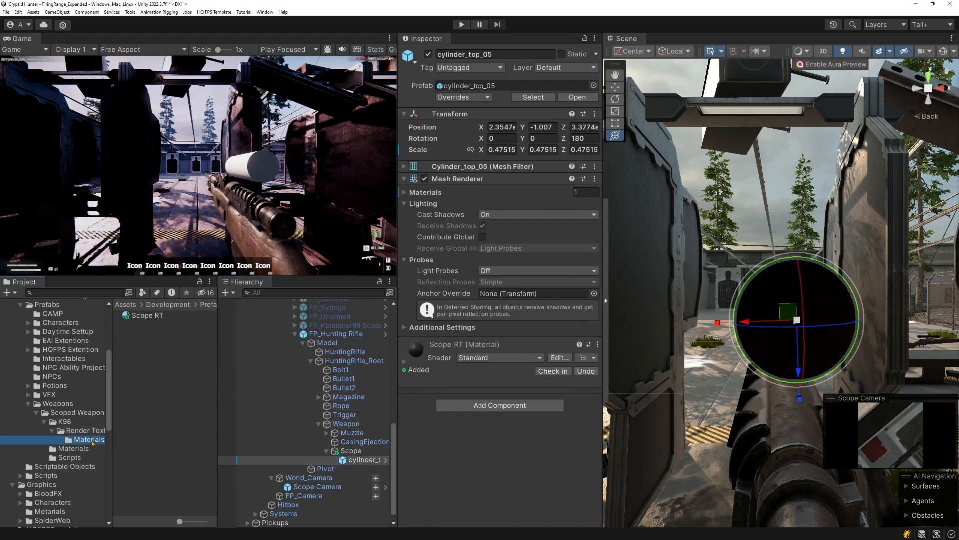
pyautogui.click(404, 362)
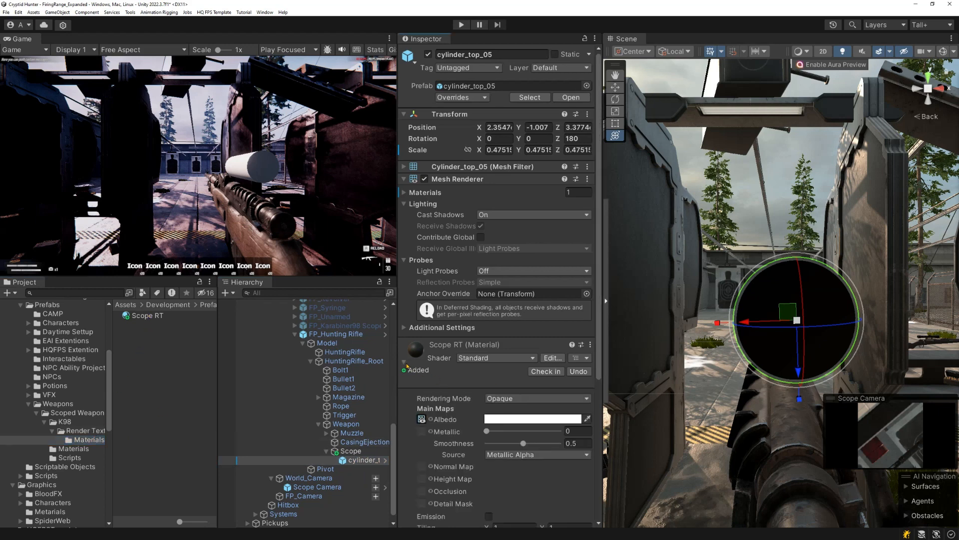
pyautogui.click(513, 402)
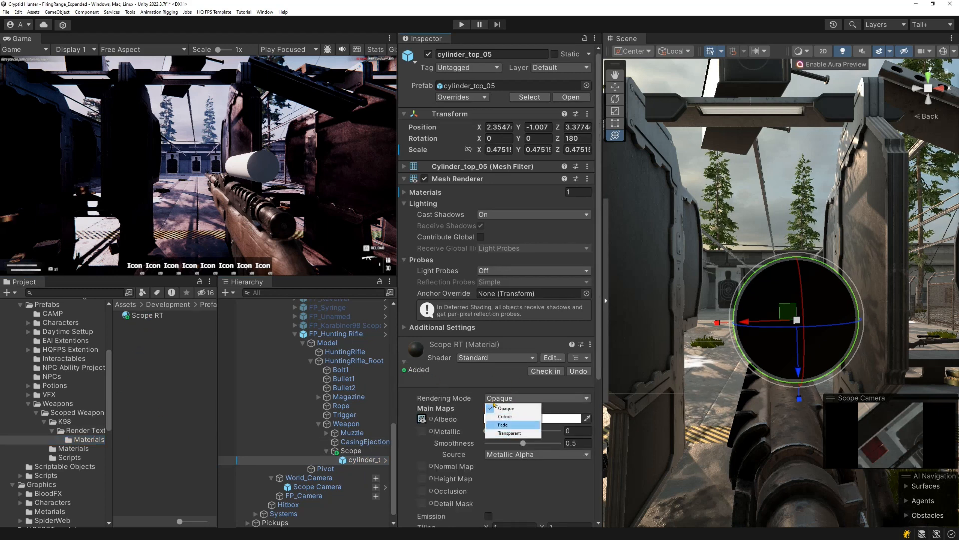
pyautogui.click(471, 357)
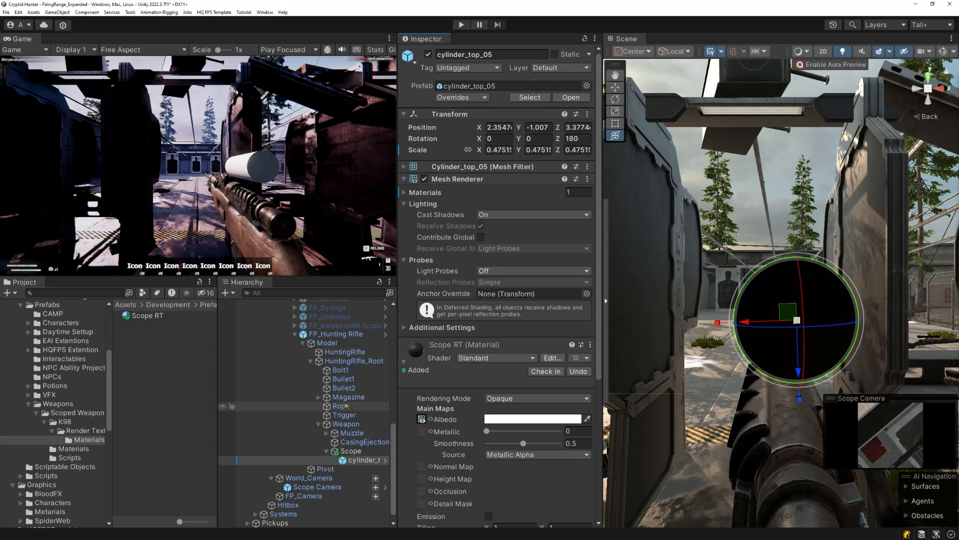
# Examine the Camera and Post-process Layer settings of the Scope Camera and compare its camera with World_Camera
pyautogui.scroll(-1, 332, 428)
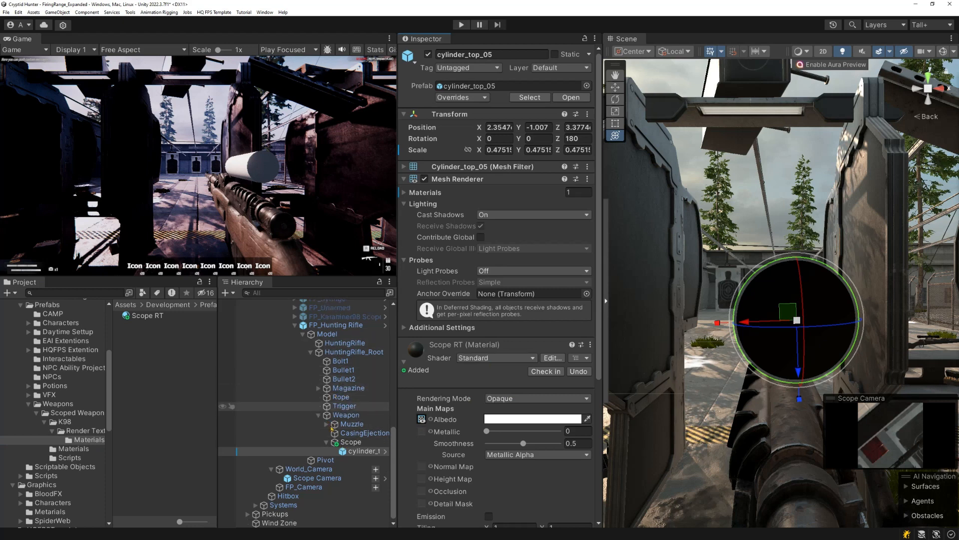
pyautogui.click(305, 479)
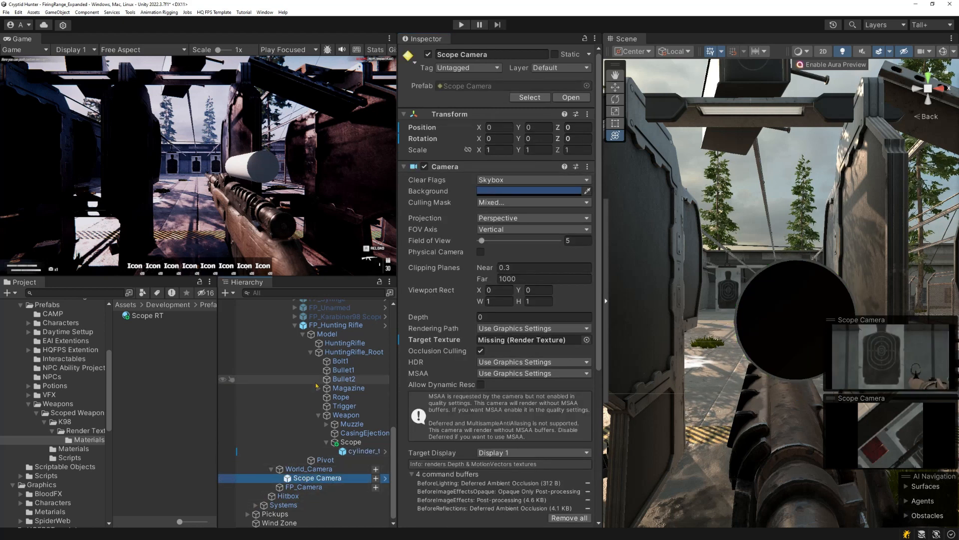
pyautogui.click(298, 470)
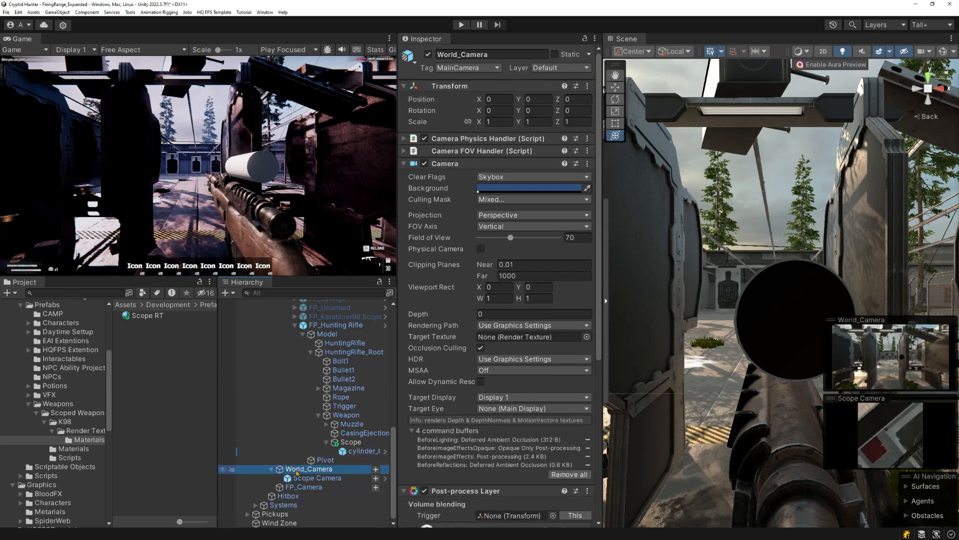
pyautogui.click(305, 479)
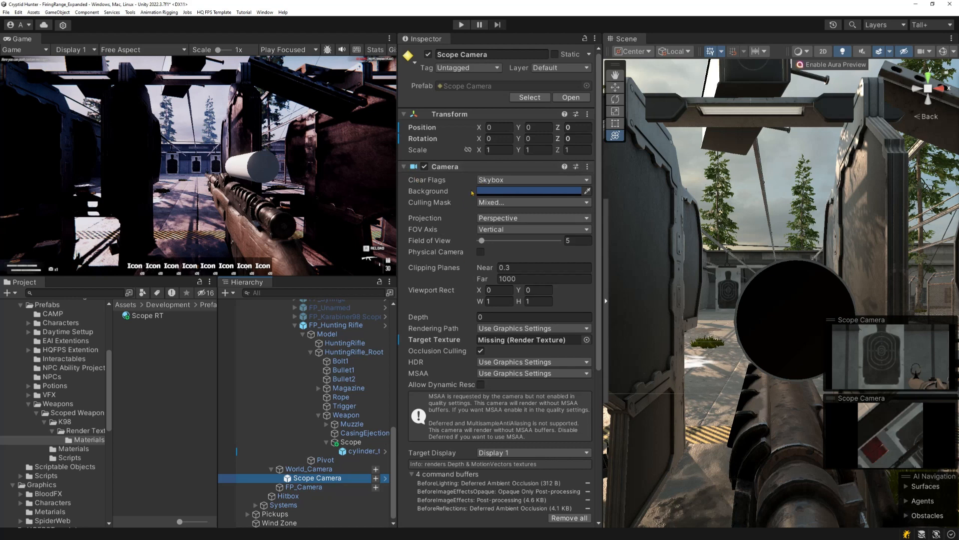
pyautogui.click(405, 166)
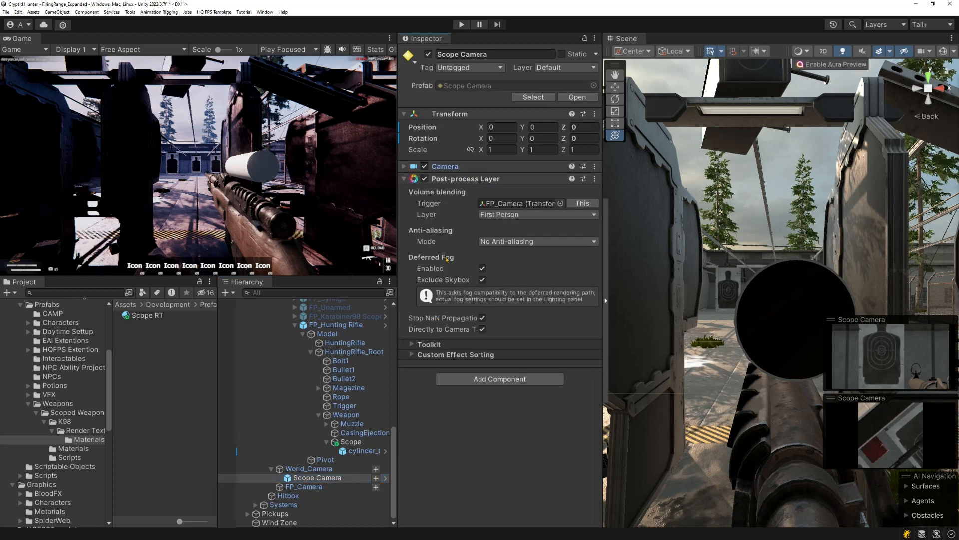
pyautogui.click(494, 204)
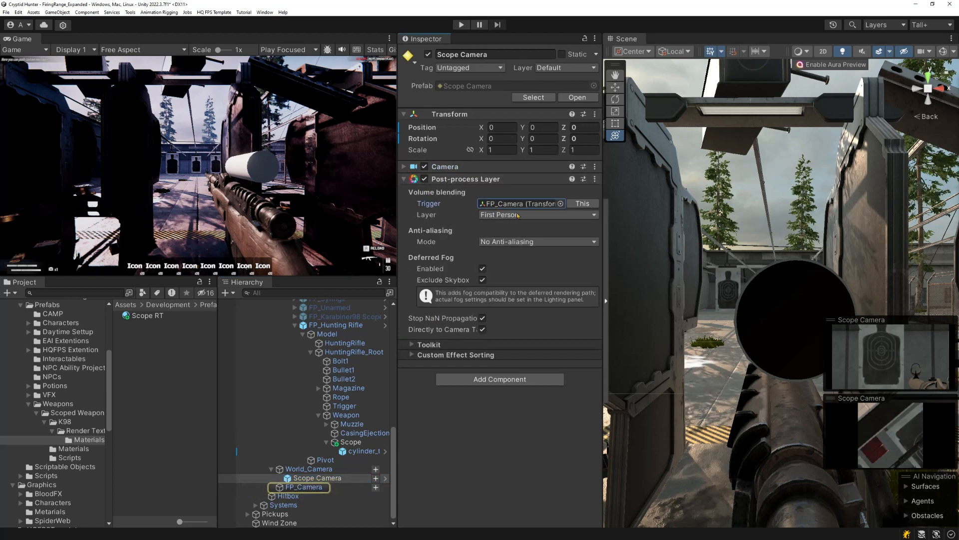
pyautogui.click(497, 241)
pyautogui.click(470, 238)
pyautogui.click(405, 176)
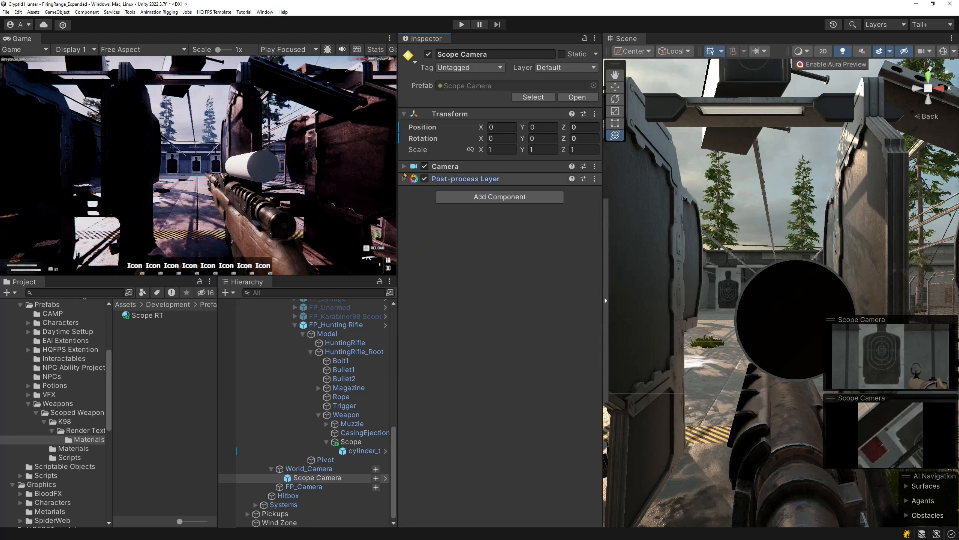
# Assign Scope RT as the Scope Camera's Target Texture and view the lens disc in the scene
pyautogui.click(403, 167)
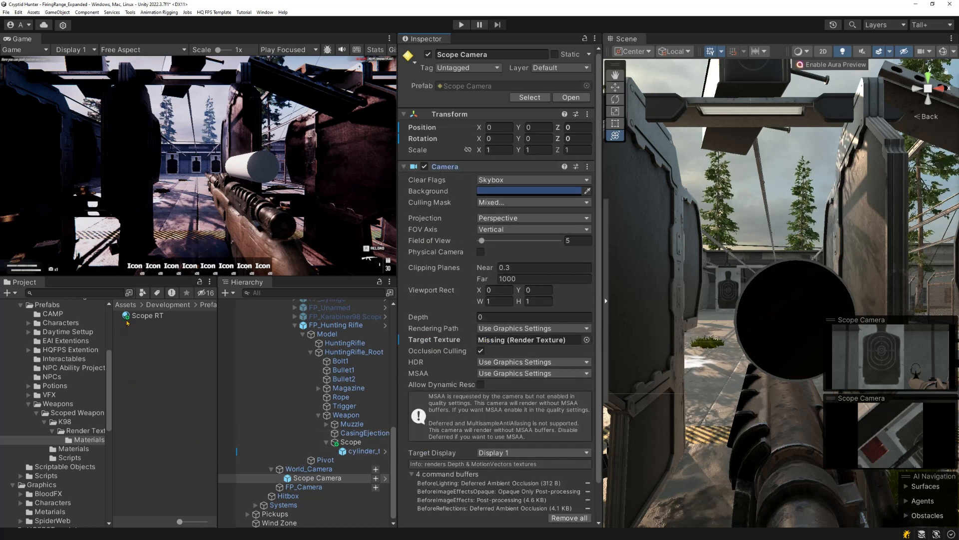
pyautogui.click(94, 431)
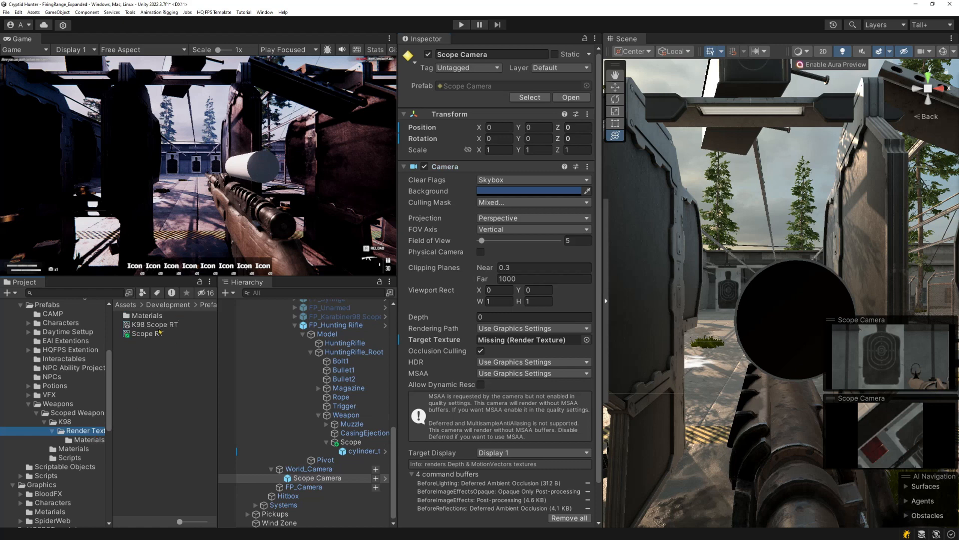
pyautogui.moveTo(149, 336); pyautogui.dragTo(529, 340)
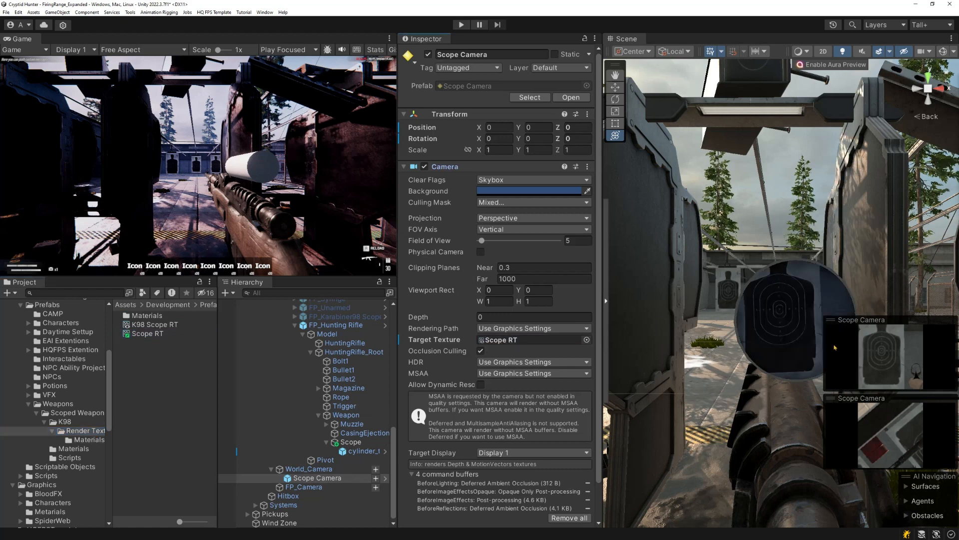
pyautogui.moveTo(800, 327); pyautogui.dragTo(746, 206, button='middle')
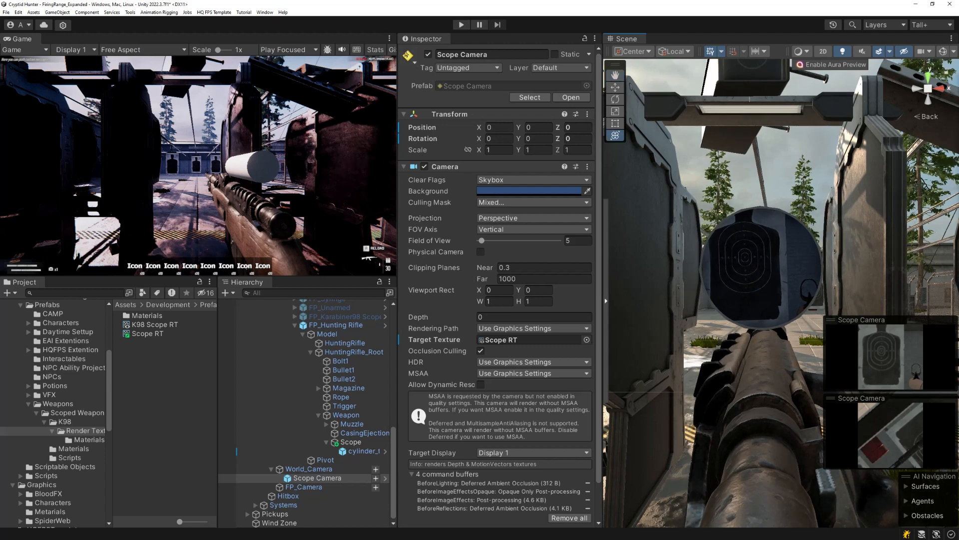
# Set the layer of the cylinder_top_05 disc to First Person
pyautogui.click(364, 451)
pyautogui.click(560, 68)
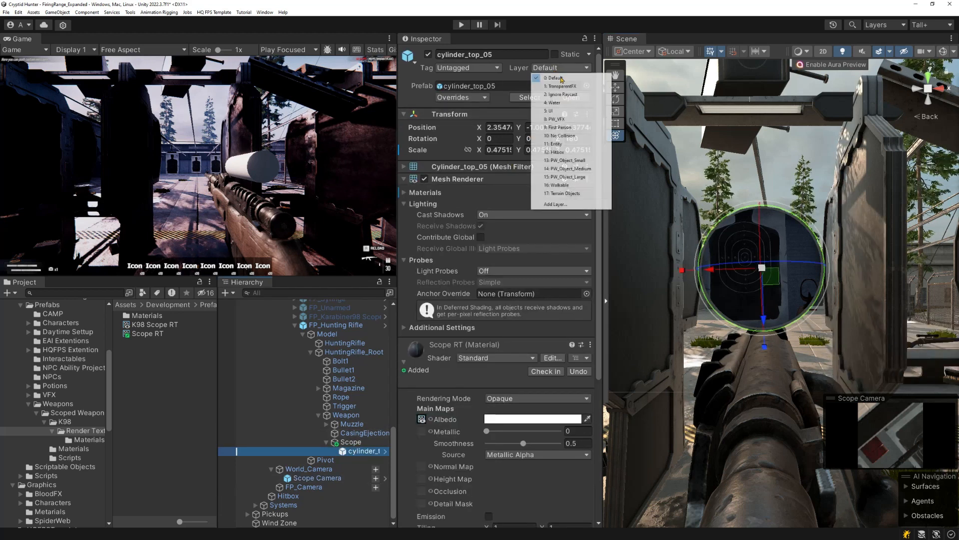
pyautogui.click(562, 127)
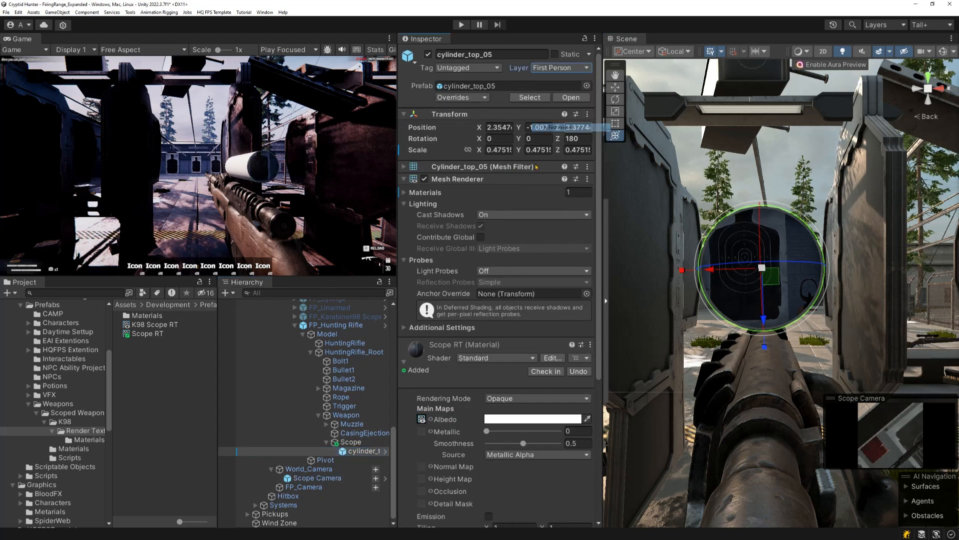
# Play-test the scene by picking up the hunting rifle, aiming through its scope at the firing range targets, and pausing the game
pyautogui.click(461, 25)
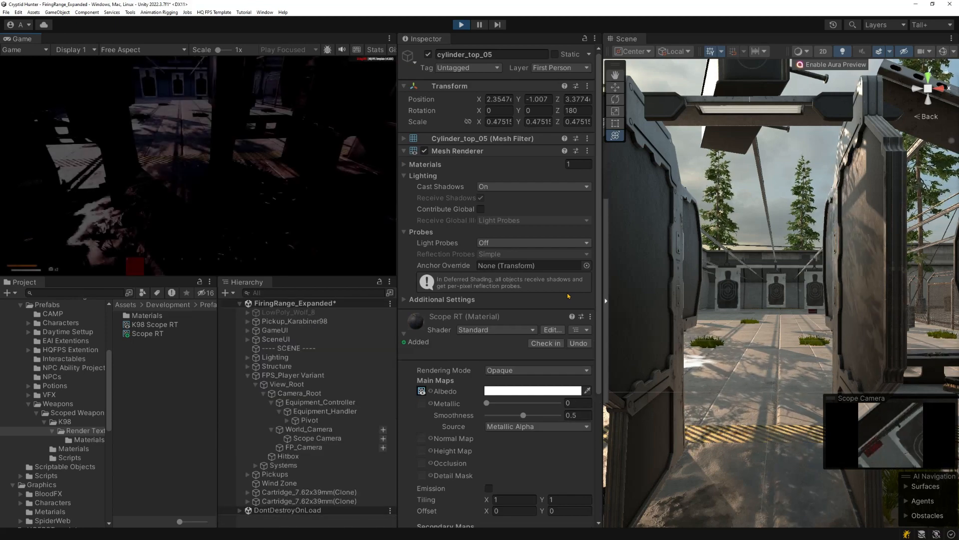
pyautogui.press('w')
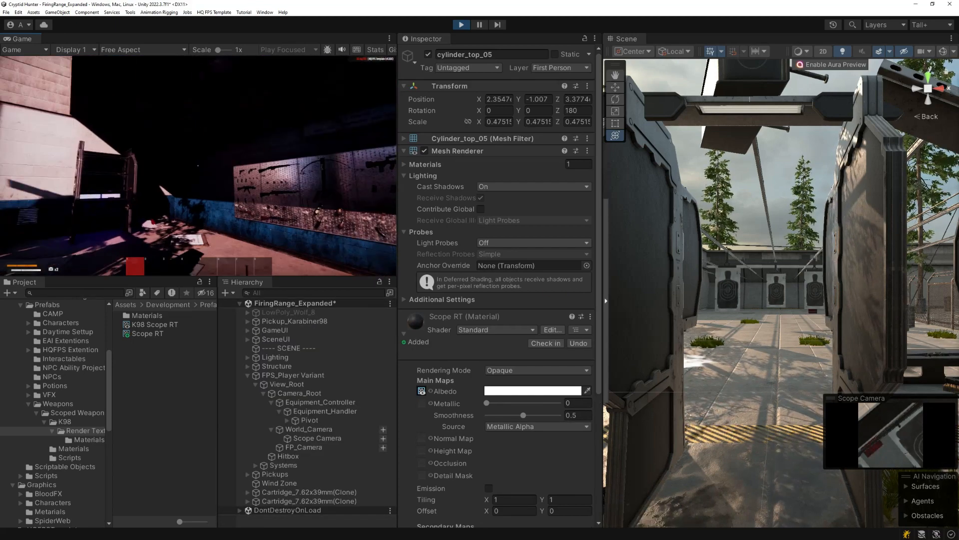
pyautogui.press('e')
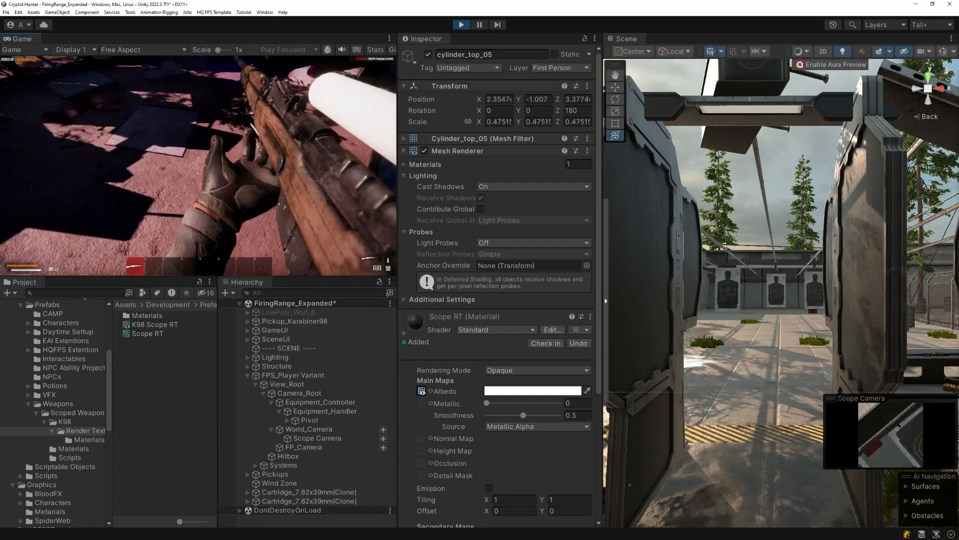
pyautogui.press('w')
pyautogui.rightClick(199, 166)
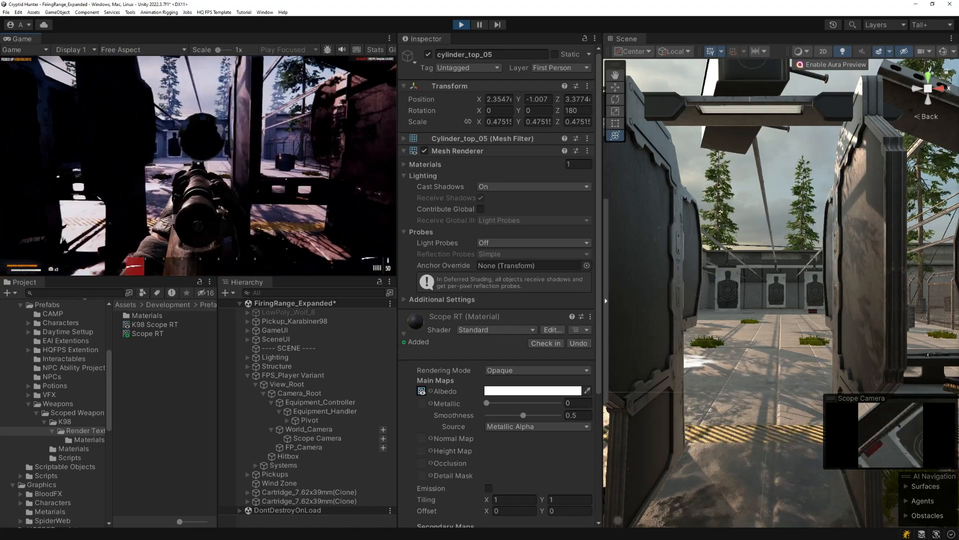
pyautogui.press('s')
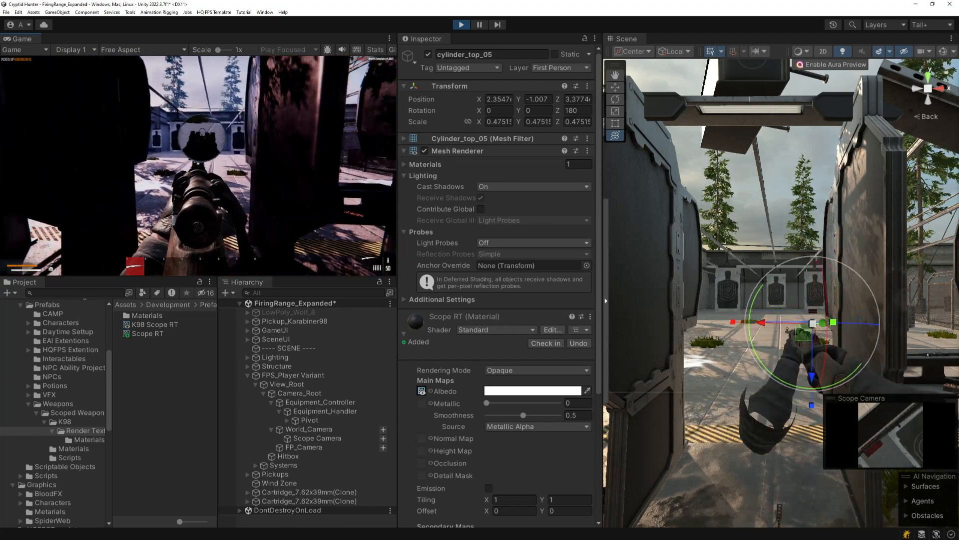
pyautogui.press('a')
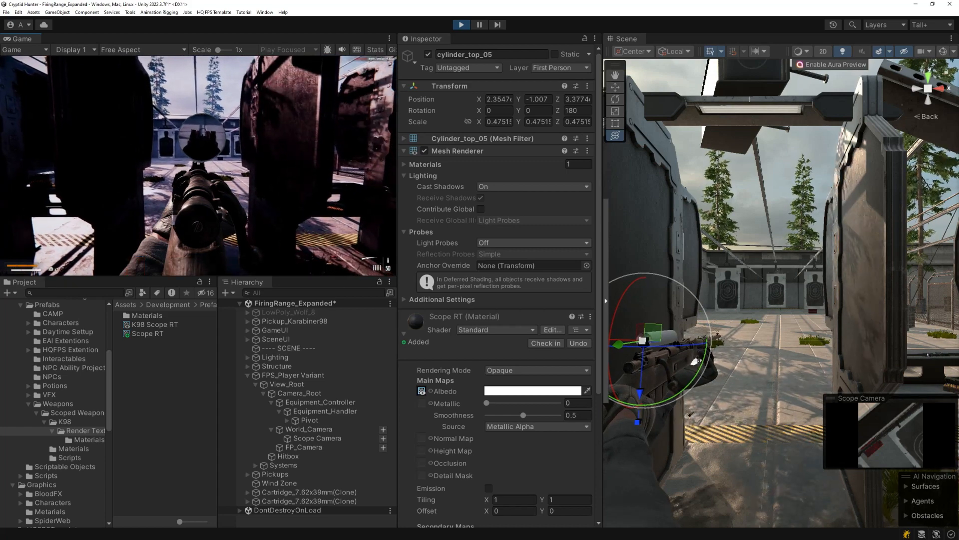
pyautogui.press('Escape')
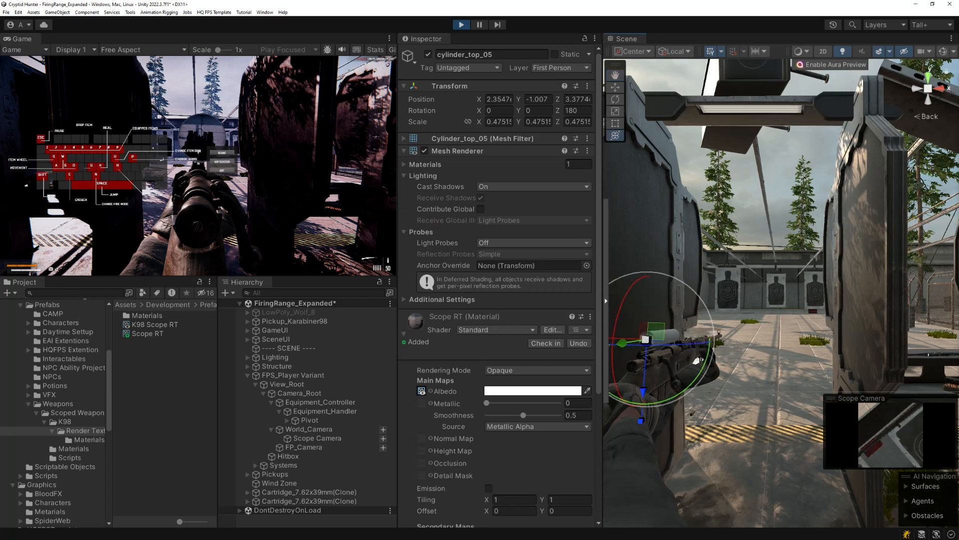
# Inspect the Scope Camera's placement relative to the rifle from the side and compare its settings with World_Camera
pyautogui.click(318, 438)
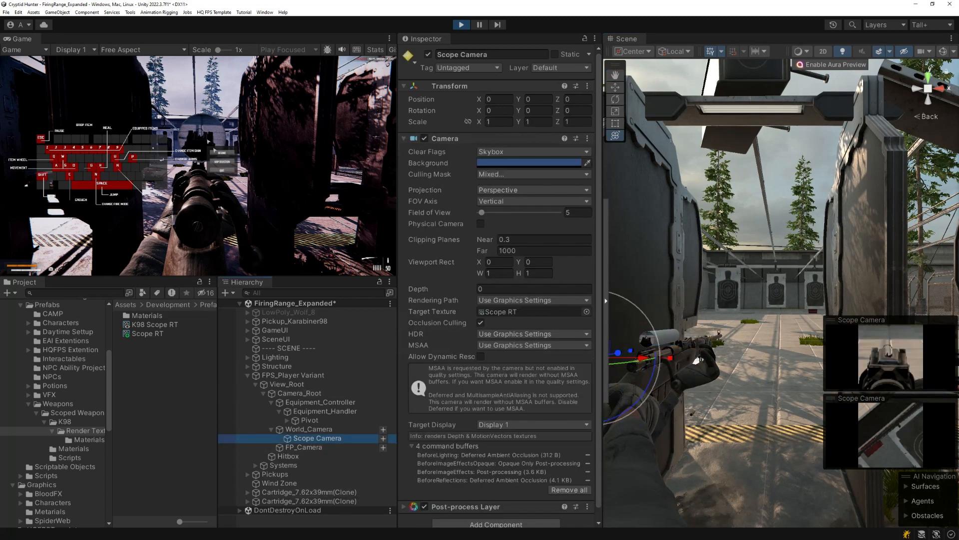
pyautogui.click(941, 91)
pyautogui.press('f')
pyautogui.scroll(-3, 783, 313)
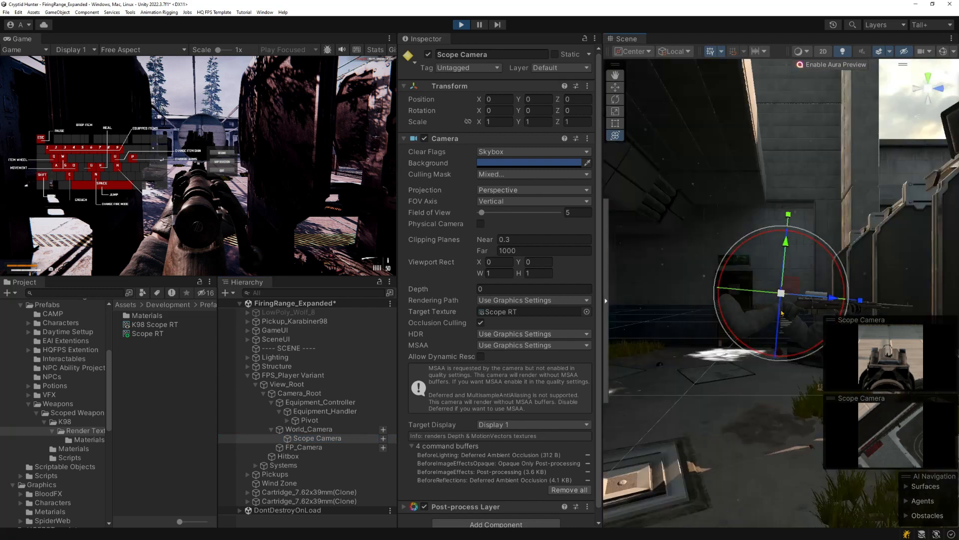
pyautogui.moveTo(783, 313); pyautogui.dragTo(705, 318, button='middle')
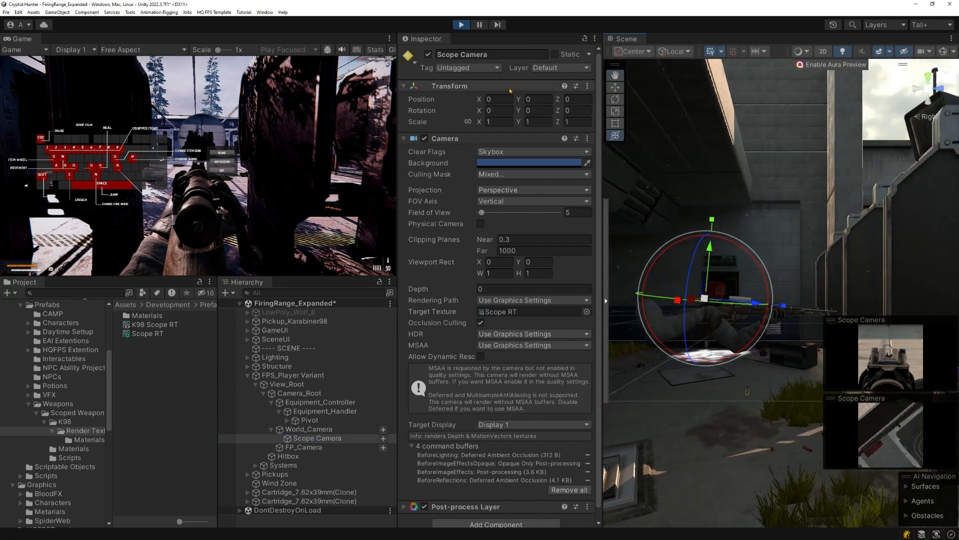
pyautogui.scroll(6, 720, 292)
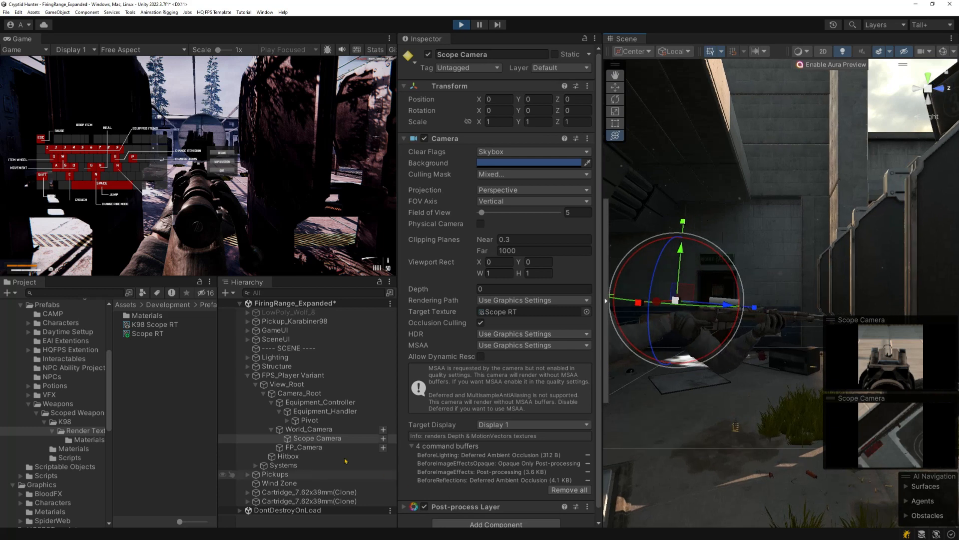
pyautogui.click(319, 420)
pyautogui.click(329, 429)
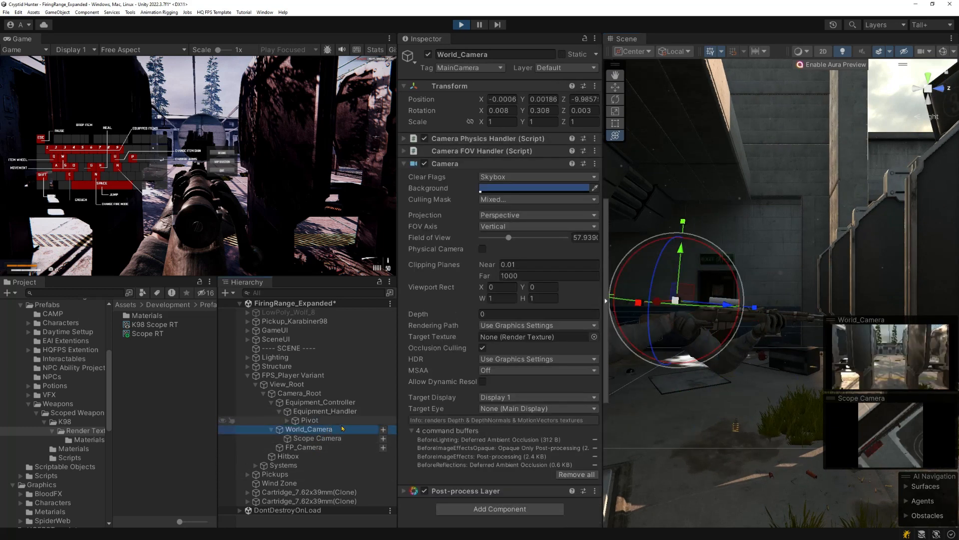
pyautogui.click(333, 439)
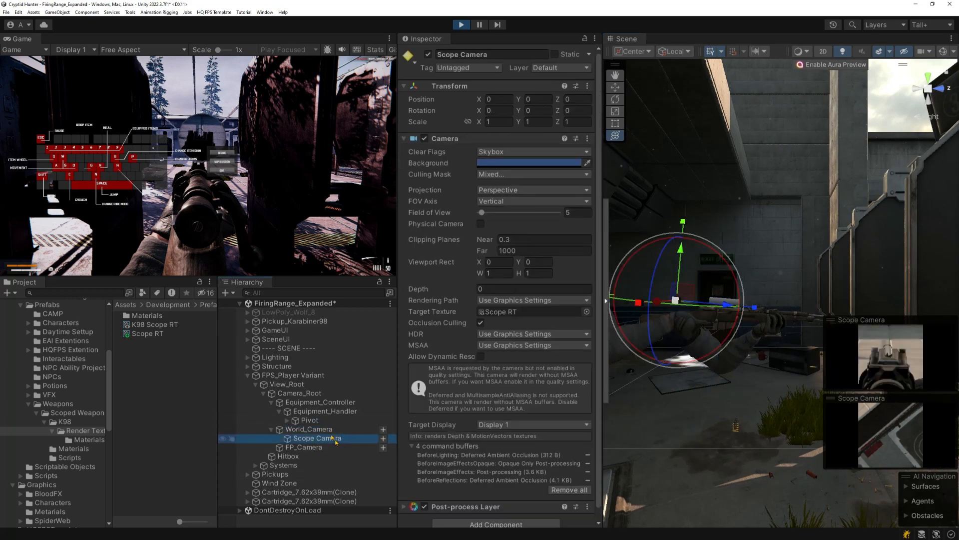
# In global orientation, move the Scope Camera forward along the rifle to about Z 0.349, with X and Y set to 0
pyautogui.click(675, 52)
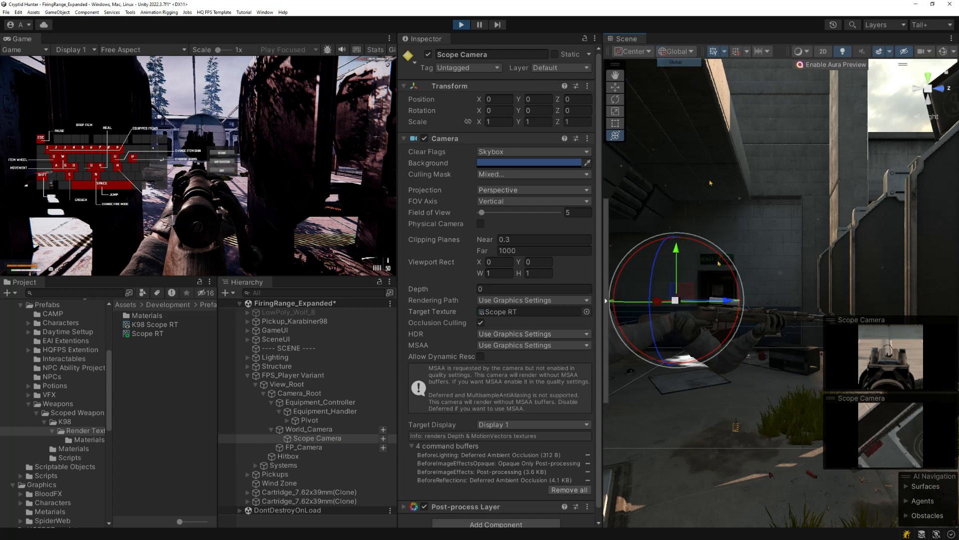
pyautogui.click(676, 62)
pyautogui.click(930, 77)
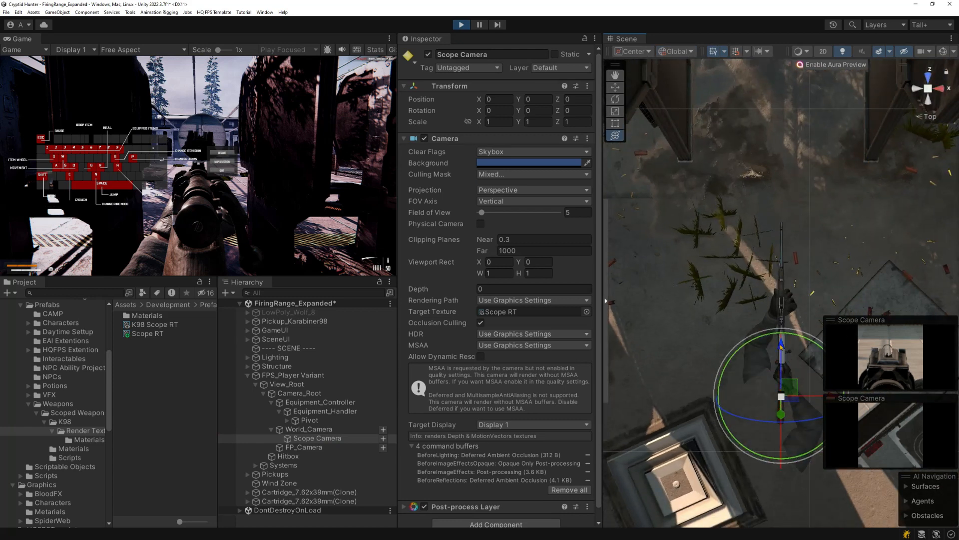
pyautogui.moveTo(782, 346); pyautogui.dragTo(783, 263)
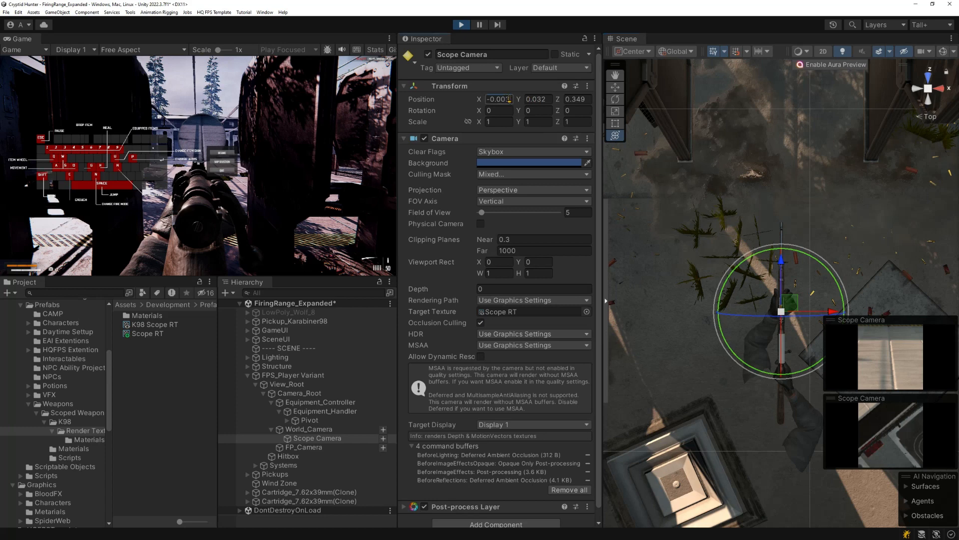
pyautogui.write('0')
pyautogui.press('Tab')
pyautogui.write('0')
pyautogui.press('Tab')
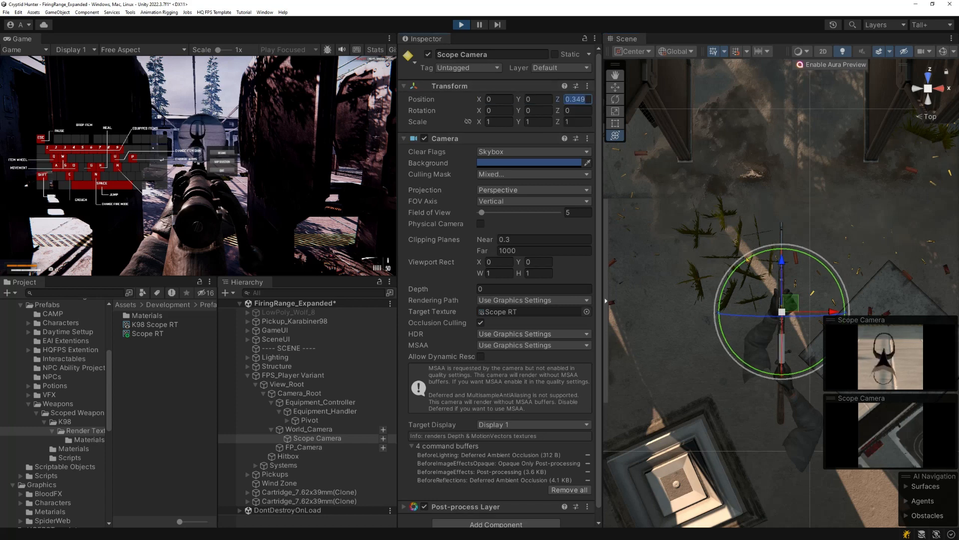
# Try moving the Scope Camera further along the barrel and undo all of its position changes
pyautogui.moveTo(784, 267); pyautogui.dragTo(784, 243)
pyautogui.hotkey('ctrl', 'z')
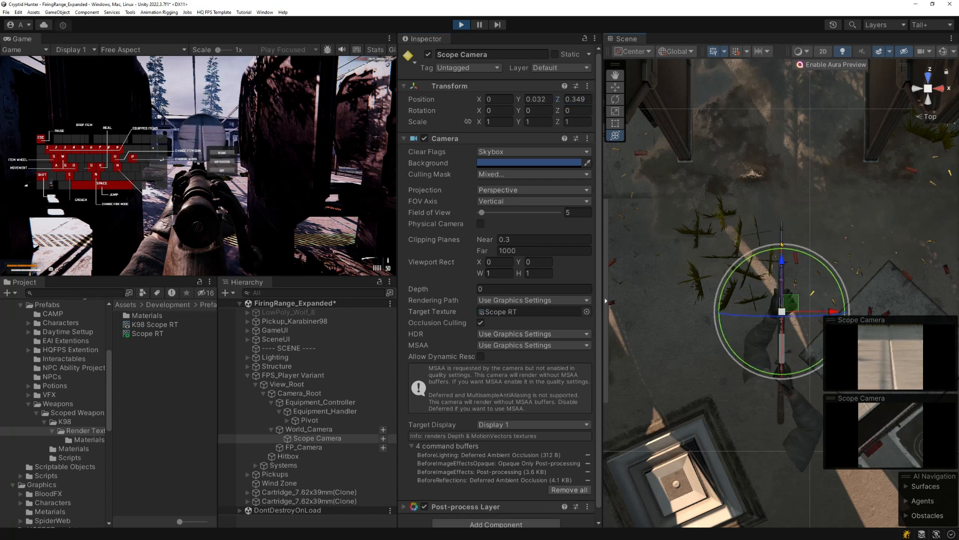
pyautogui.hotkey('ctrl', 'z')
pyautogui.hotkey('ctrl', 'z')
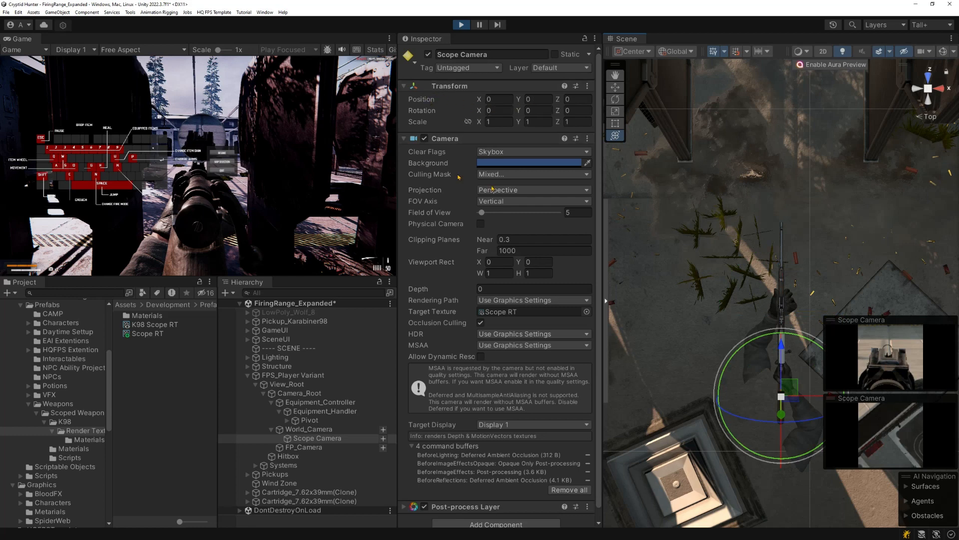
# With local orientation, move the Scope Camera forward along the rifle barrel to a Z position of about 0.496
pyautogui.click(917, 93)
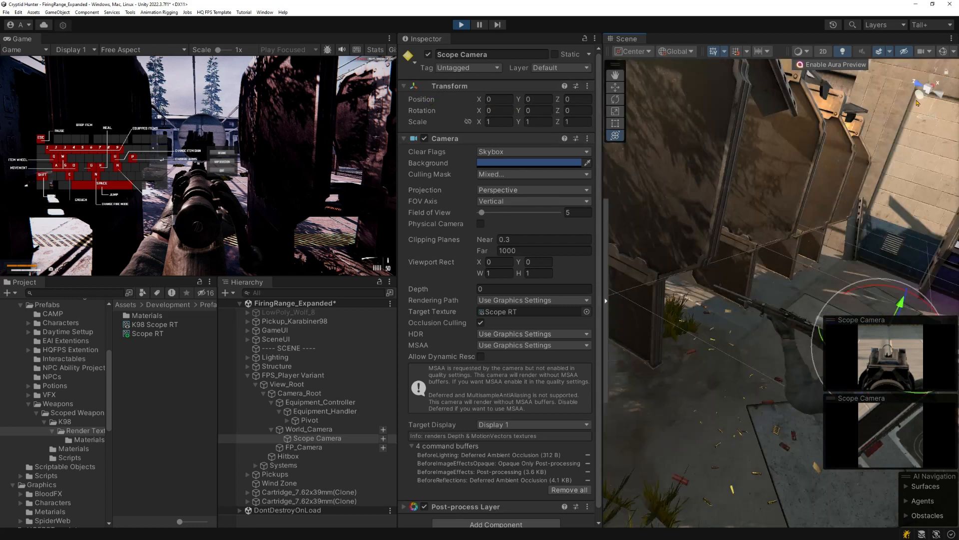
pyautogui.moveTo(796, 240); pyautogui.dragTo(681, 194, button='middle')
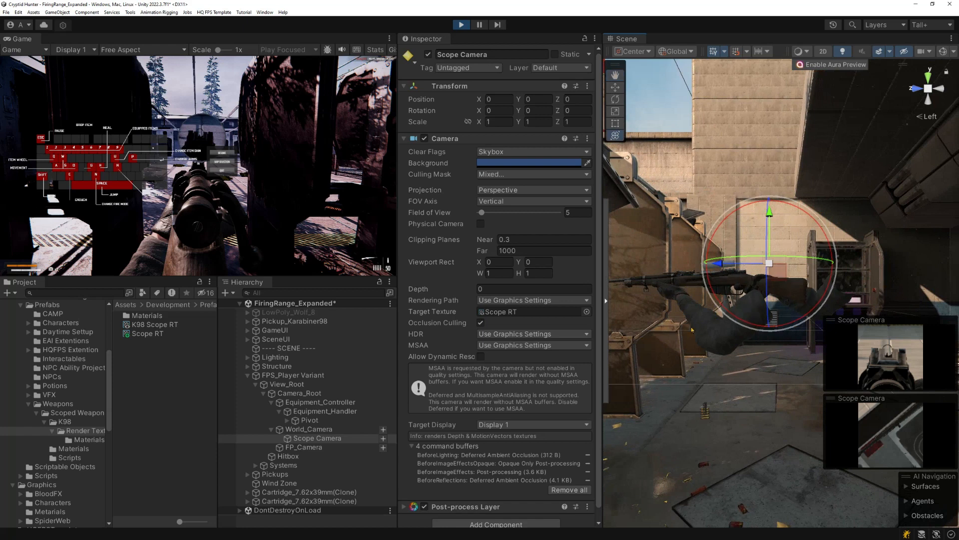
pyautogui.click(305, 428)
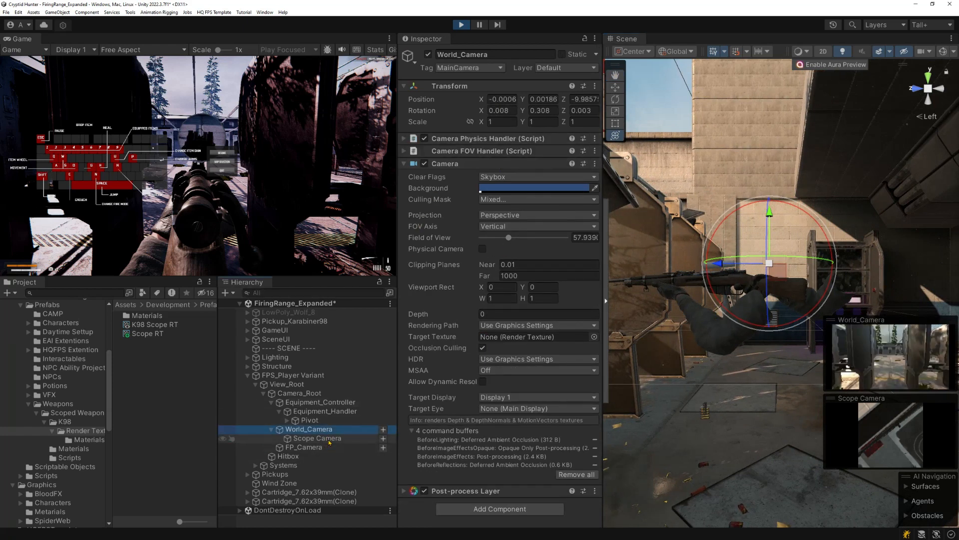
pyautogui.click(318, 438)
pyautogui.click(675, 51)
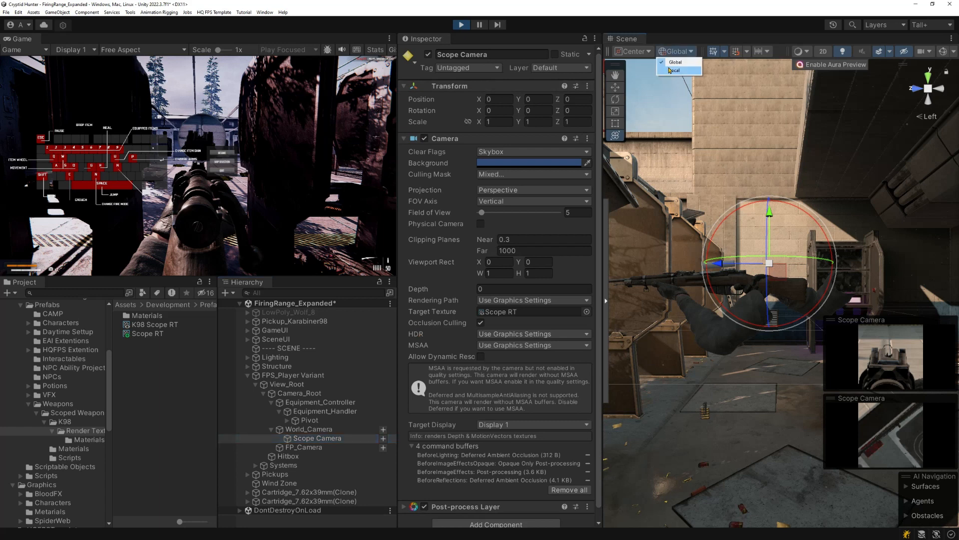
pyautogui.click(680, 71)
pyautogui.moveTo(720, 270); pyautogui.dragTo(591, 266)
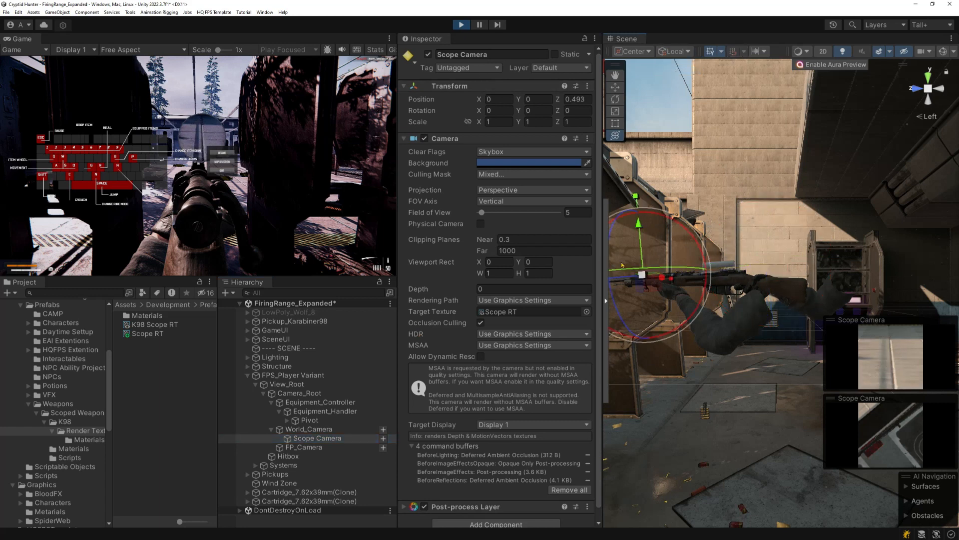
pyautogui.moveTo(717, 255); pyautogui.dragTo(769, 257, button='middle')
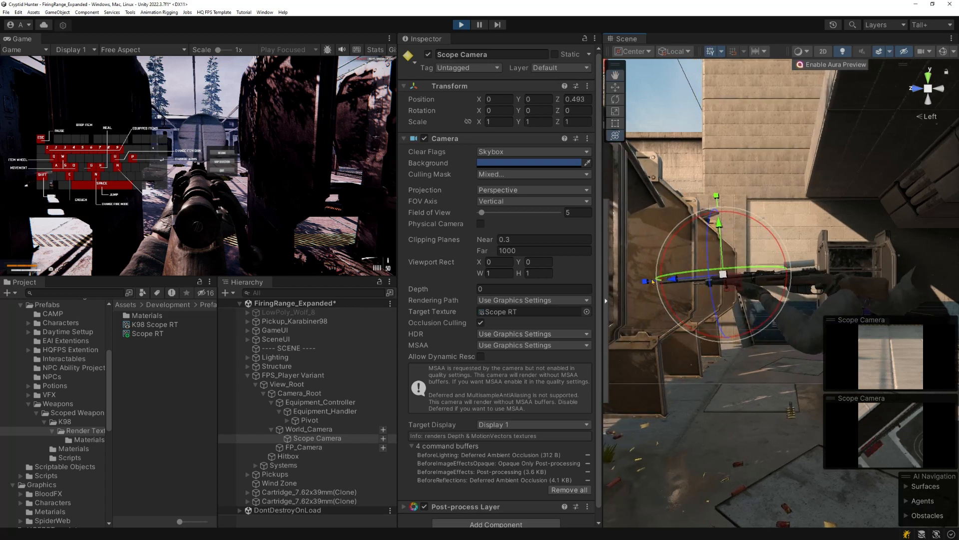
pyautogui.moveTo(668, 279)
pyautogui.mouseDown()
pyautogui.moveTo(649, 281)
pyautogui.moveTo(685, 275)
pyautogui.moveTo(673, 276)
pyautogui.mouseUp()
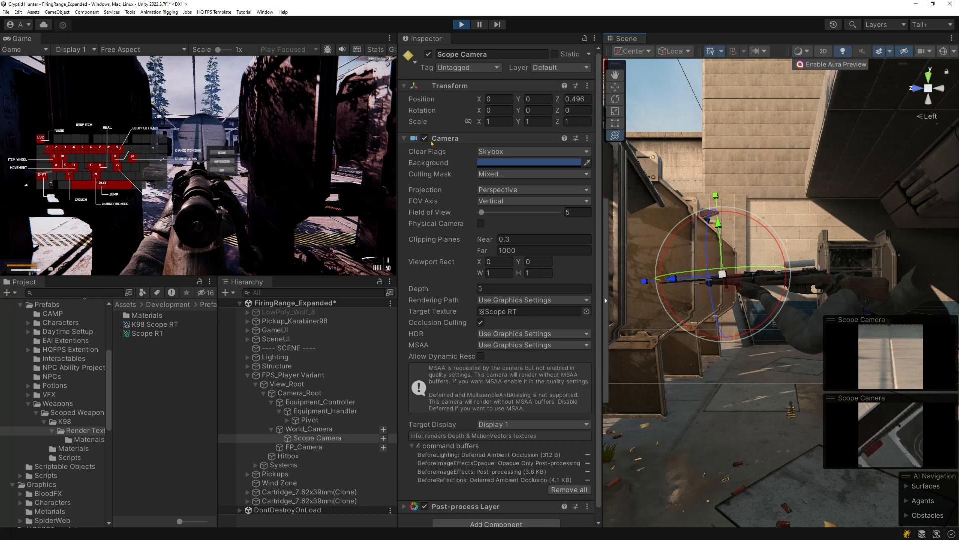
# Resume the game, test the scope by aiming at the range targets, check it in the maximized game view, and stop play mode
pyautogui.press('Escape')
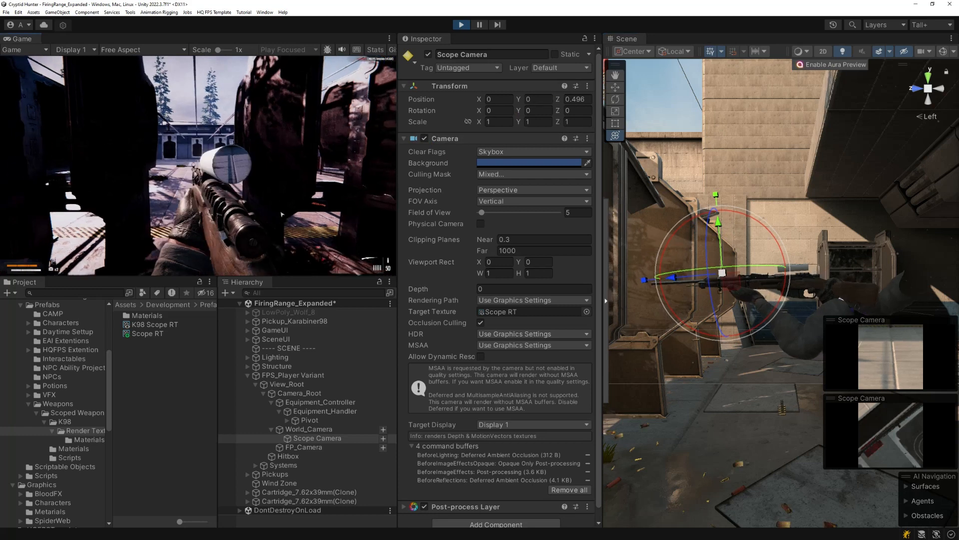
pyautogui.rightClick(281, 214)
pyautogui.press('w')
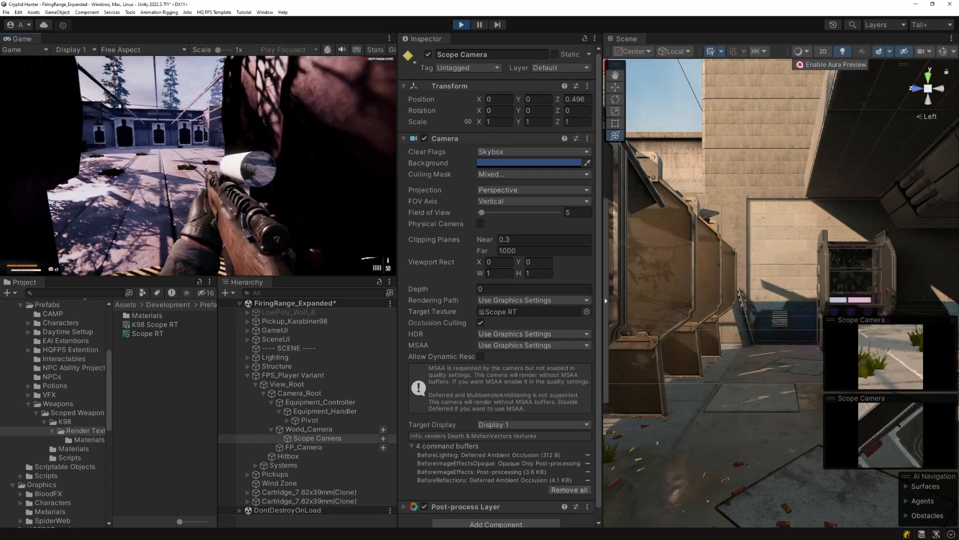
pyautogui.rightClick(198, 165)
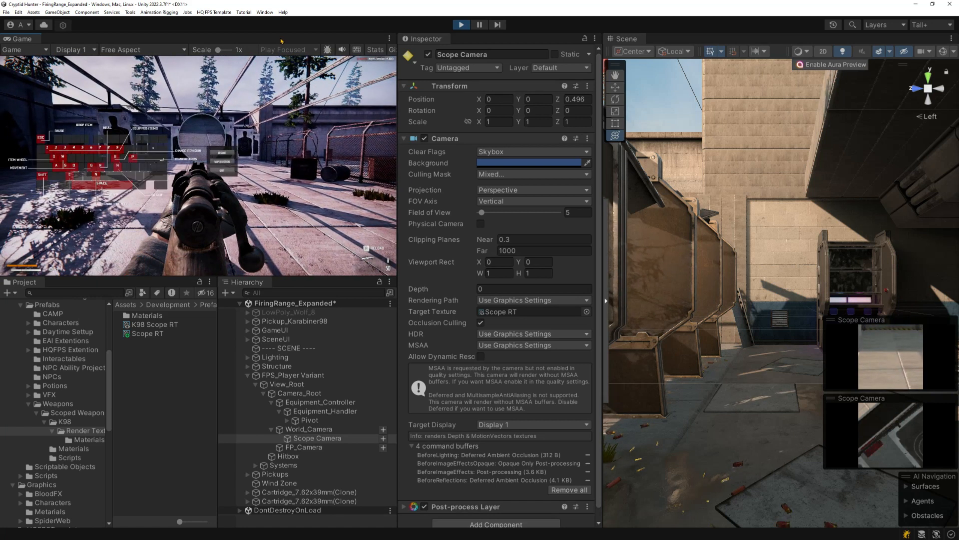
pyautogui.hotkey('shift', 'space')
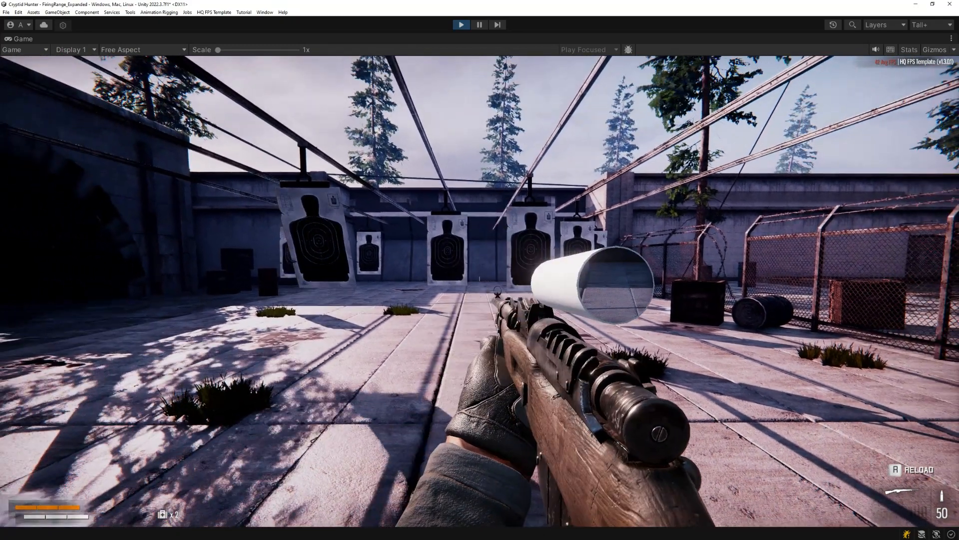
pyautogui.press('Escape')
pyautogui.hotkey('shift', 'space')
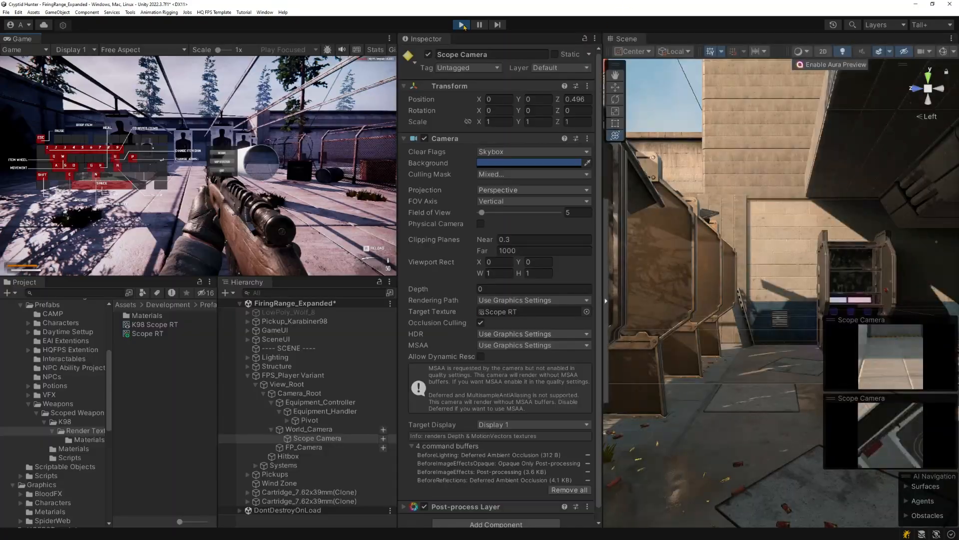
pyautogui.hotkey('ctrl', 'p')
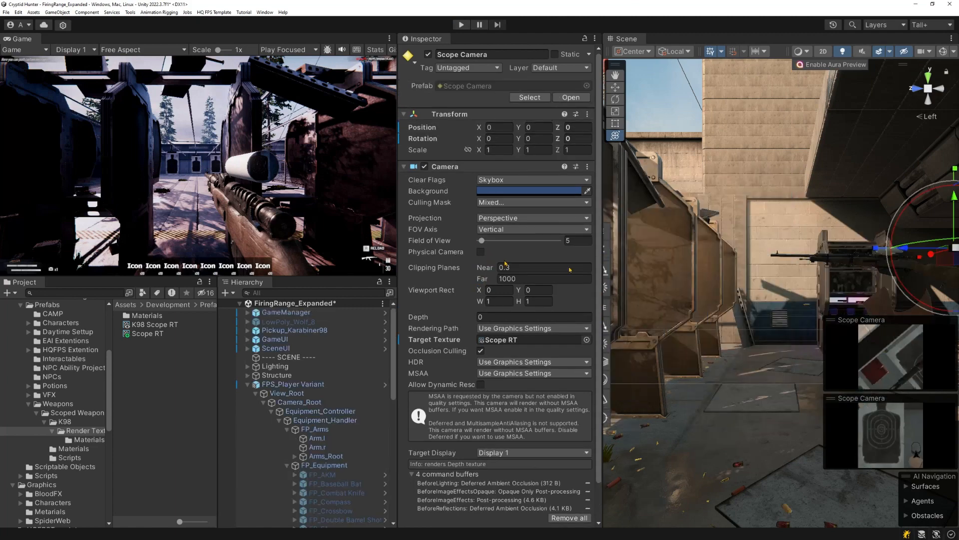
# Select the lens disc cylinder_top_05 at the rear end of the rifle's scope and frame it closely
pyautogui.press('f')
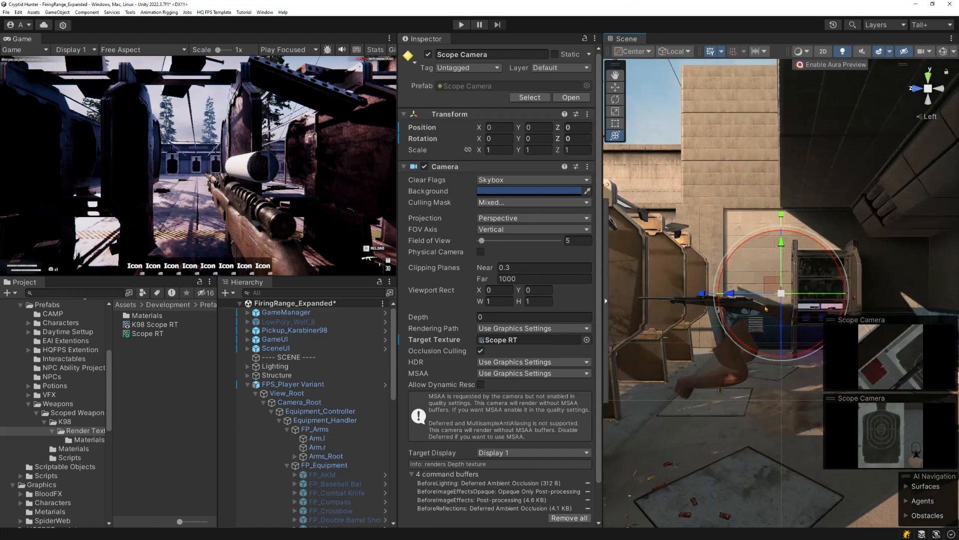
pyautogui.scroll(8, 750, 303)
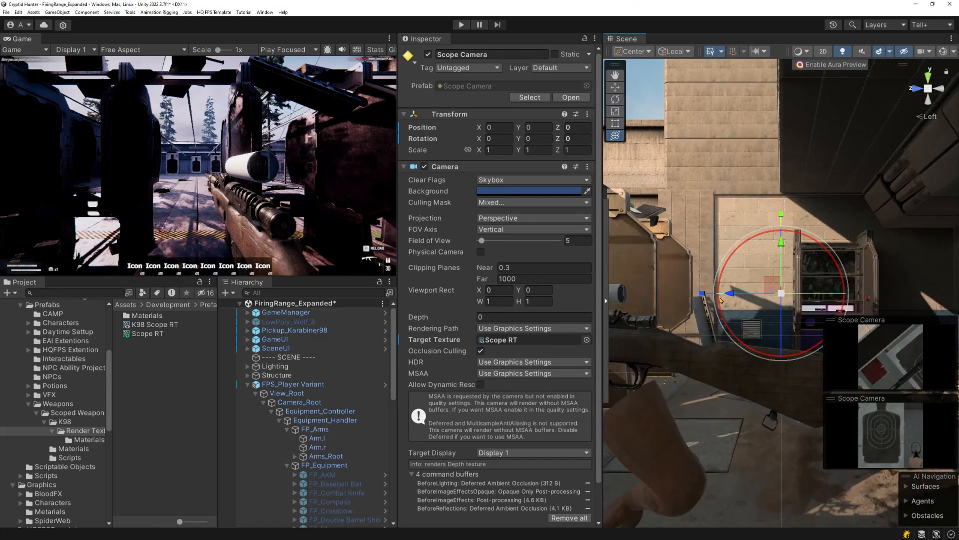
pyautogui.scroll(6, 683, 310)
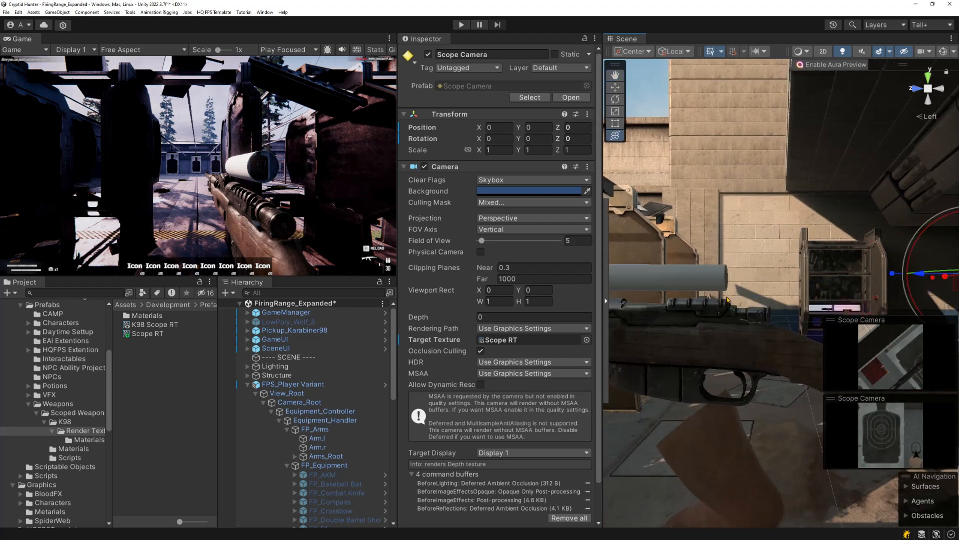
pyautogui.scroll(3, 718, 295)
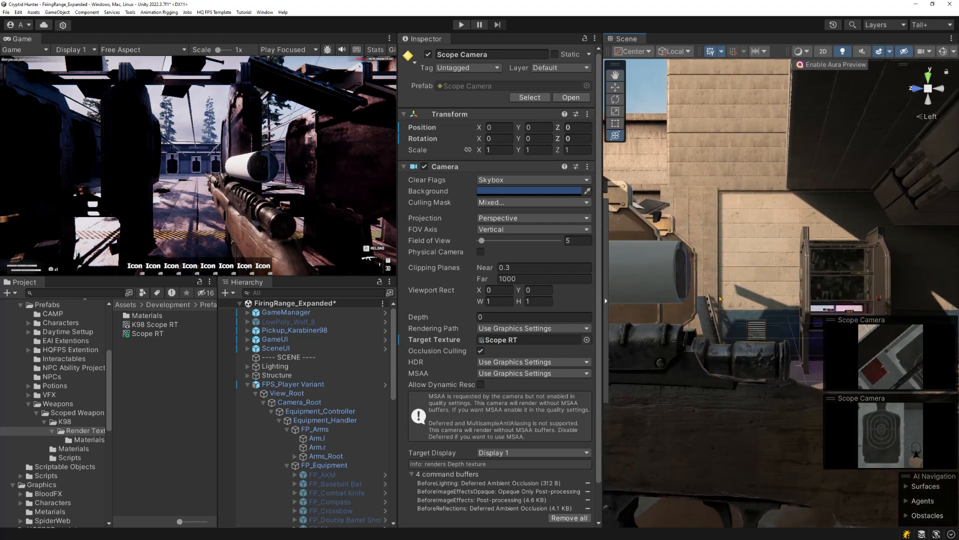
pyautogui.scroll(1, 730, 311)
pyautogui.scroll(-2, 729, 311)
pyautogui.moveTo(725, 310); pyautogui.dragTo(724, 290, button='right')
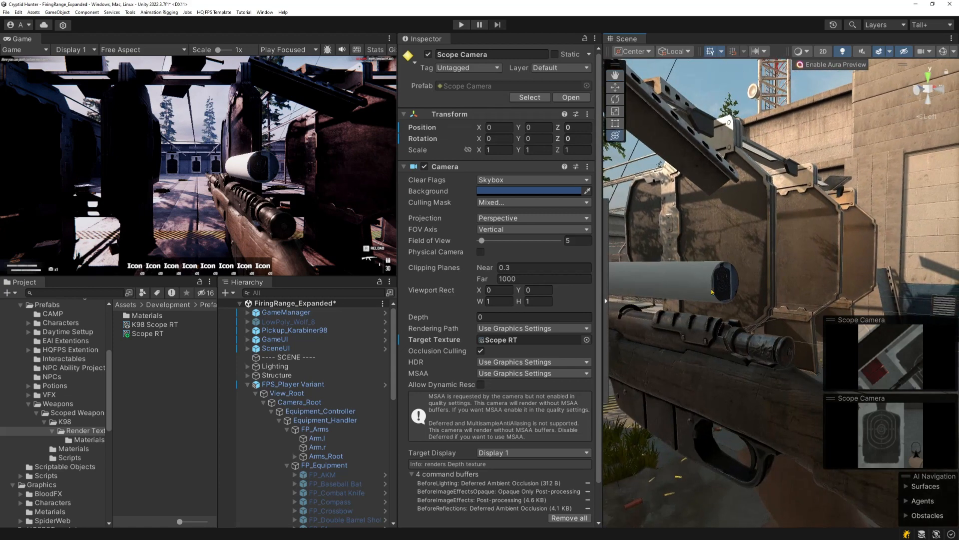
pyautogui.click(728, 287)
pyautogui.press('f')
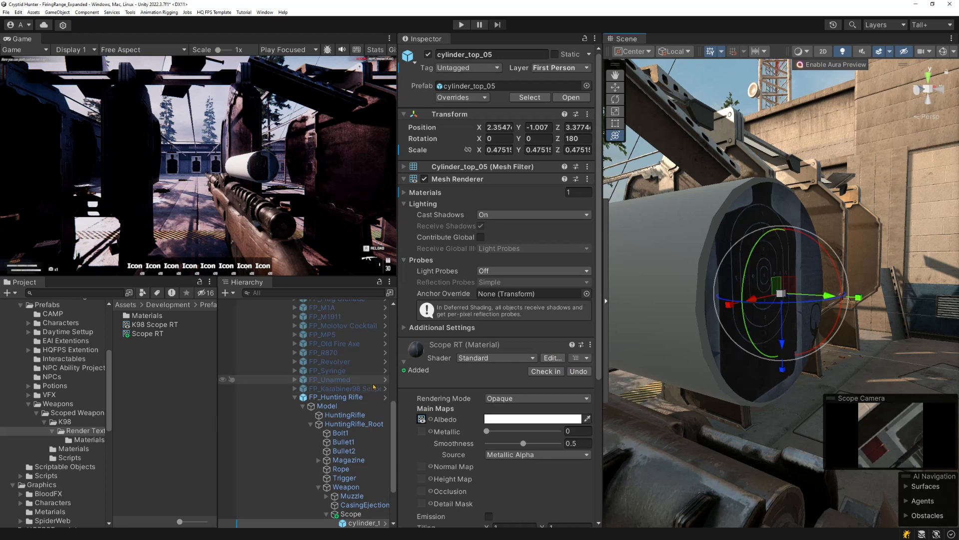
# Add a Quad as a child of the cylinder_top_05 lens object and name it reticle
pyautogui.scroll(-3, 340, 469)
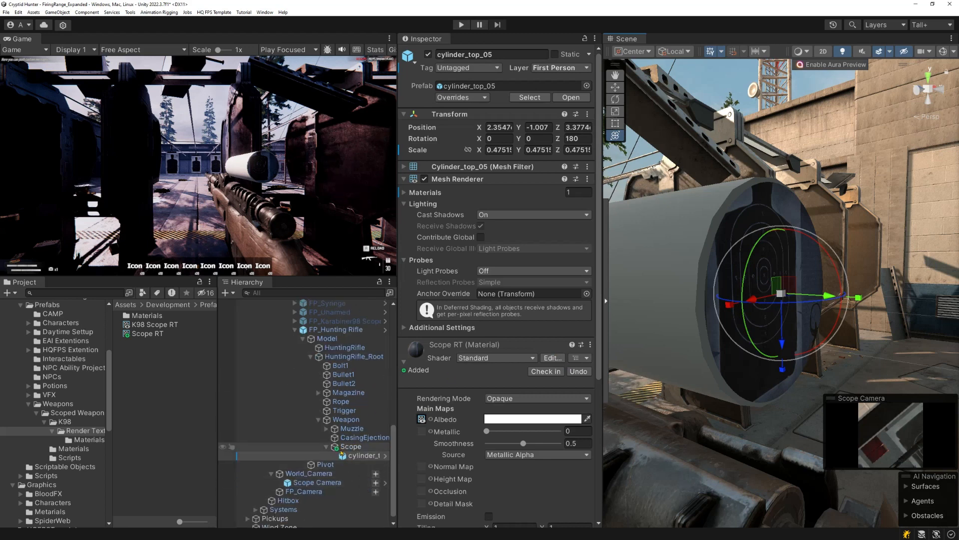
pyautogui.rightClick(356, 456)
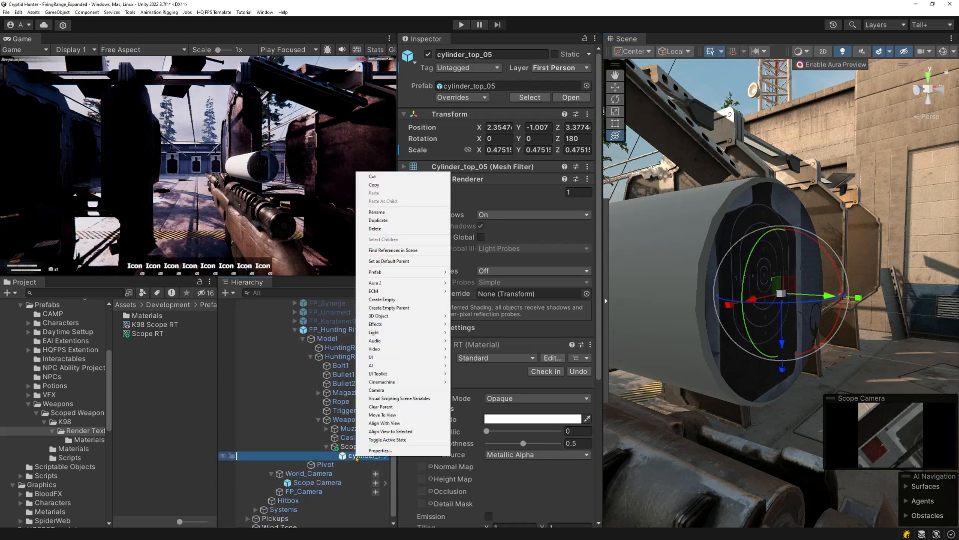
pyautogui.click(365, 458)
pyautogui.click(359, 448)
pyautogui.rightClick(358, 457)
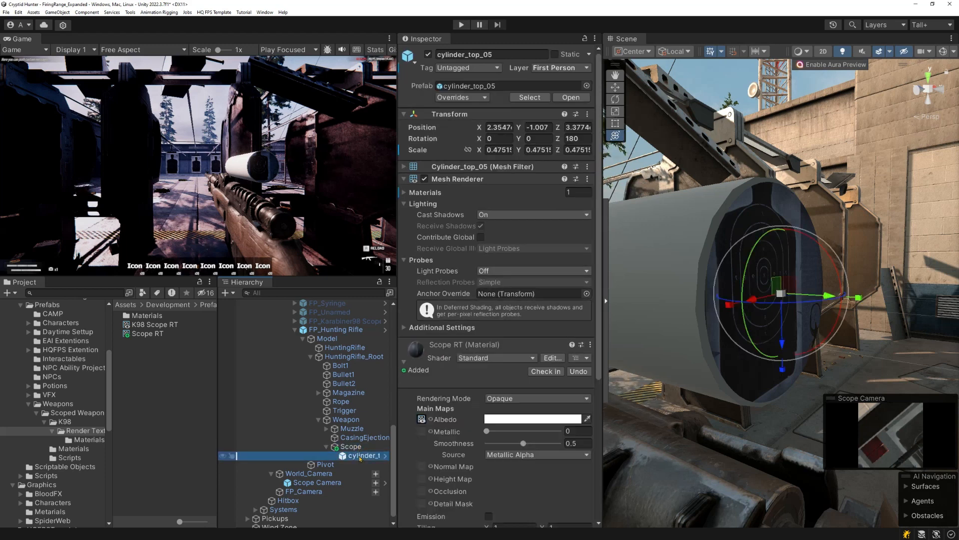
pyautogui.moveTo(409, 316)
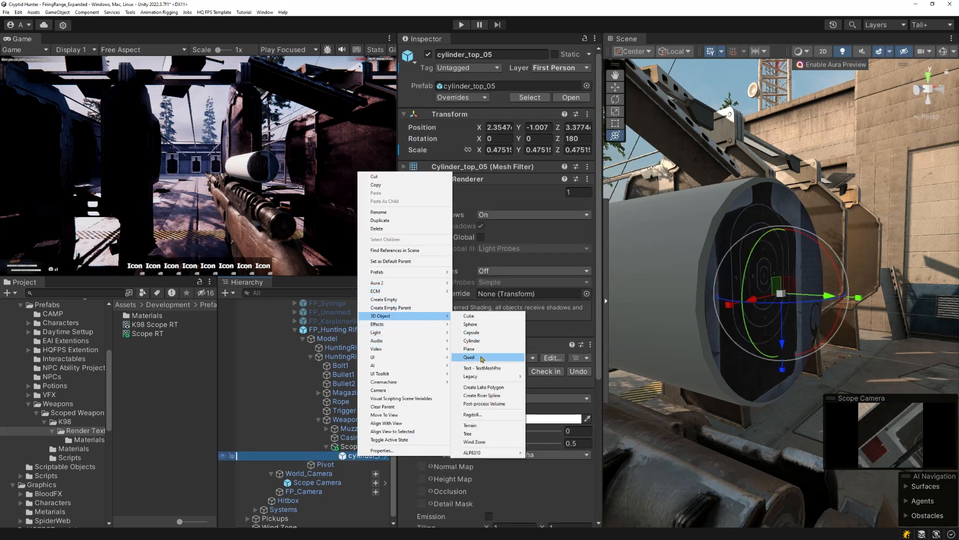
pyautogui.click(470, 357)
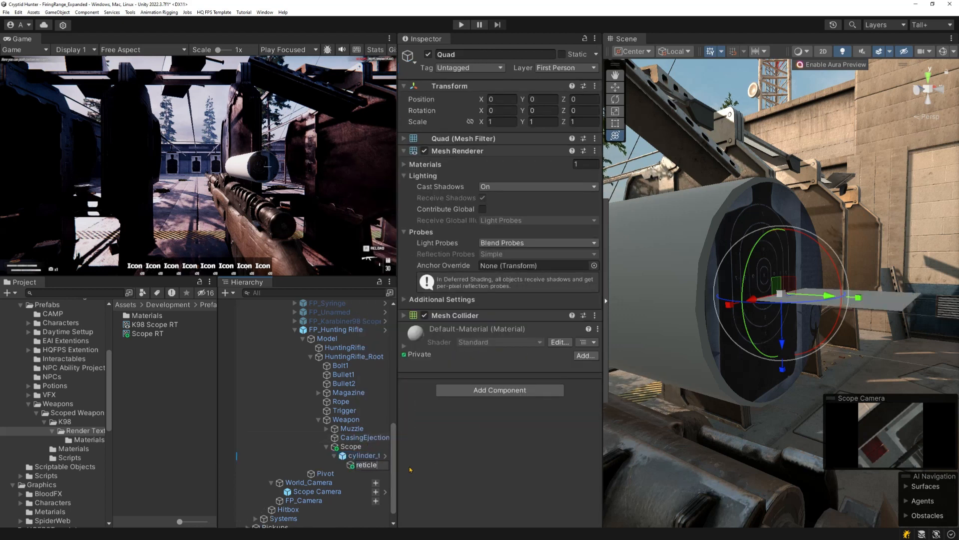
pyautogui.write('reticle')
pyautogui.press('Return')
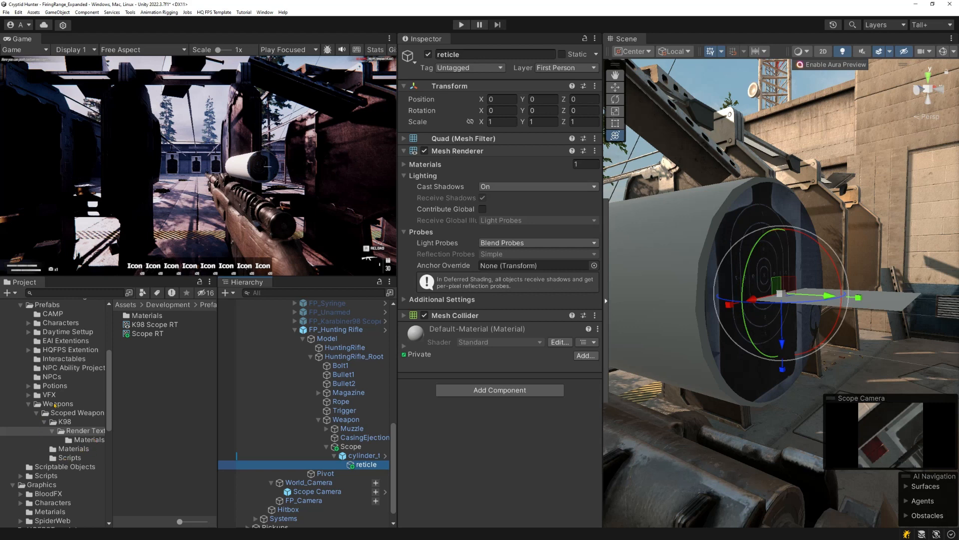
# Search the project for crosshair assets and apply the Single Division Crosshair material to the reticle
pyautogui.click(88, 292)
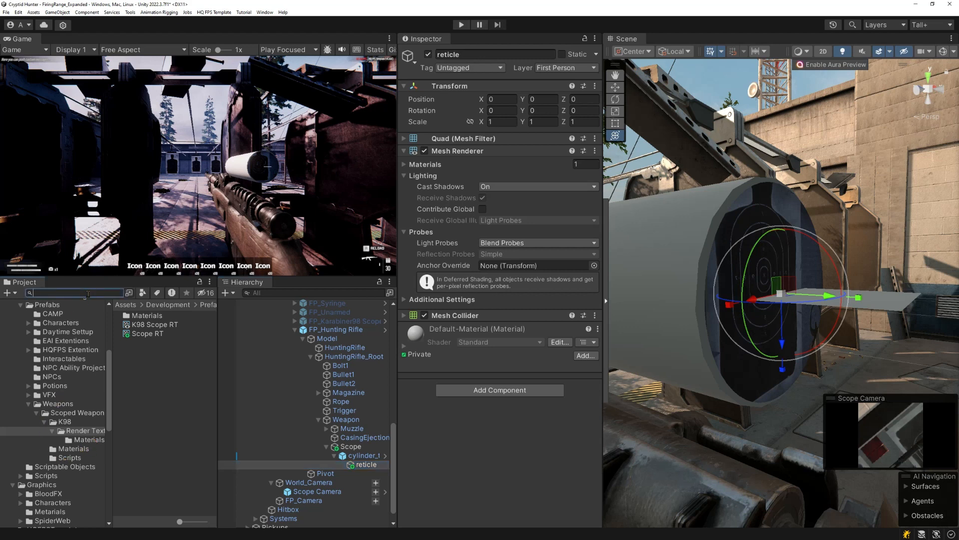
pyautogui.write('crosshair')
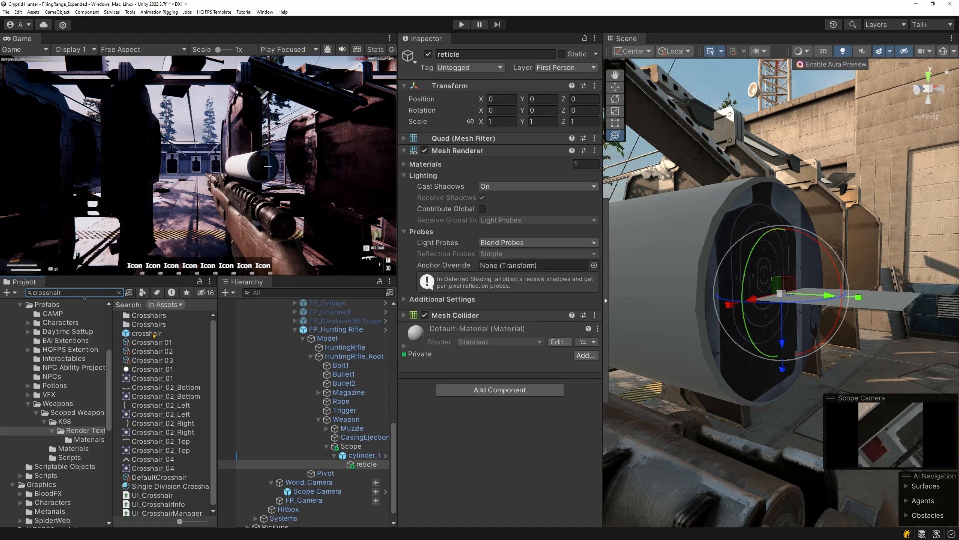
pyautogui.moveTo(151, 487); pyautogui.dragTo(366, 464)
pyautogui.click(404, 346)
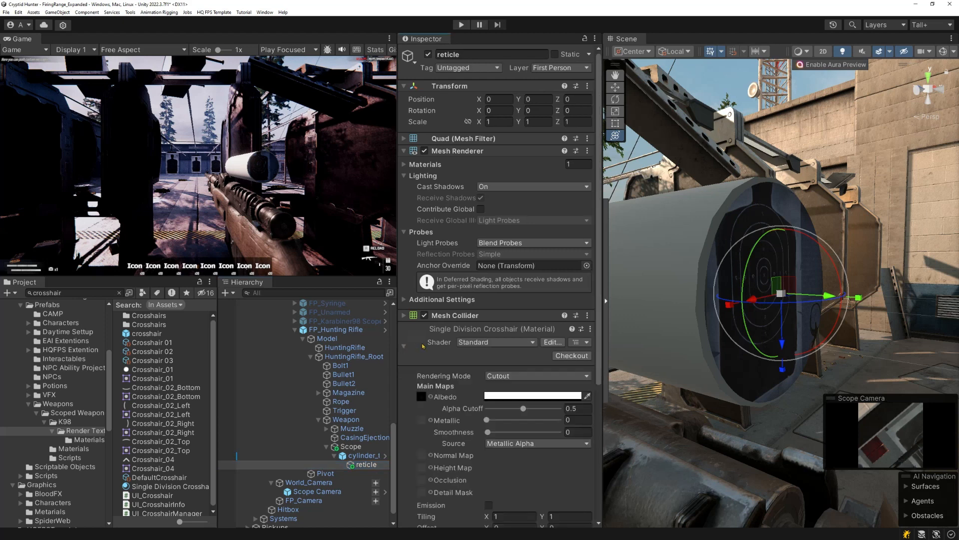
# Inspect the h-58_hi-res2 texture used as the crosshair material's albedo, and reselect the reticle
pyautogui.click(422, 400)
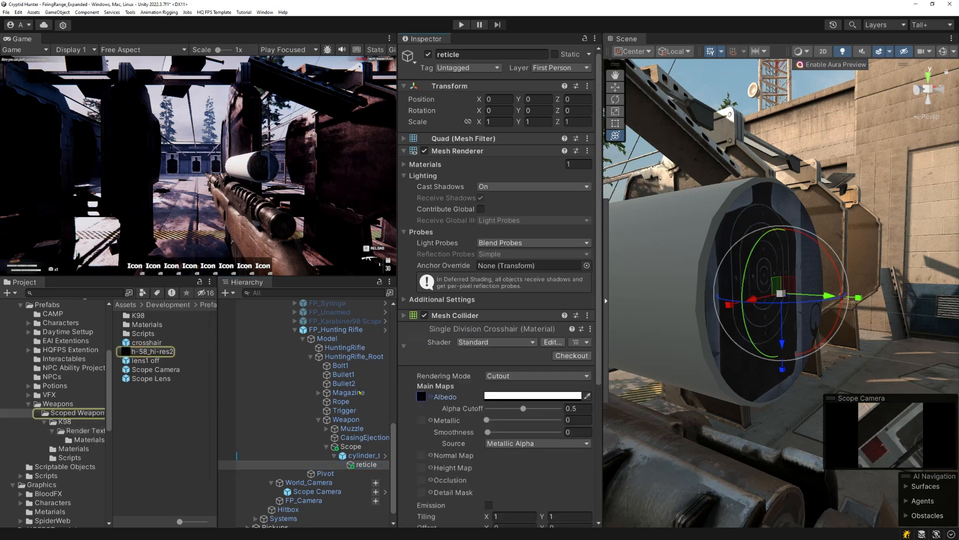
pyautogui.click(154, 351)
pyautogui.click(511, 444)
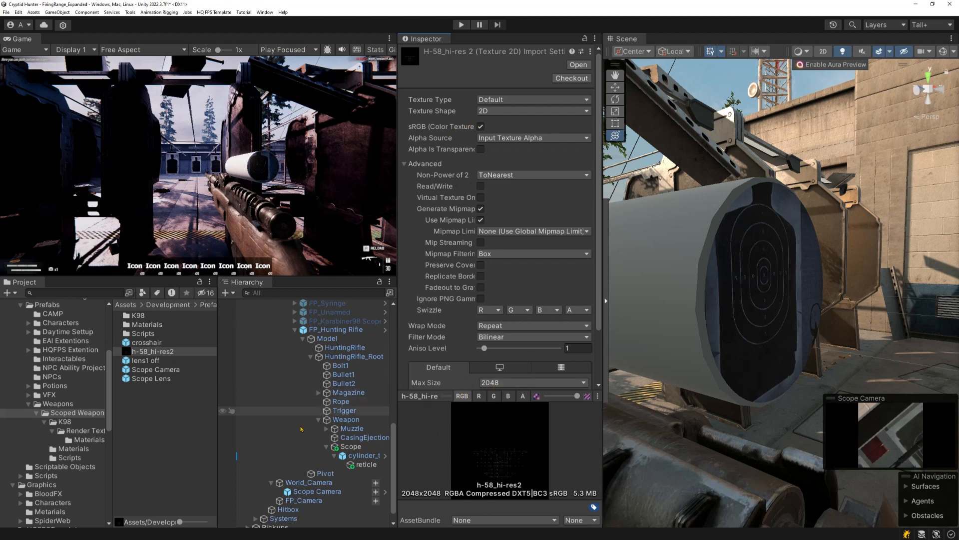
pyautogui.click(366, 464)
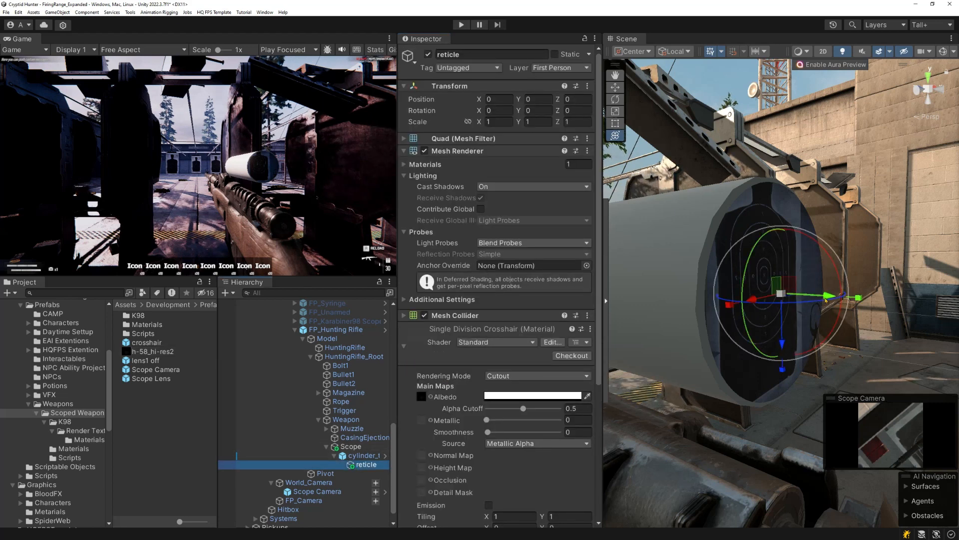
# Move the reticle away from the scope lens to a position of about X 1.345, Y 0.012
pyautogui.moveTo(826, 299)
pyautogui.mouseDown()
pyautogui.moveTo(856, 302)
pyautogui.moveTo(829, 300)
pyautogui.mouseUp()
pyautogui.moveTo(804, 317)
pyautogui.mouseDown(button='right')
pyautogui.moveTo(812, 319)
pyautogui.moveTo(802, 319)
pyautogui.mouseUp(button='right')
pyautogui.moveTo(762, 300); pyautogui.dragTo(597, 336)
pyautogui.press('a')
pyautogui.moveTo(740, 347); pyautogui.dragTo(808, 336, button='right')
pyautogui.press('s')
pyautogui.moveTo(808, 336); pyautogui.dragTo(791, 379, button='middle')
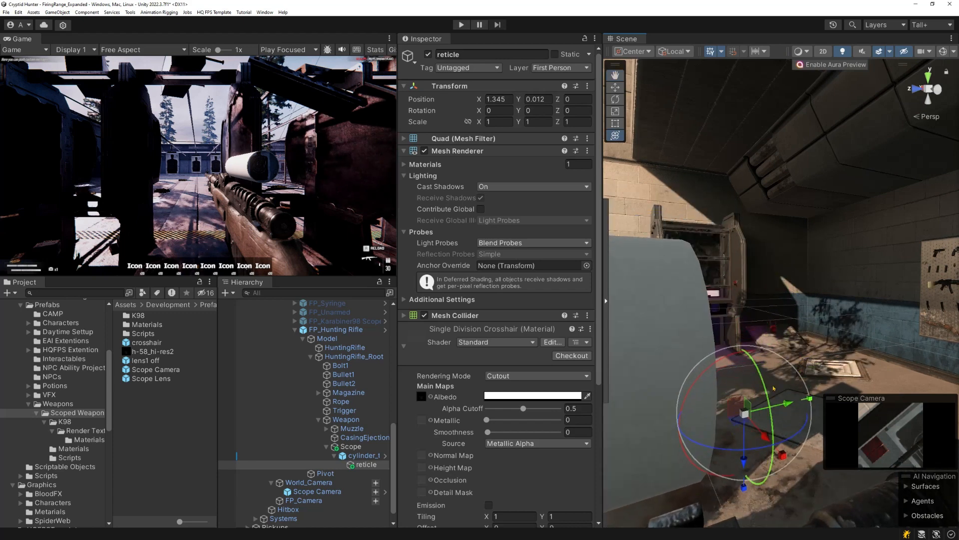
# Rotate the reticle to about 176 degrees on X, and undo the trial scaling and free rotation
pyautogui.moveTo(712, 367); pyautogui.dragTo(724, 365)
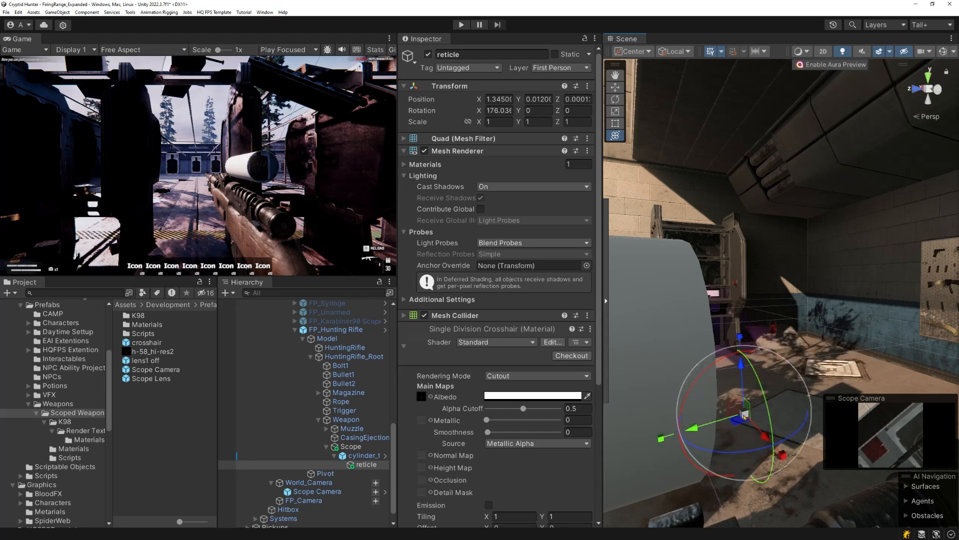
pyautogui.press('r')
pyautogui.moveTo(744, 414); pyautogui.dragTo(768, 412)
pyautogui.hotkey('ctrl', 'z')
pyautogui.press('e')
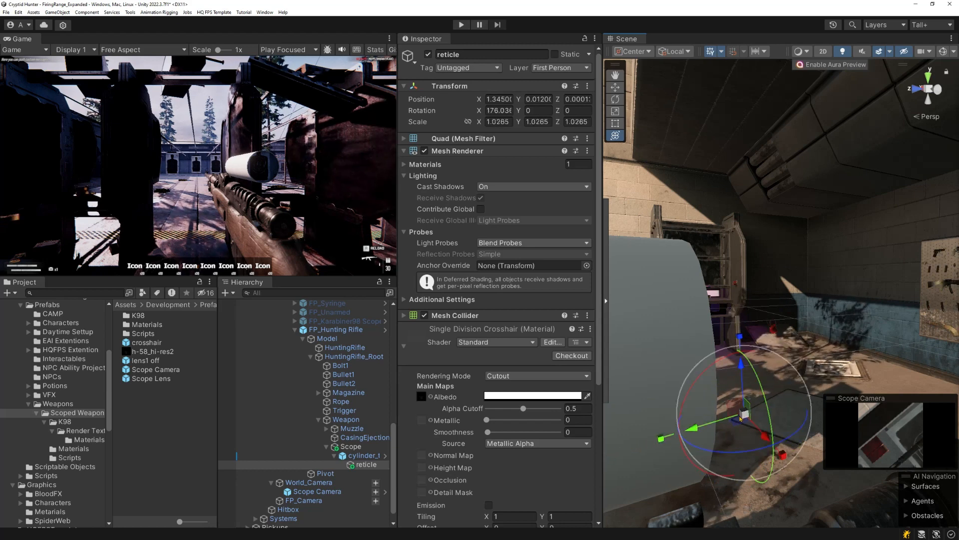
pyautogui.moveTo(698, 381); pyautogui.dragTo(769, 434)
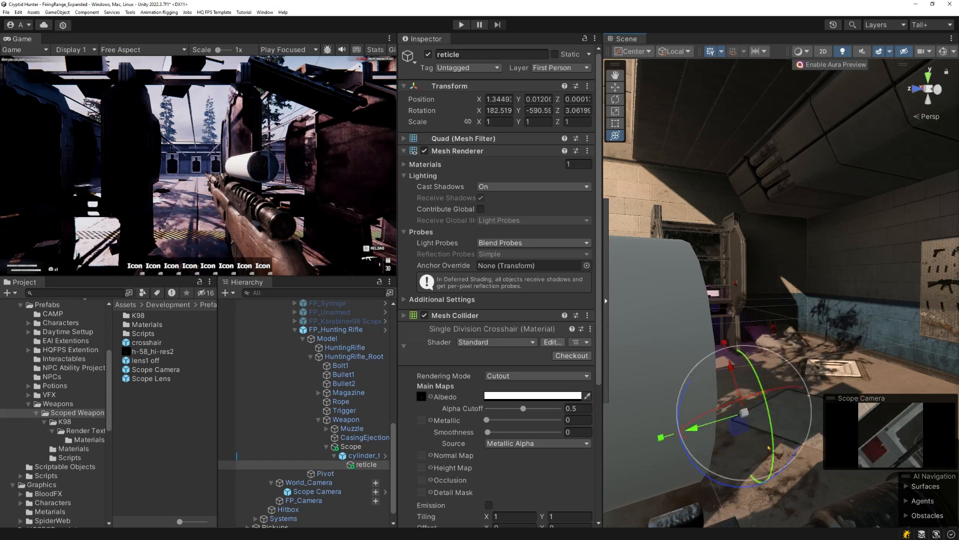
pyautogui.hotkey('ctrl', 'z')
pyautogui.moveTo(769, 430); pyautogui.dragTo(602, 415, button='right')
pyautogui.press('f')
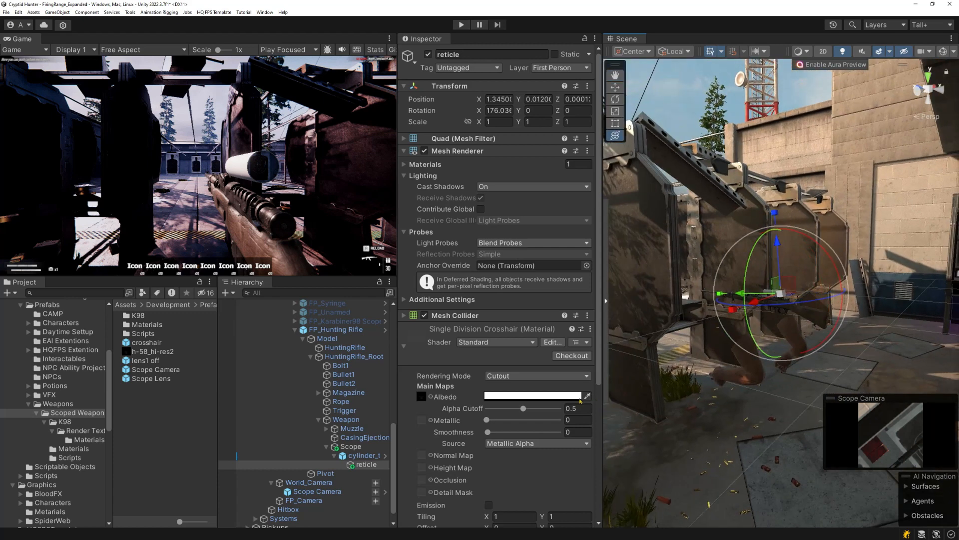
# Check the rendering mode options and albedo colour of the Single Division Crosshair material
pyautogui.click(485, 395)
pyautogui.click(494, 354)
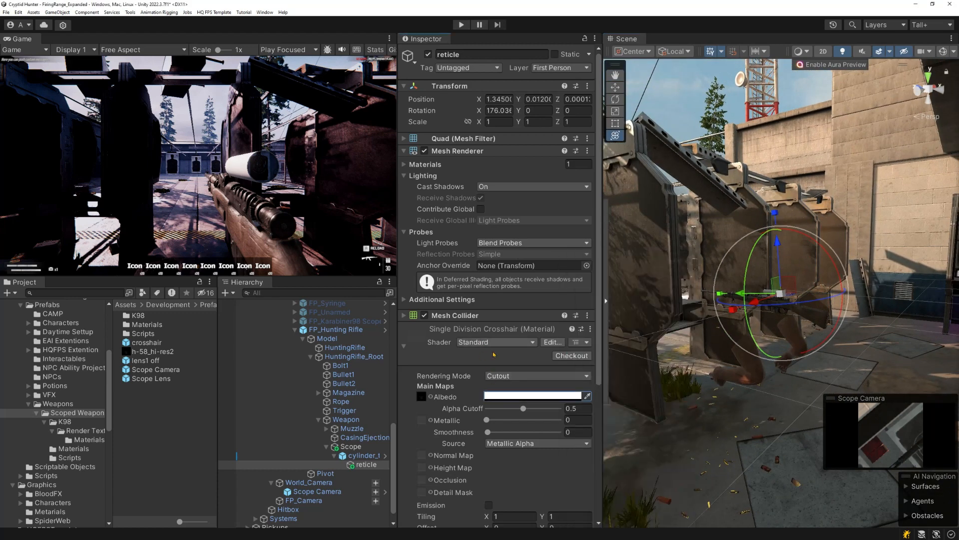
pyautogui.click(500, 381)
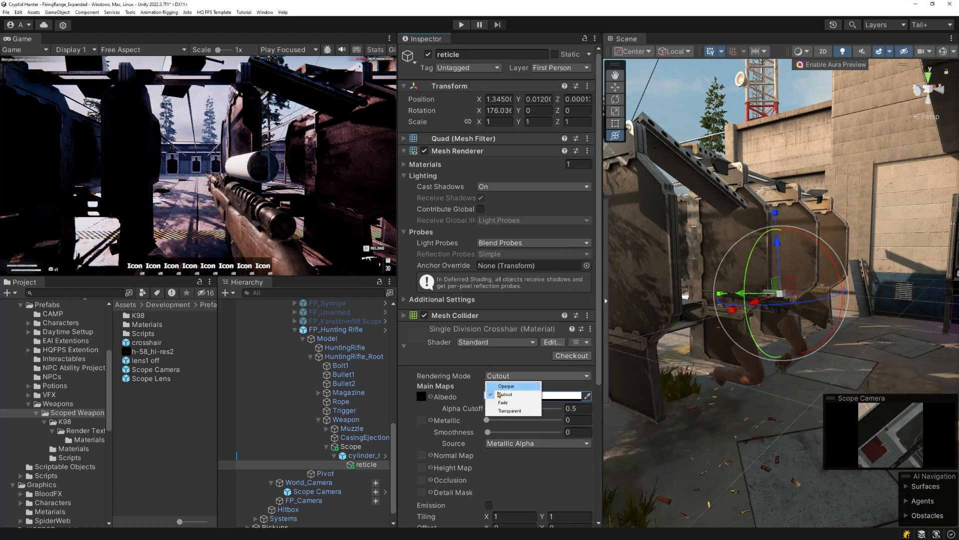
pyautogui.click(550, 392)
pyautogui.click(535, 395)
pyautogui.moveTo(560, 481); pyautogui.dragTo(619, 481)
pyautogui.click(640, 257)
# Try adjusting the reticle's placement at the end of the scope and undo the change
pyautogui.scroll(5, 742, 286)
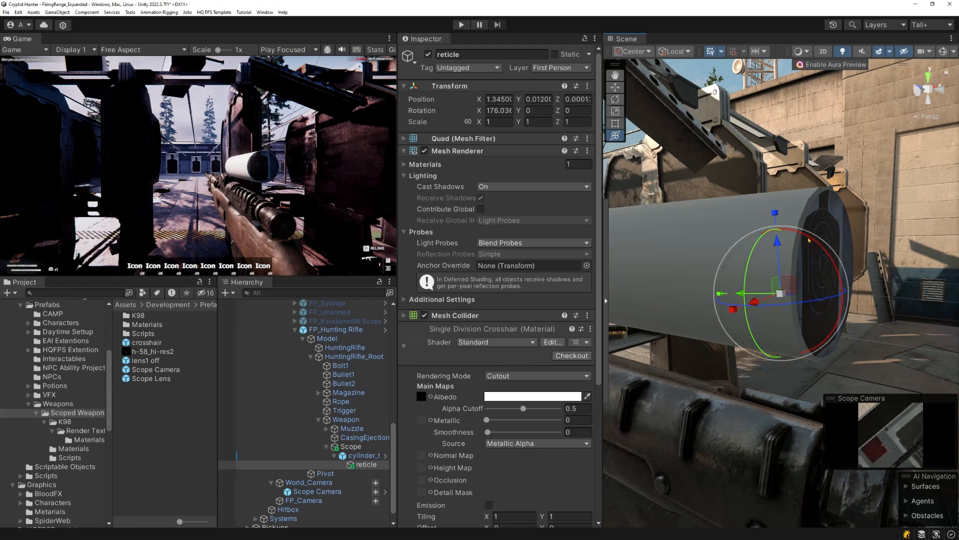
pyautogui.moveTo(750, 272); pyautogui.dragTo(828, 287)
pyautogui.hotkey('ctrl', 'z')
pyautogui.hotkey('ctrl', 'z')
pyautogui.moveTo(833, 276); pyautogui.dragTo(897, 109)
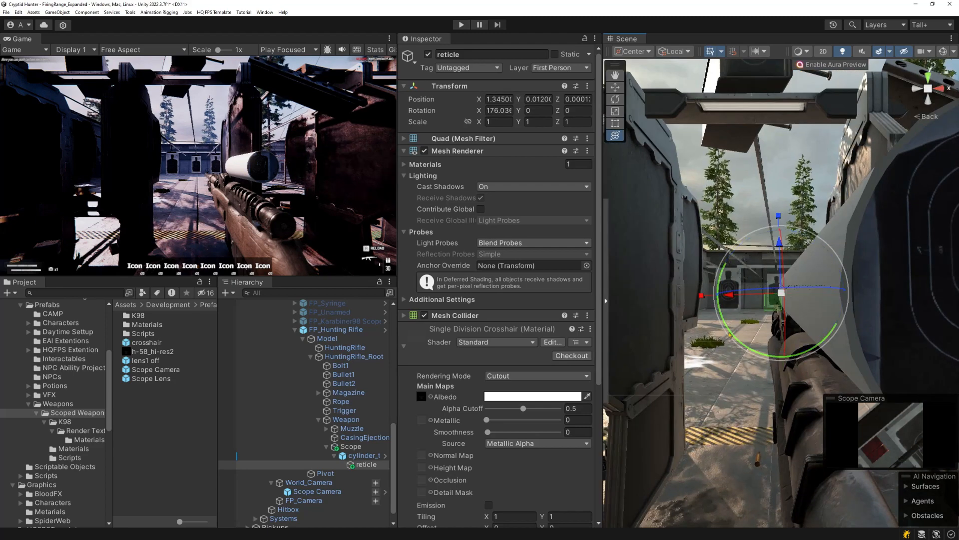
# Reset the reticle's position to 0 on all axes and its X rotation to 0
pyautogui.moveTo(782, 255); pyautogui.dragTo(782, 309)
pyautogui.click(496, 97)
pyautogui.write('0')
pyautogui.press('Tab')
pyautogui.write('0')
pyautogui.press('Tab')
pyautogui.write('0')
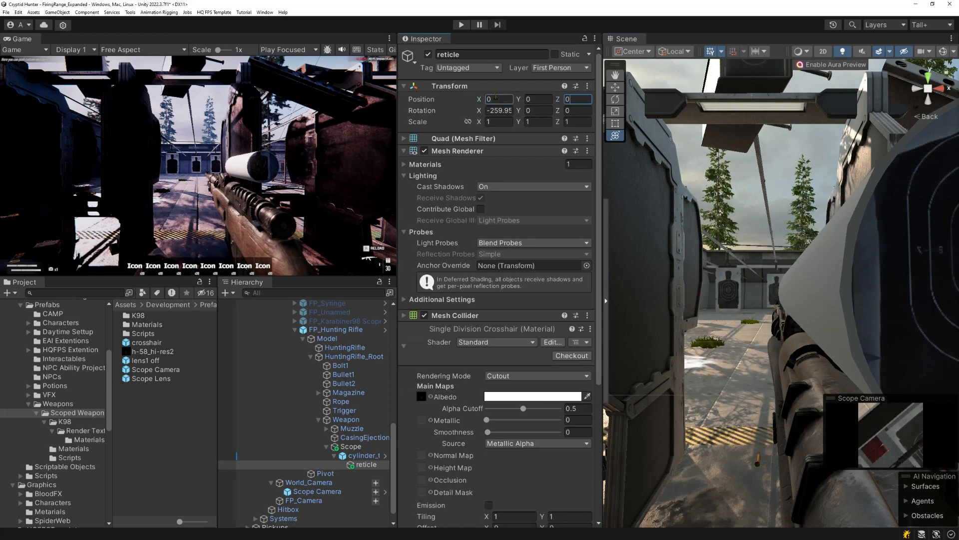
pyautogui.click(917, 88)
pyautogui.click(494, 111)
pyautogui.write('0')
# Turn the reticle upright against the lens by setting its rotation to X 90 and Z 180
pyautogui.moveTo(782, 233); pyautogui.dragTo(819, 320)
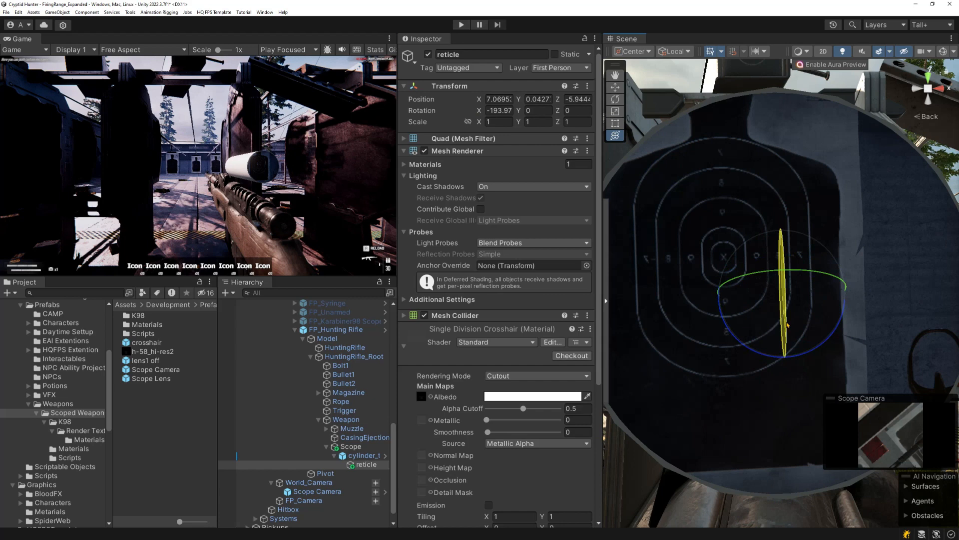
pyautogui.moveTo(787, 325); pyautogui.dragTo(788, 357)
pyautogui.click(497, 110)
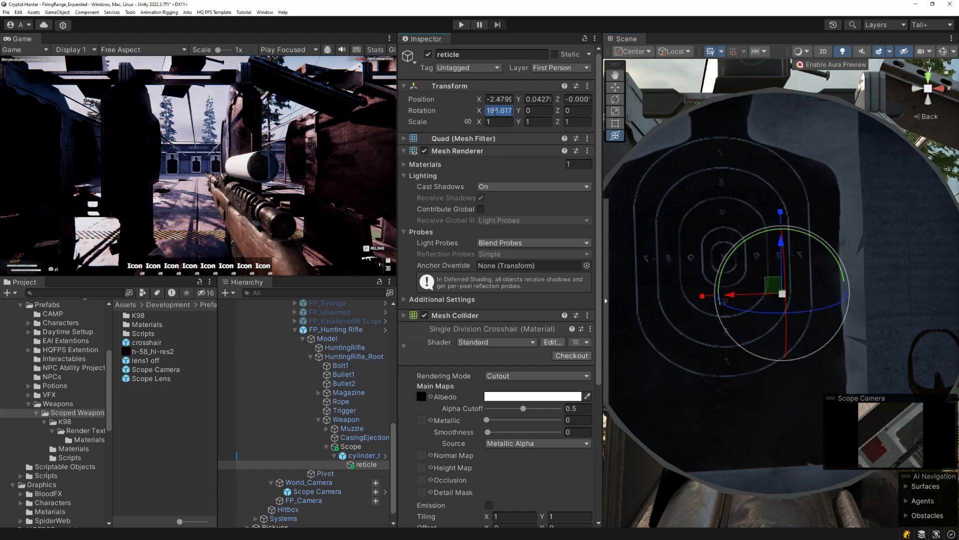
pyautogui.write('90')
pyautogui.moveTo(732, 296); pyautogui.dragTo(842, 296)
pyautogui.click(497, 111)
pyautogui.click(567, 110)
pyautogui.write('180')
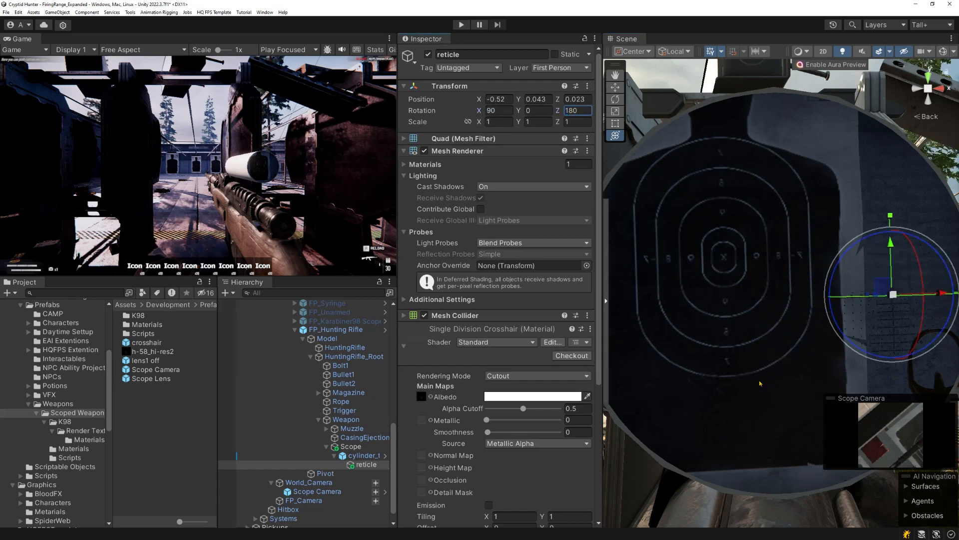
# Position the reticle over the lens at about X 2.478, Y 2.621 and enlarge it uniformly to a scale of about 3.381
pyautogui.click(496, 99)
pyautogui.write('0')
pyautogui.press('Tab')
pyautogui.write('0')
pyautogui.press('Tab')
pyautogui.moveTo(781, 296); pyautogui.dragTo(919, 294)
pyautogui.scroll(-2, 799, 297)
pyautogui.moveTo(781, 297)
pyautogui.mouseDown()
pyautogui.moveTo(805, 299)
pyautogui.moveTo(780, 298)
pyautogui.mouseUp()
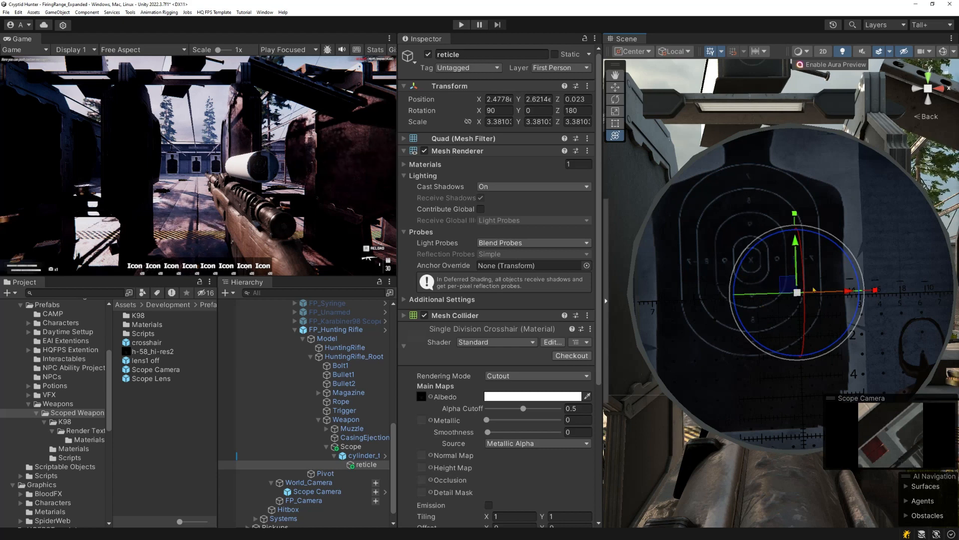
# Check the reticle's placement against the lens from the left and back, and select its parent lens cylinder
pyautogui.click(917, 89)
pyautogui.moveTo(751, 294); pyautogui.dragTo(709, 297, button='middle')
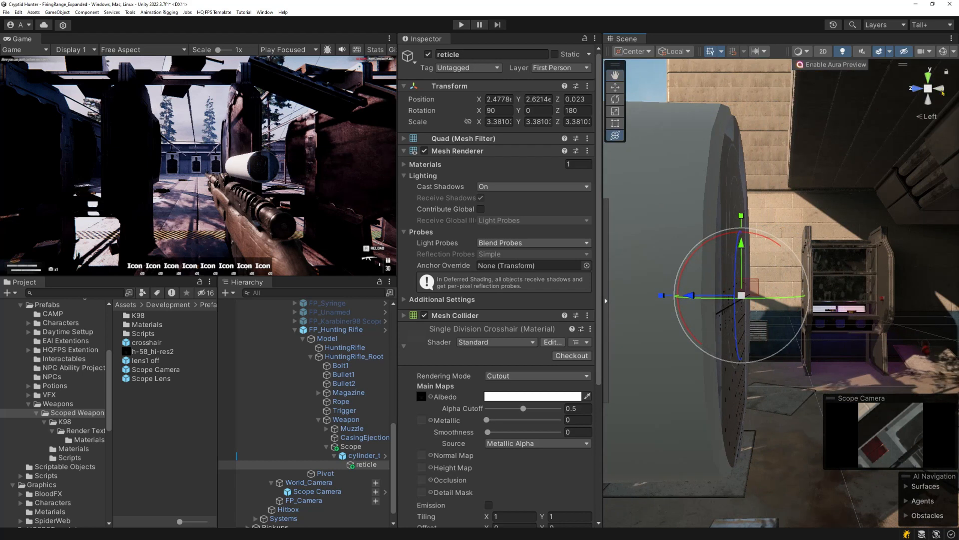
pyautogui.click(914, 89)
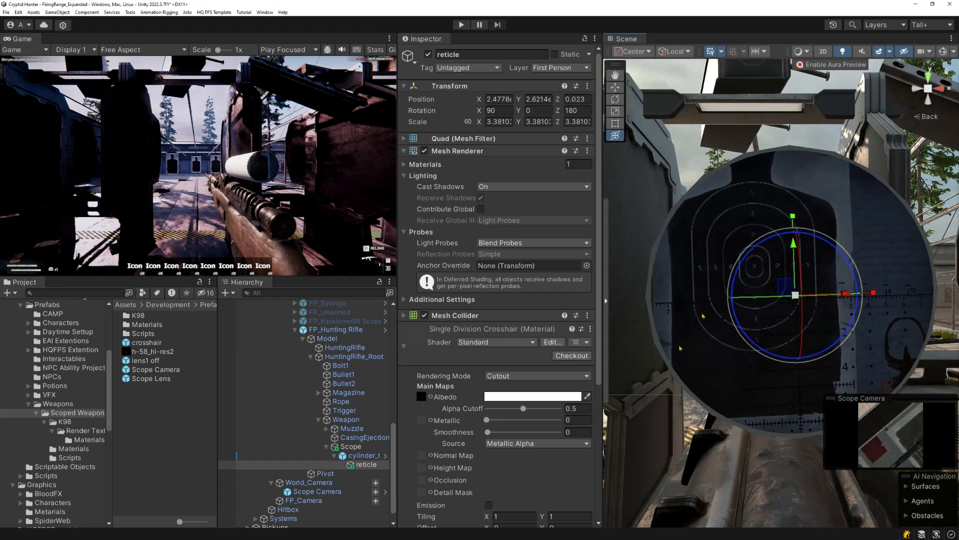
pyautogui.click(371, 457)
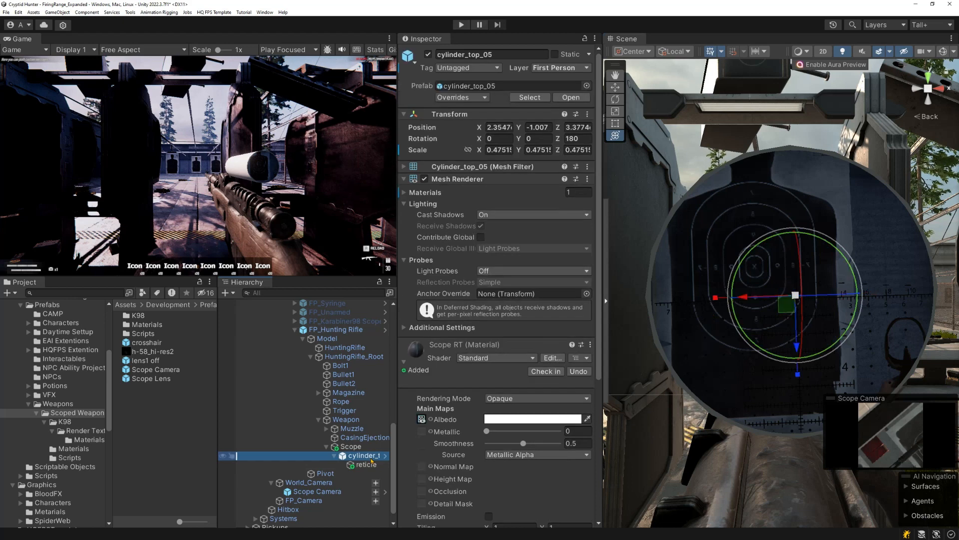
# Duplicate the scope's lens cylinder and delete the reticle from the copy
pyautogui.hotkey('ctrl', 'd')
pyautogui.click(334, 473)
pyautogui.click(365, 483)
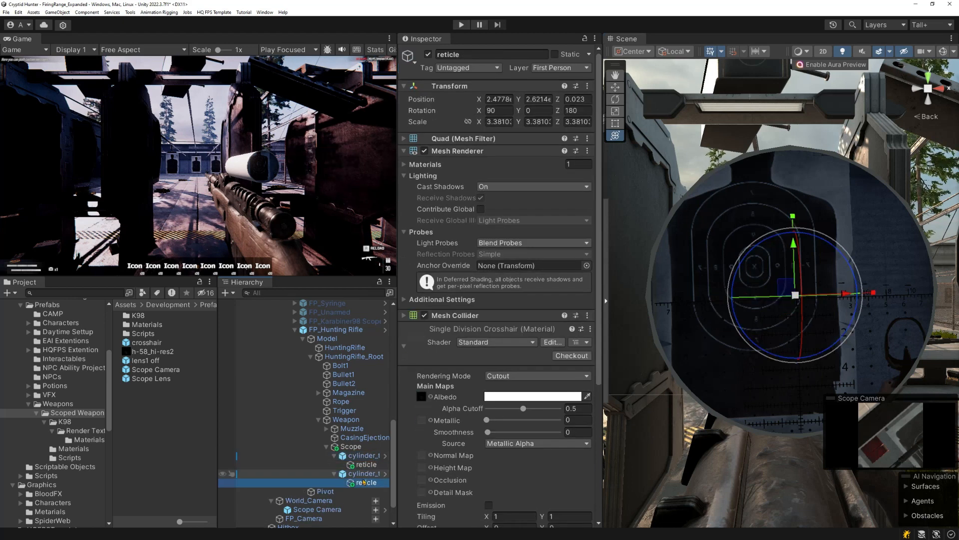
pyautogui.press('Delete')
# Rename the original lens cylinder as "lens view" and its duplicate as "lens off"
pyautogui.click(361, 455)
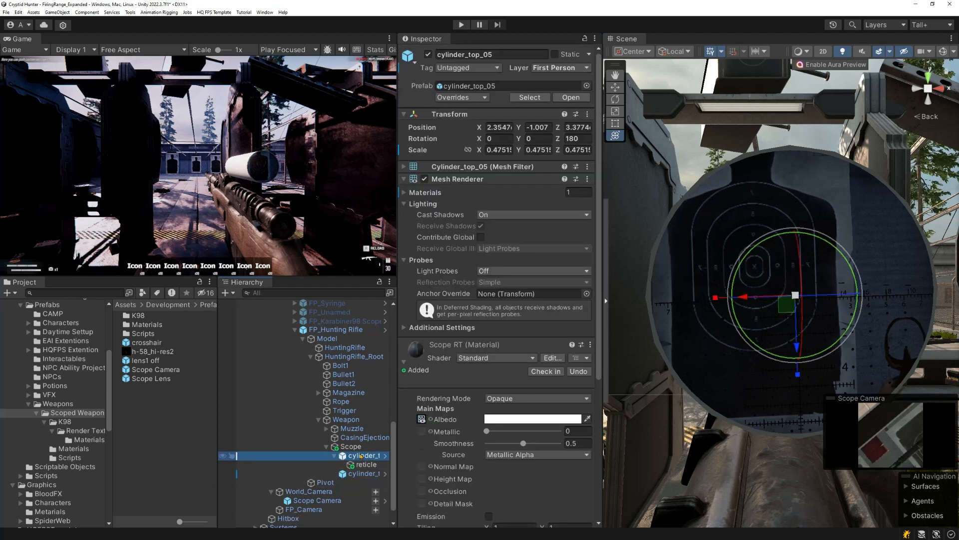
pyautogui.click(361, 456)
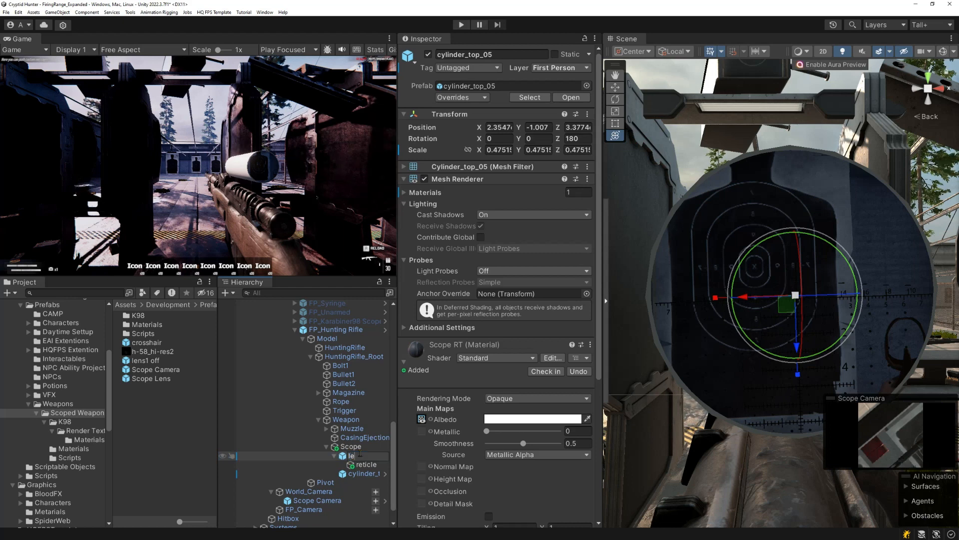
pyautogui.write('lens view')
pyautogui.press('Return')
pyautogui.press('Down')
pyautogui.press('Down')
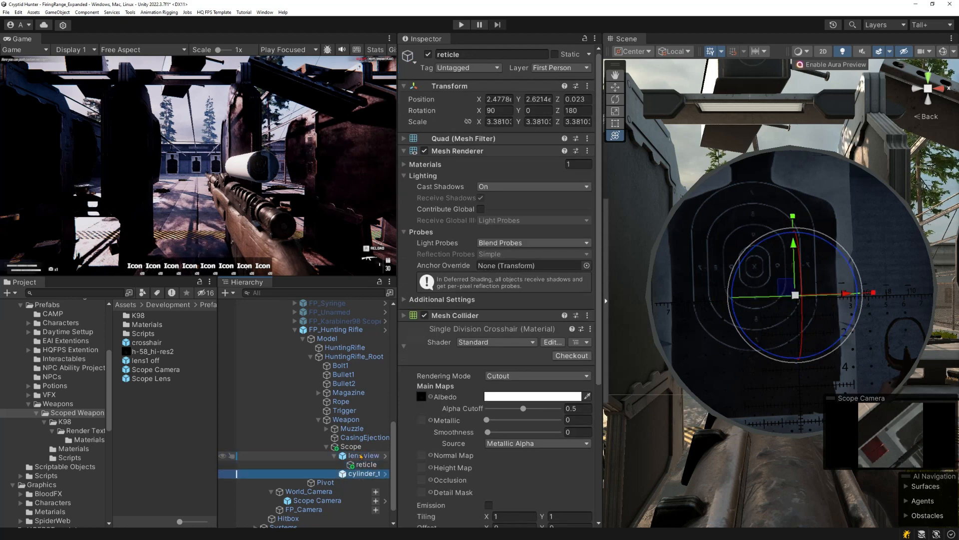
pyautogui.press('F2')
pyautogui.write('lens off')
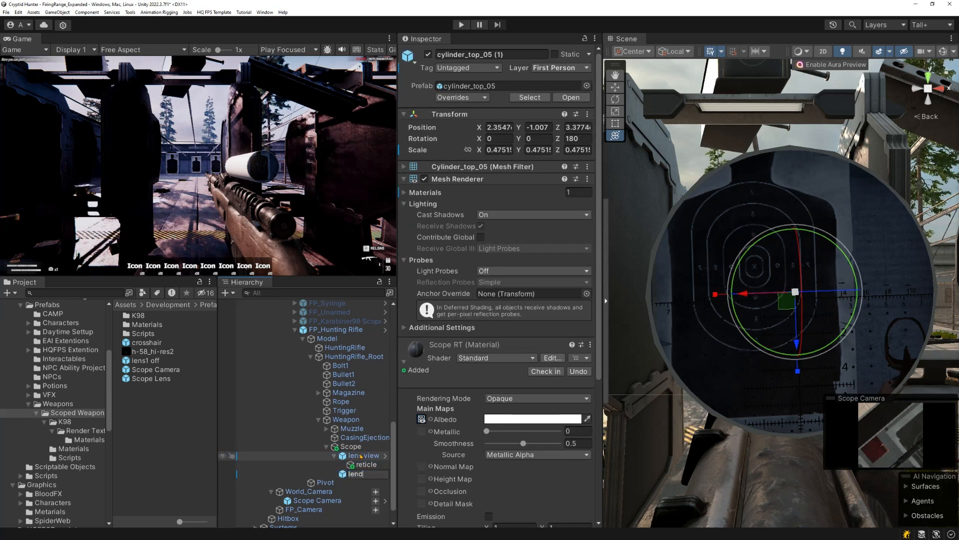
pyautogui.press('Return')
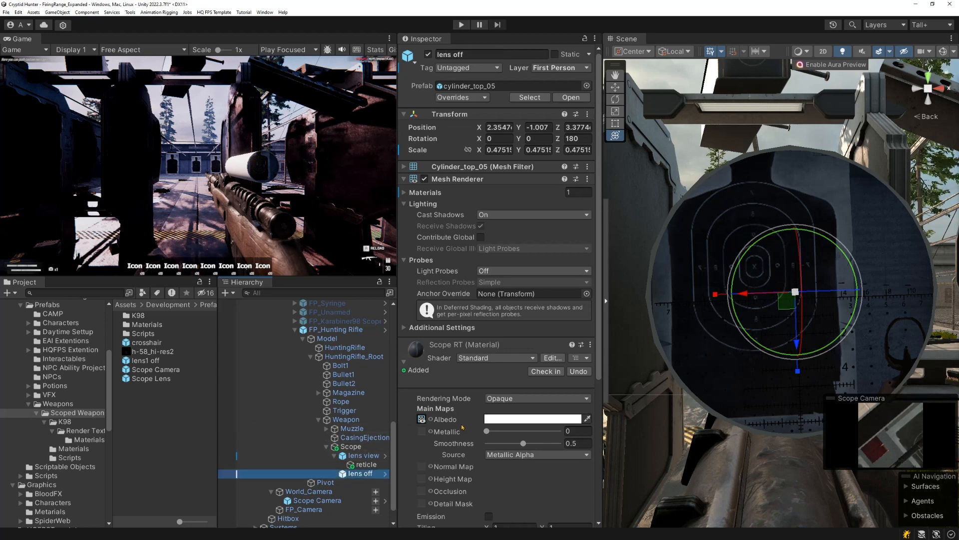
# Create a material named Black in the render texture's Materials folder
pyautogui.click(89, 440)
pyautogui.rightClick(149, 432)
pyautogui.click(203, 225)
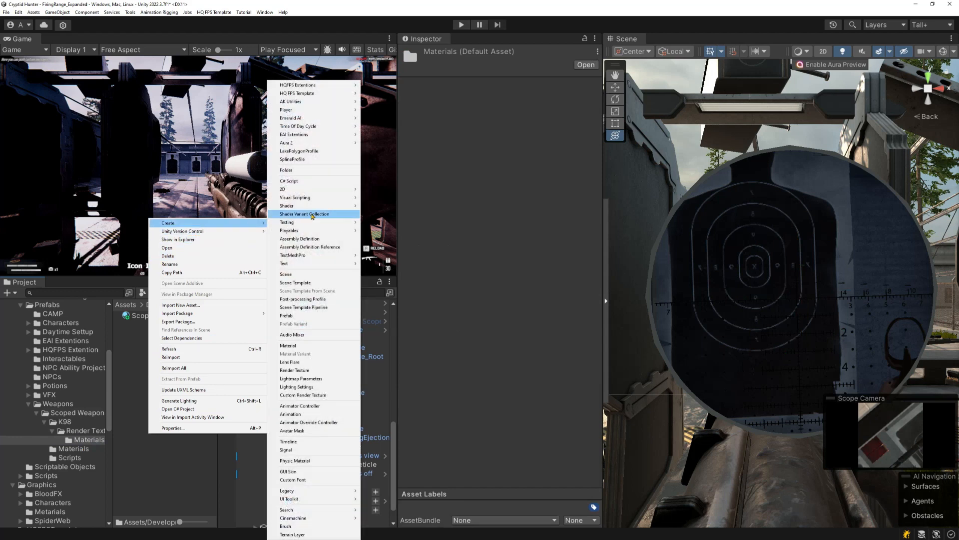
pyautogui.click(306, 346)
pyautogui.write('Blac')
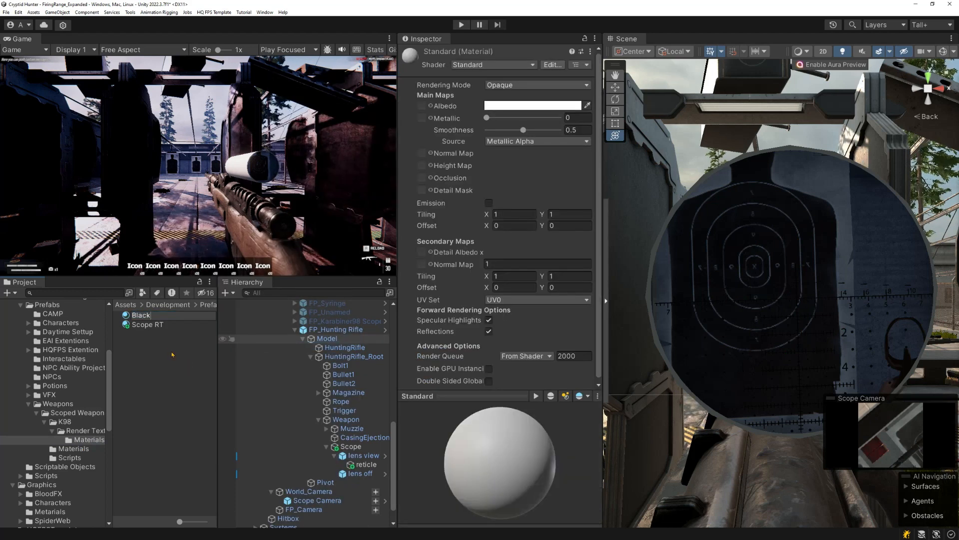
pyautogui.write('k')
pyautogui.press('Return')
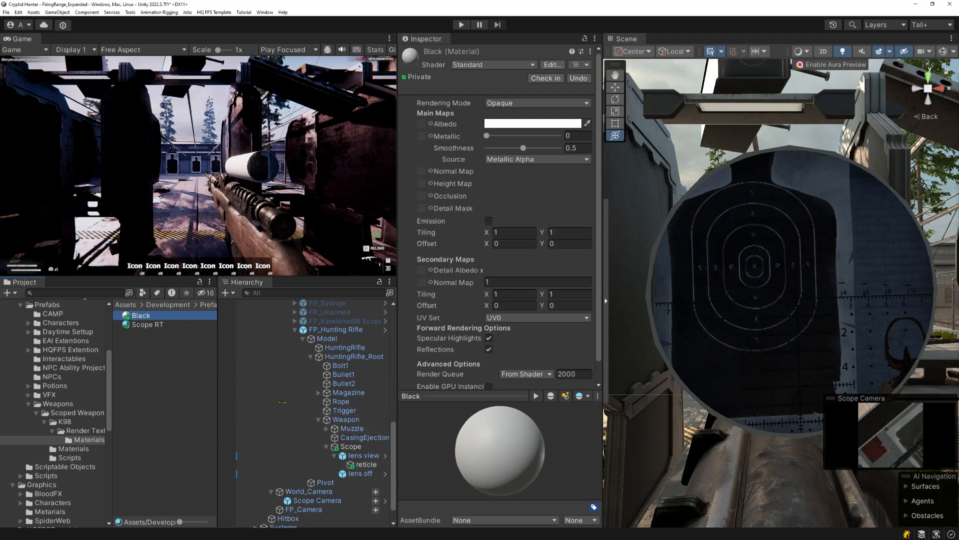
# Apply the Black material to the lens off cylinder and set its rendering mode to Transparent
pyautogui.moveTo(148, 316); pyautogui.dragTo(362, 475)
pyautogui.click(362, 475)
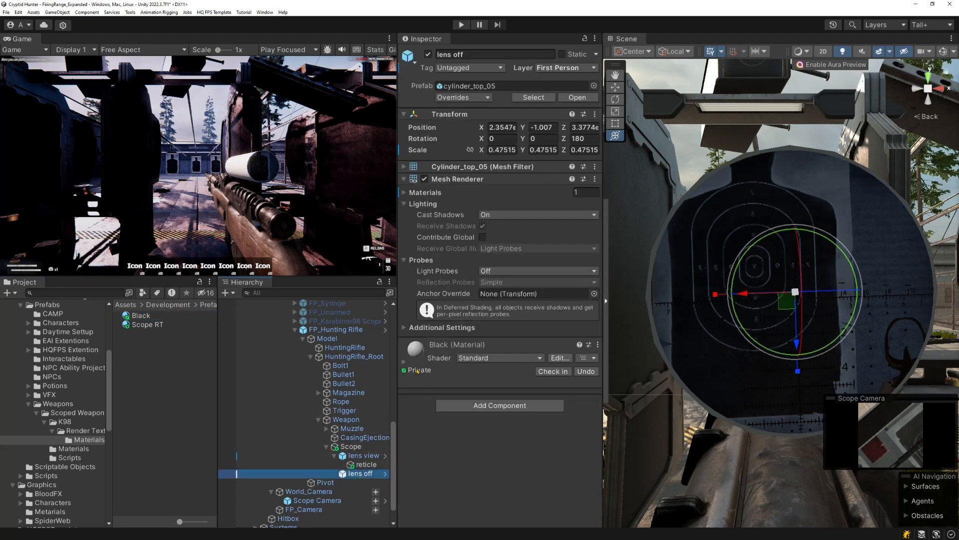
pyautogui.click(404, 361)
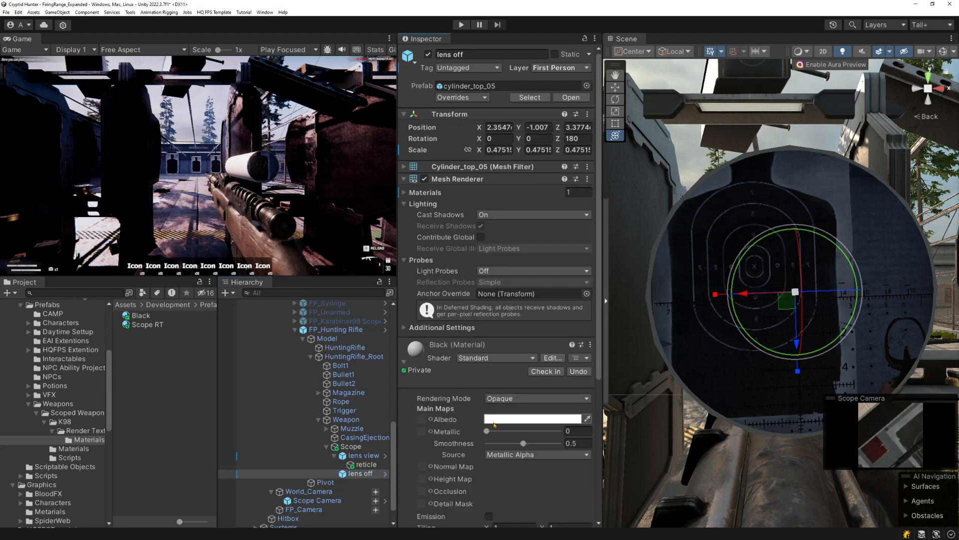
pyautogui.click(500, 398)
pyautogui.click(503, 434)
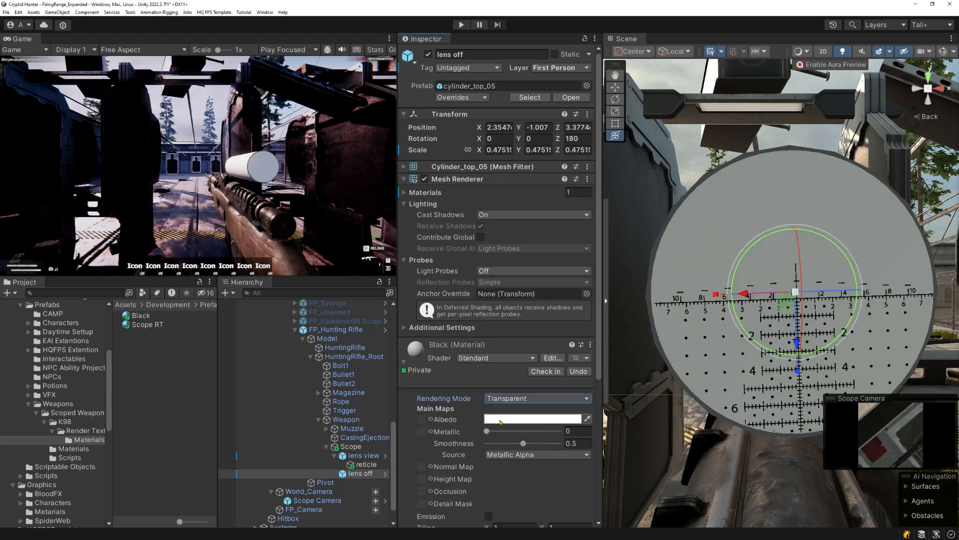
# Set the Black material's albedo colour to pure black, 000000
pyautogui.click(504, 419)
pyautogui.moveTo(549, 372); pyautogui.dragTo(534, 382)
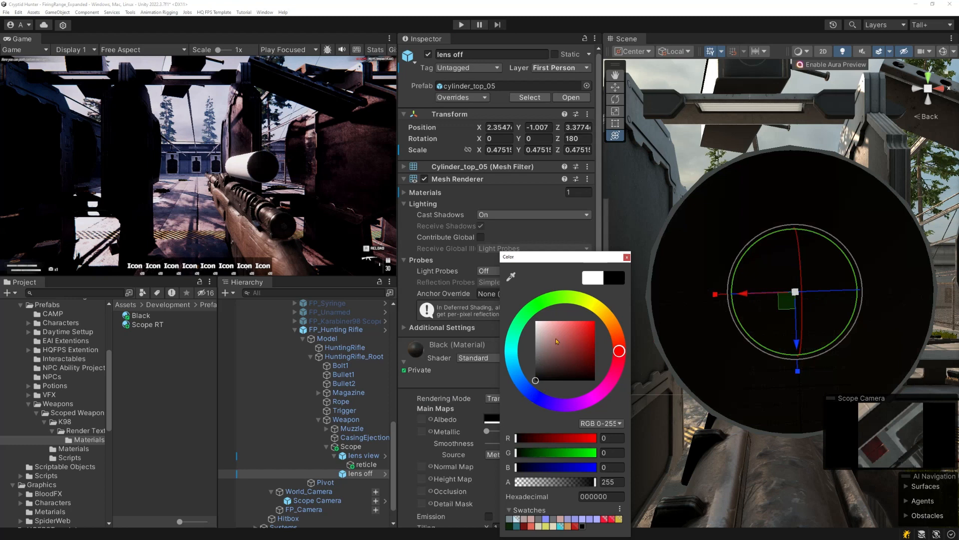
pyautogui.click(627, 257)
# Test the Black material's transparency by lowering the albedo alpha to 0, and restore it to full opacity
pyautogui.click(518, 420)
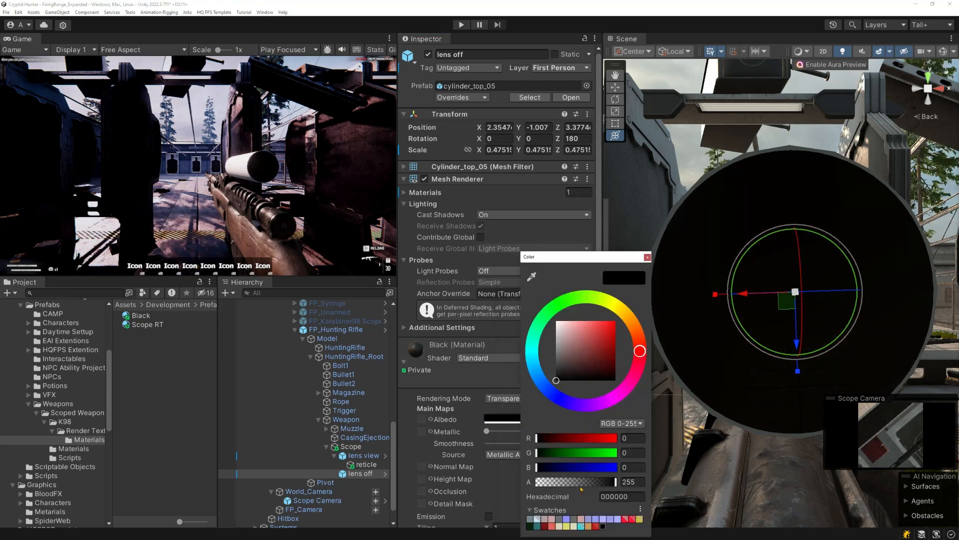
pyautogui.moveTo(581, 488); pyautogui.dragTo(476, 489)
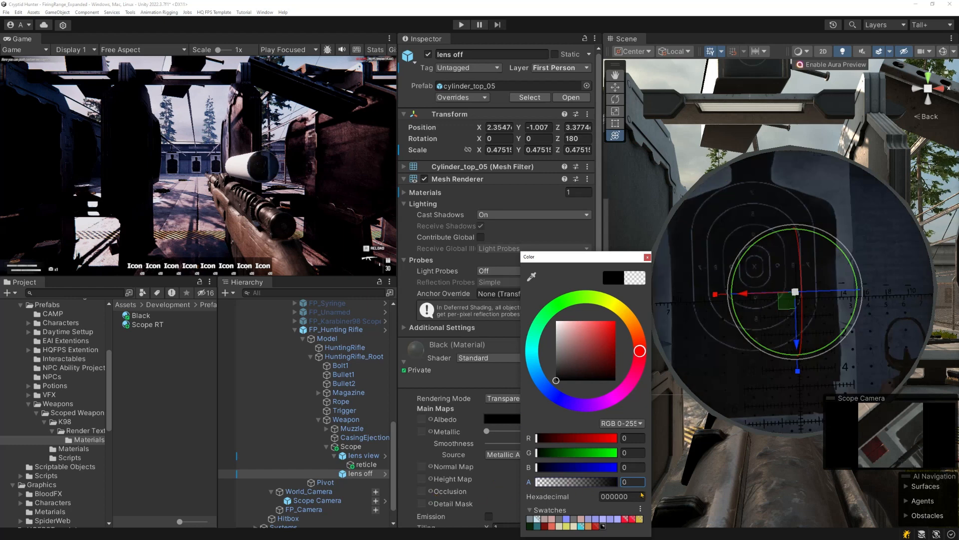
pyautogui.moveTo(642, 493); pyautogui.dragTo(666, 492)
pyautogui.click(648, 258)
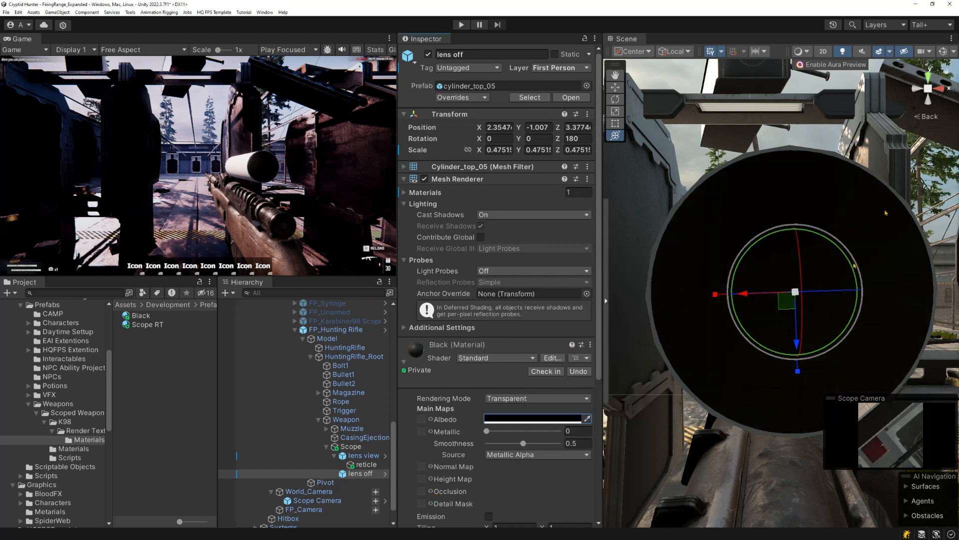
# Move the lens off cylinder slightly outward to Y -1.01 so that it sits in front of the lens view
pyautogui.click(917, 89)
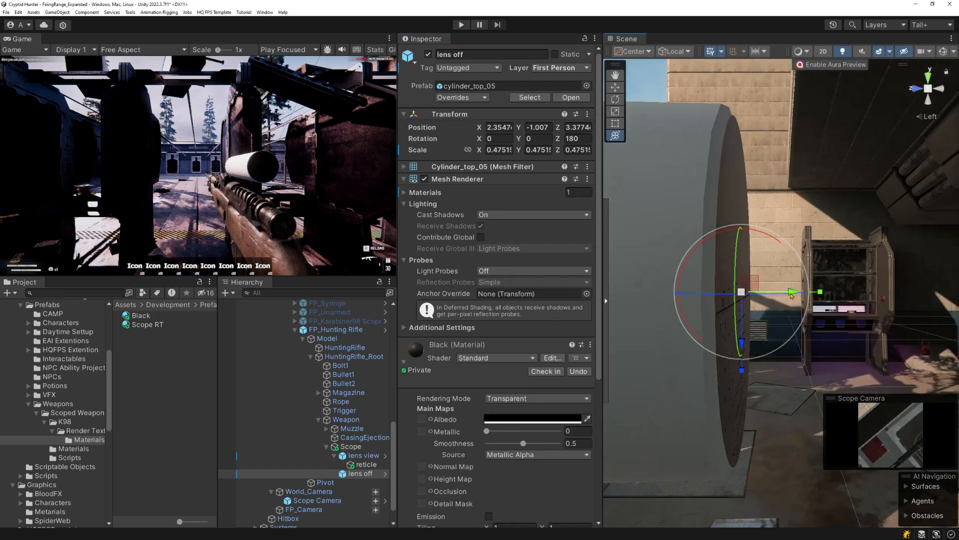
pyautogui.moveTo(791, 294); pyautogui.dragTo(793, 294)
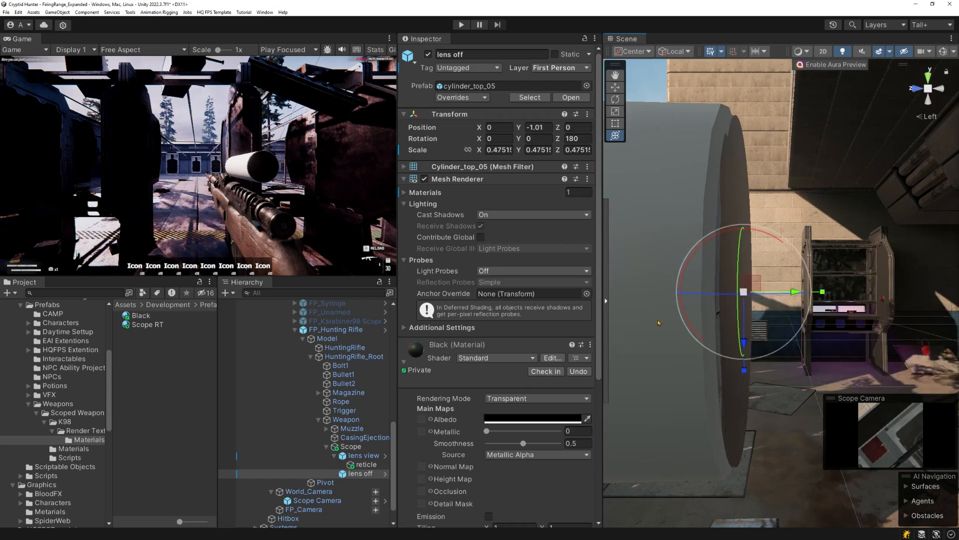
pyautogui.moveTo(659, 320); pyautogui.dragTo(669, 319, button='middle')
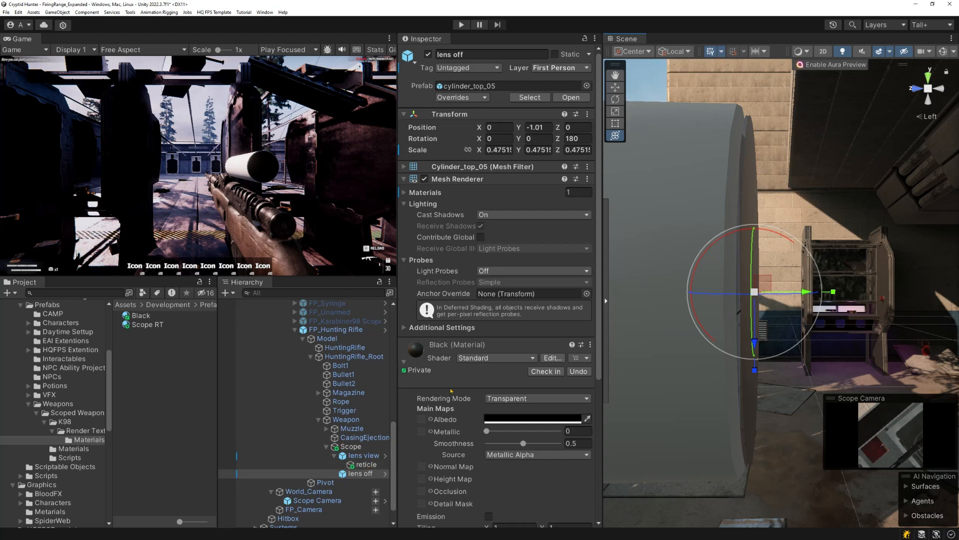
# Add the Scope Aim Handler script to the Scope object
pyautogui.click(364, 456)
pyautogui.click(364, 447)
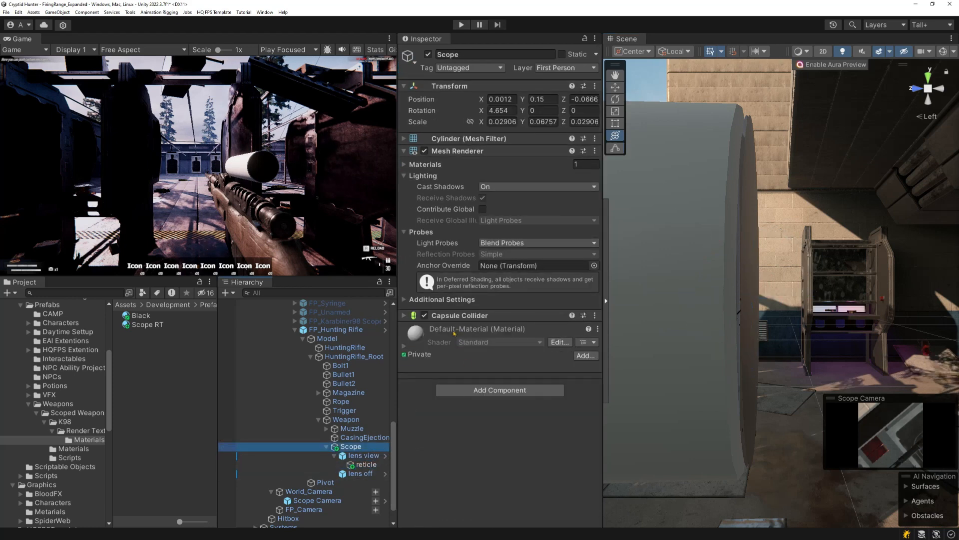
pyautogui.click(469, 394)
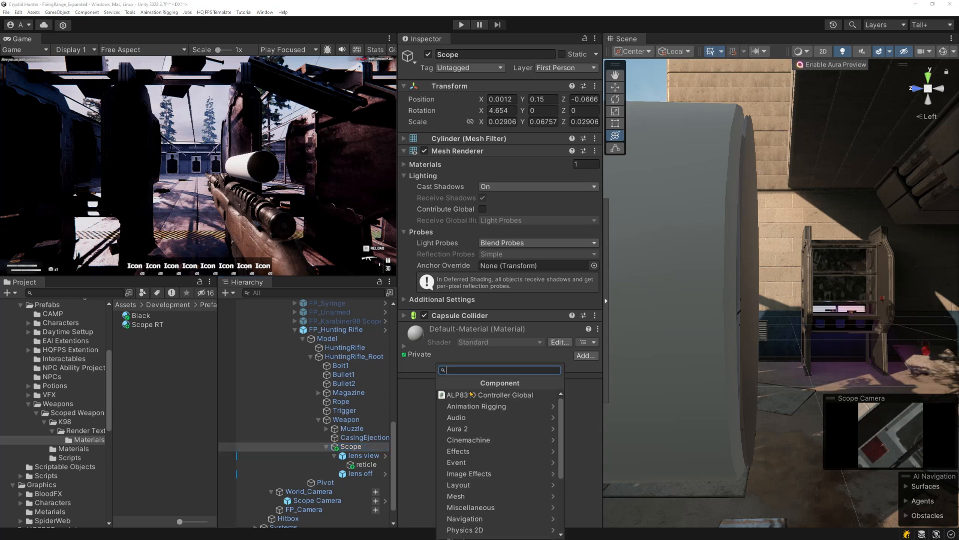
pyautogui.write('scopea')
pyautogui.press('Return')
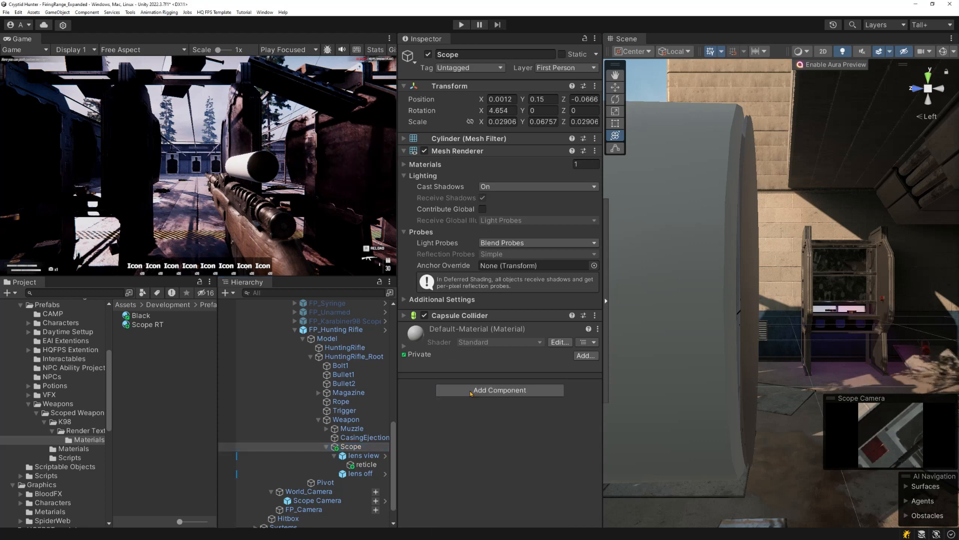
pyautogui.scroll(-3, 470, 393)
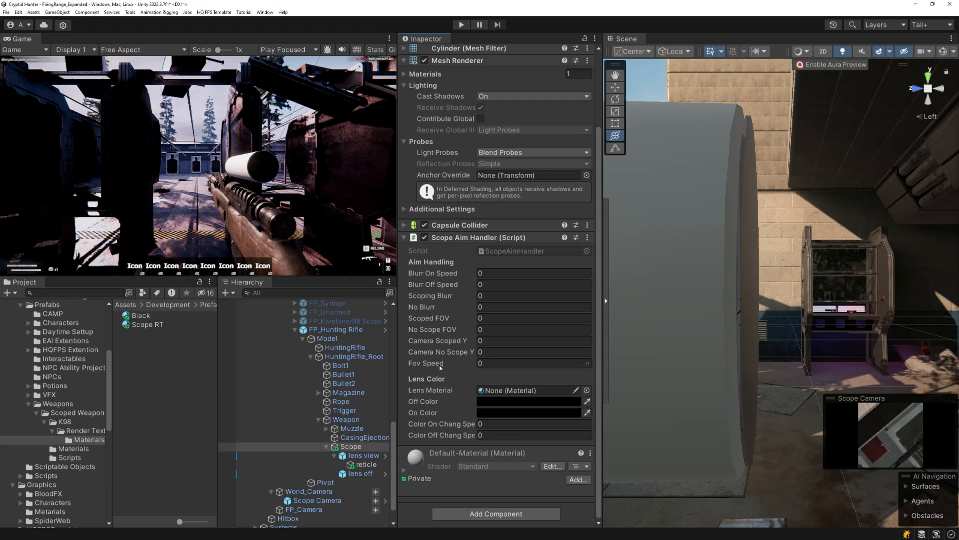
# Lock the inspector on Scope and assign the Black material as the Scope Aim Handler's Lens Material
pyautogui.click(584, 39)
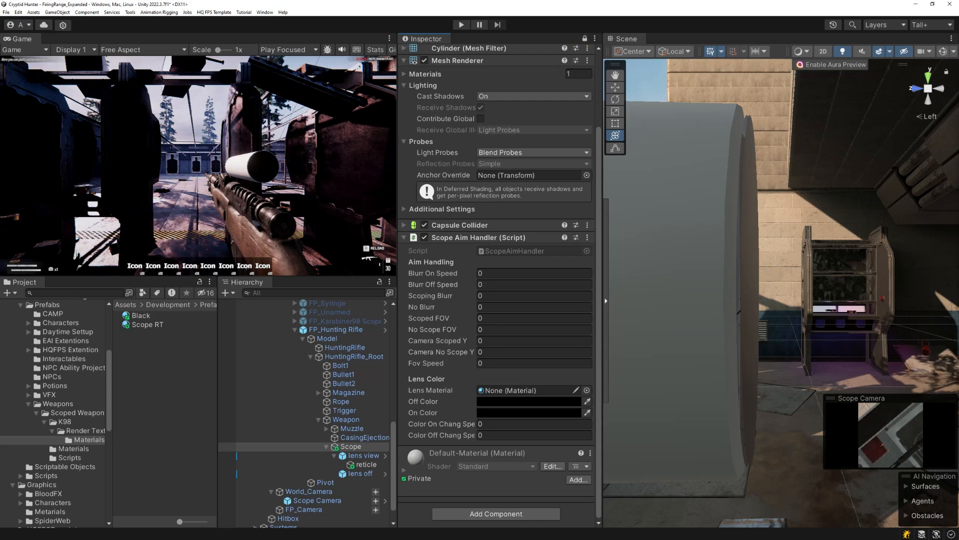
pyautogui.click(345, 321)
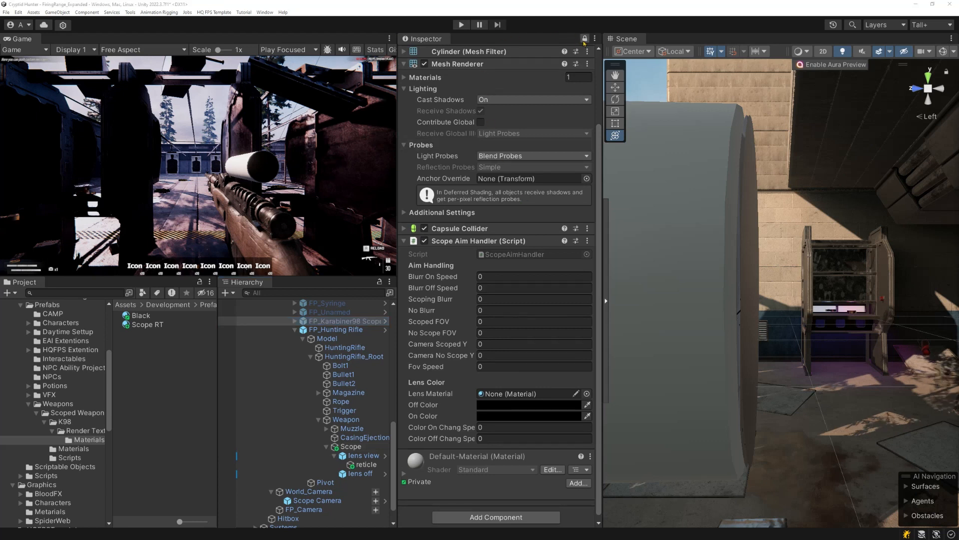
pyautogui.click(345, 329)
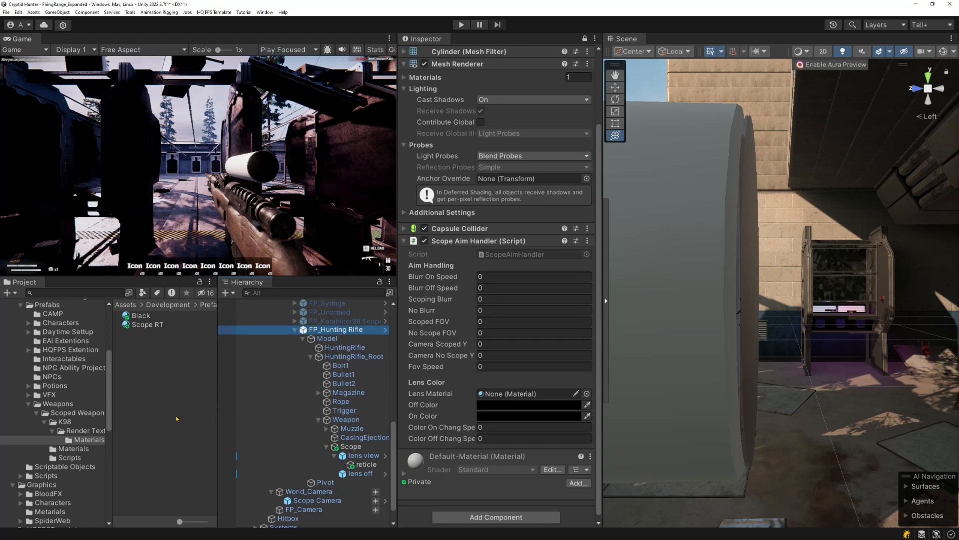
pyautogui.moveTo(141, 315); pyautogui.dragTo(497, 394)
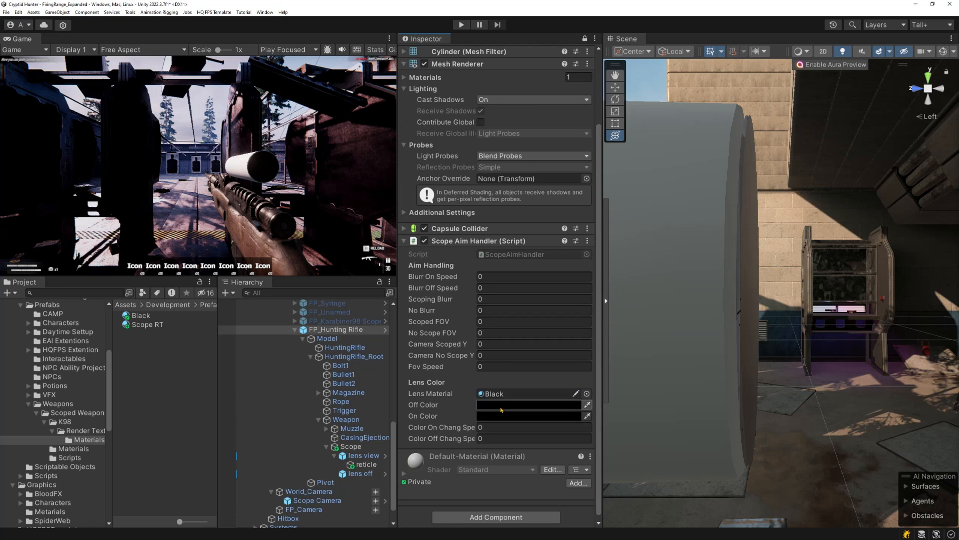
# Make the Scope Aim Handler's Off Color opaque black by raising its alpha to 255
pyautogui.click(495, 415)
pyautogui.moveTo(534, 481); pyautogui.dragTo(632, 475)
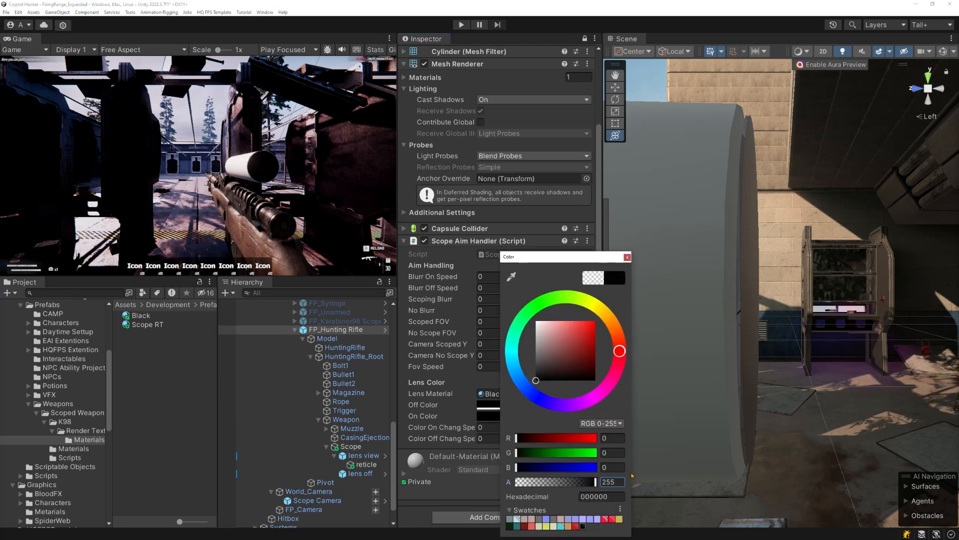
pyautogui.click(628, 258)
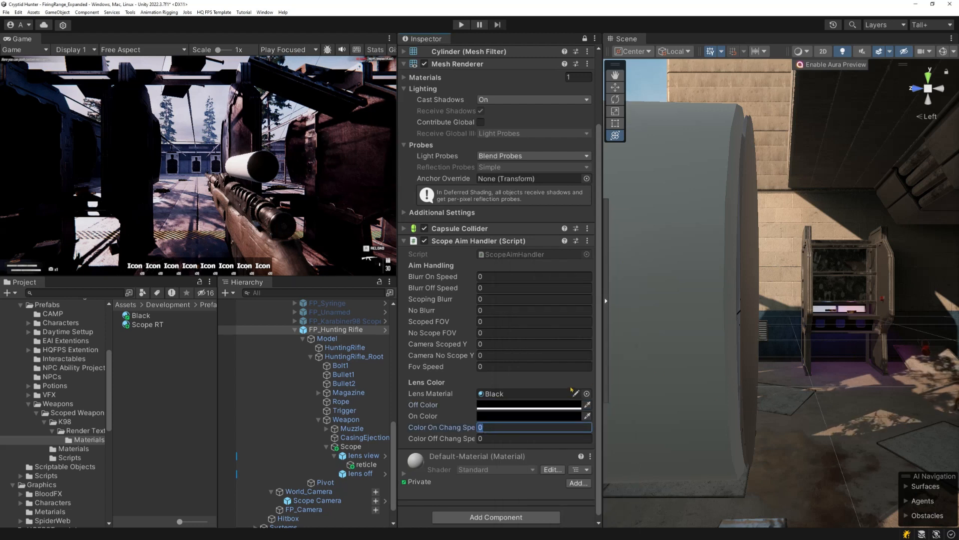
# Set both the Color On and Color Off change speeds of the Scope Aim Handler to 10
pyautogui.scroll(-1, 511, 424)
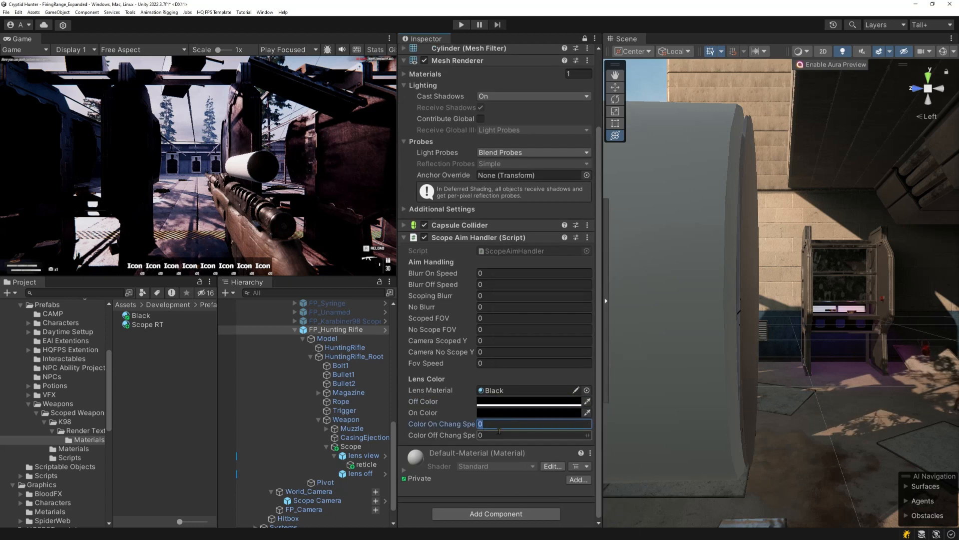
pyautogui.write('10')
pyautogui.press('Tab')
pyautogui.write('10')
pyautogui.press('Return')
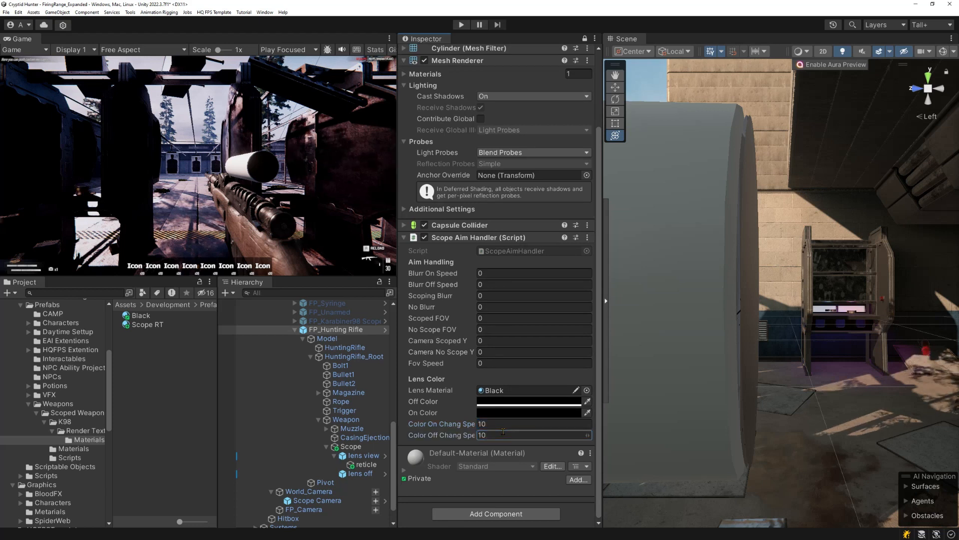
# Copy the configured Scope Aim Handler component and remove it from the Scope object
pyautogui.click(403, 238)
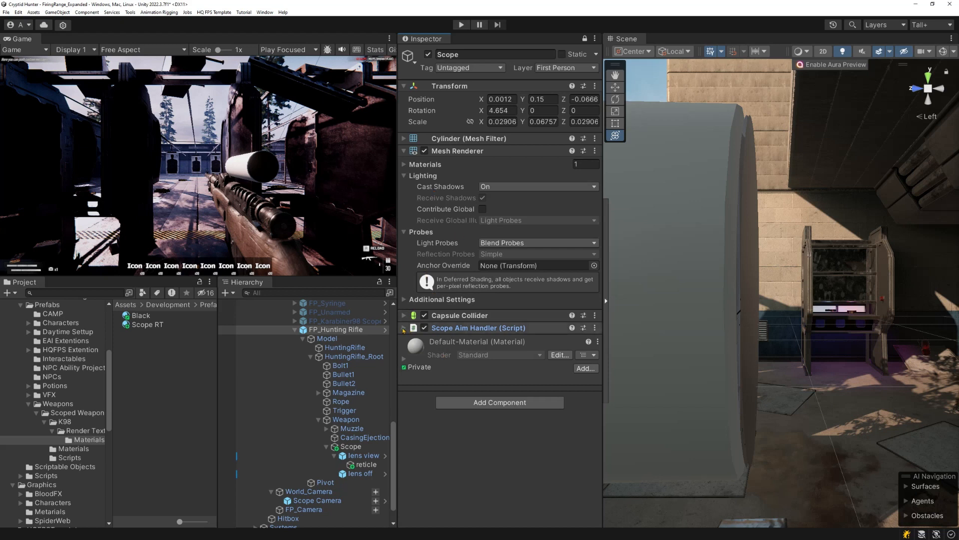
pyautogui.rightClick(461, 330)
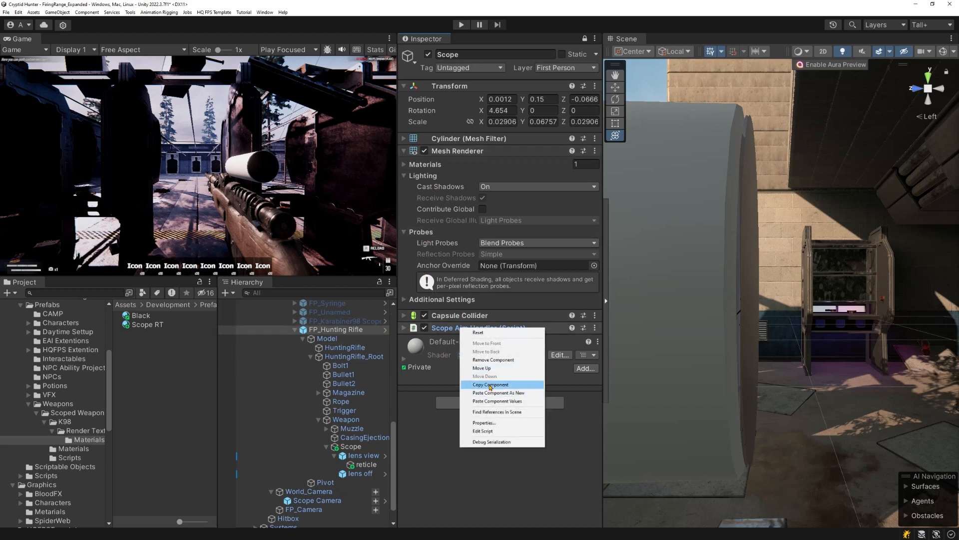
pyautogui.click(491, 385)
pyautogui.rightClick(450, 328)
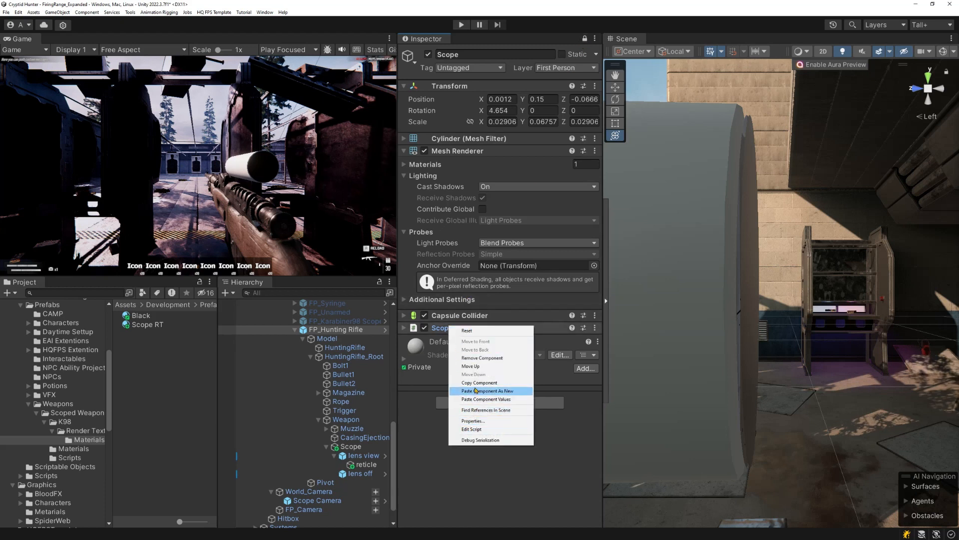
pyautogui.click(482, 358)
# Select the FP_Hunting Rifle object and paste the copied Scope Aim Handler onto it as a new component
pyautogui.click(340, 329)
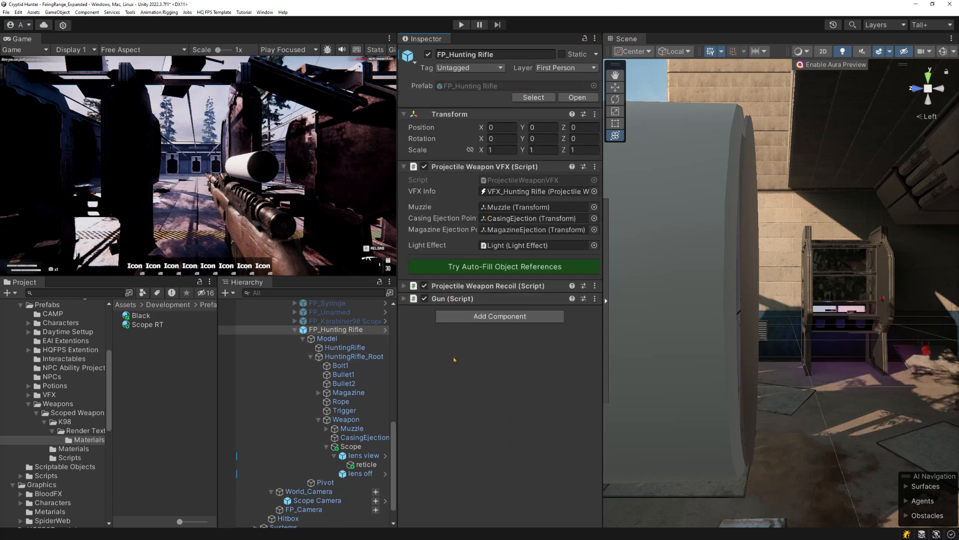
pyautogui.rightClick(480, 302)
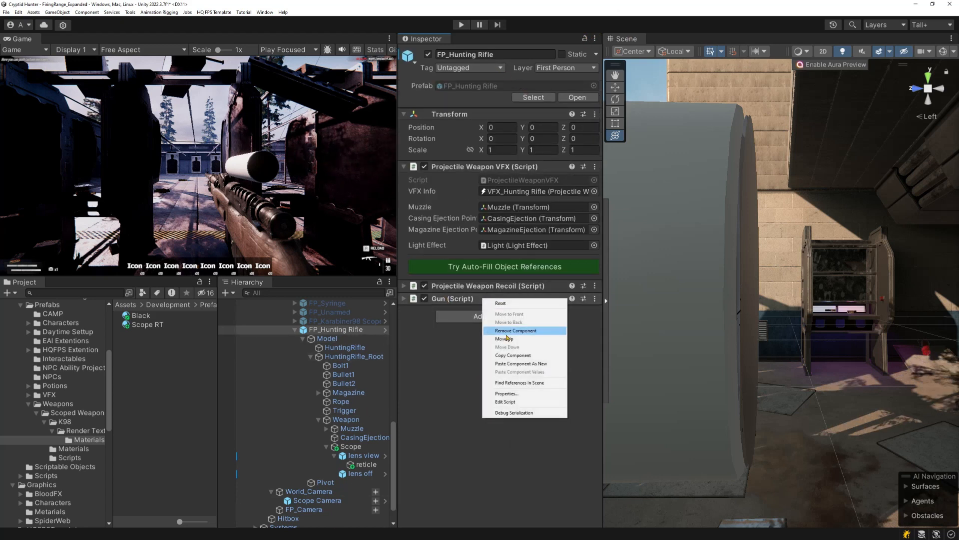
pyautogui.click(513, 364)
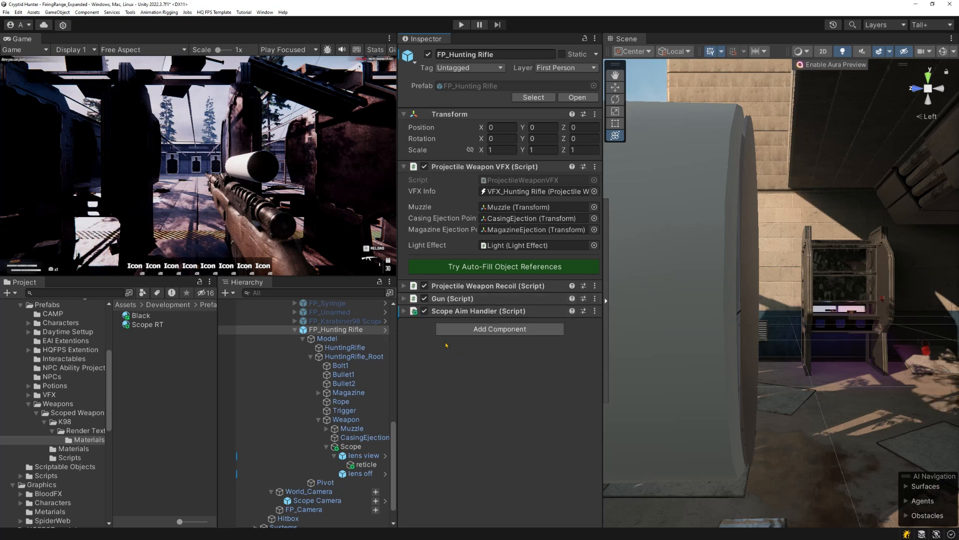
# Set the Scope Aim Handler's Blurr On Speed to 9 and Blurr Off Speed to 5
pyautogui.click(404, 312)
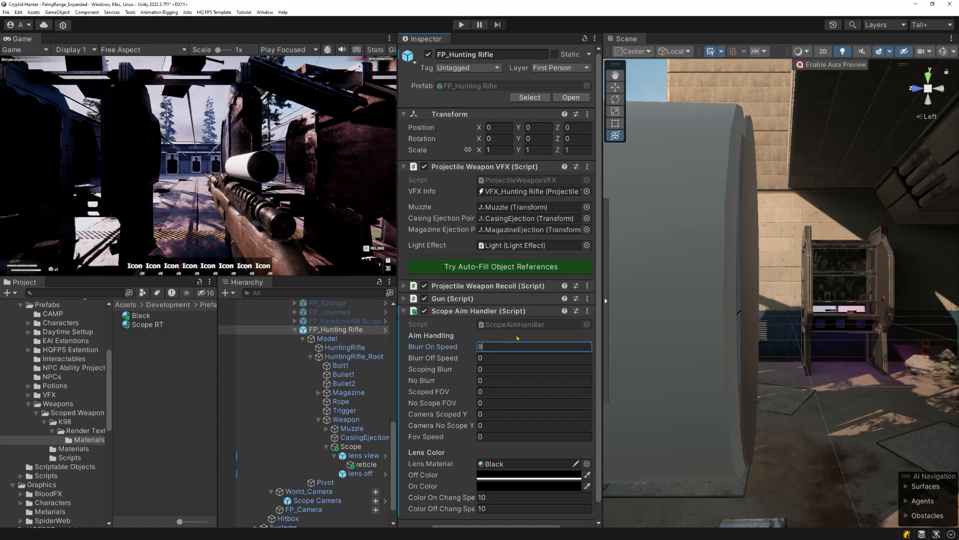
pyautogui.write('9')
pyautogui.press('Tab')
pyautogui.write('5')
pyautogui.press('Tab')
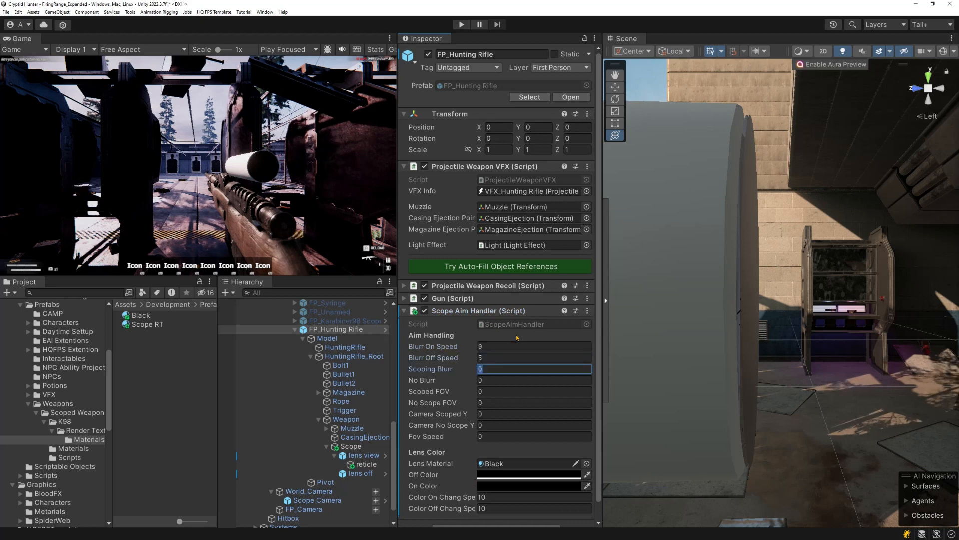
# Set the Scope Aim Handler's Scoping Blurr to 0.1 and No Blurr to 10
pyautogui.write('1')
pyautogui.press('Tab')
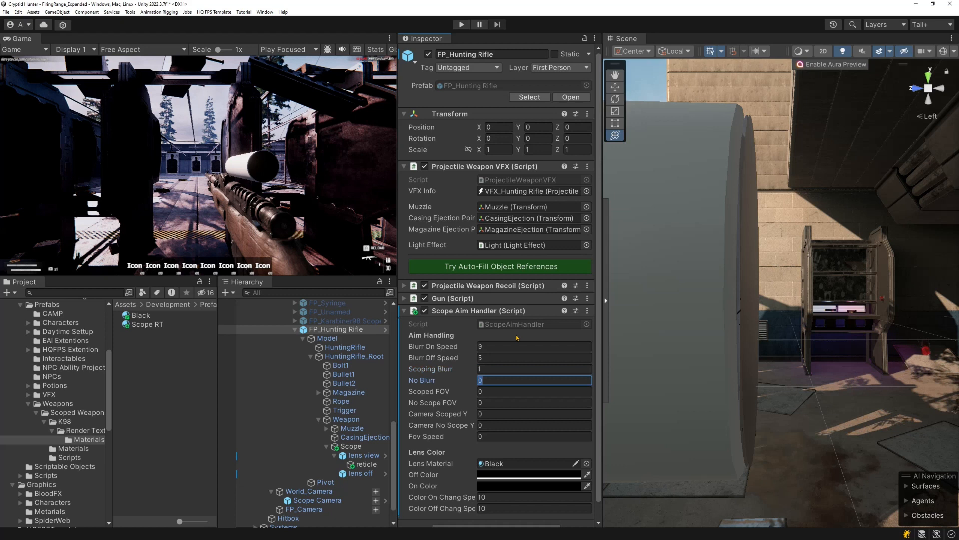
pyautogui.click(515, 369)
pyautogui.write('.')
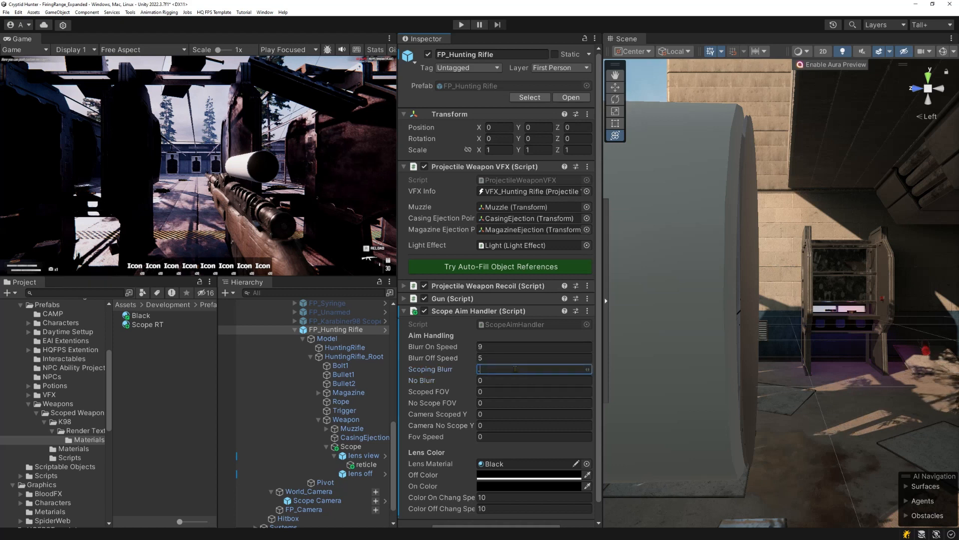
pyautogui.write('1')
pyautogui.press('Tab')
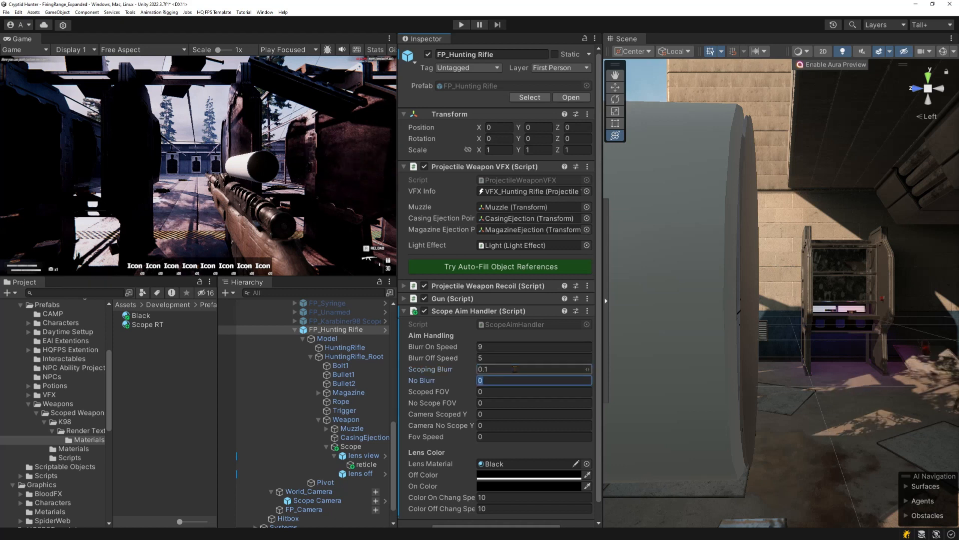
pyautogui.write('10')
pyautogui.press('Tab')
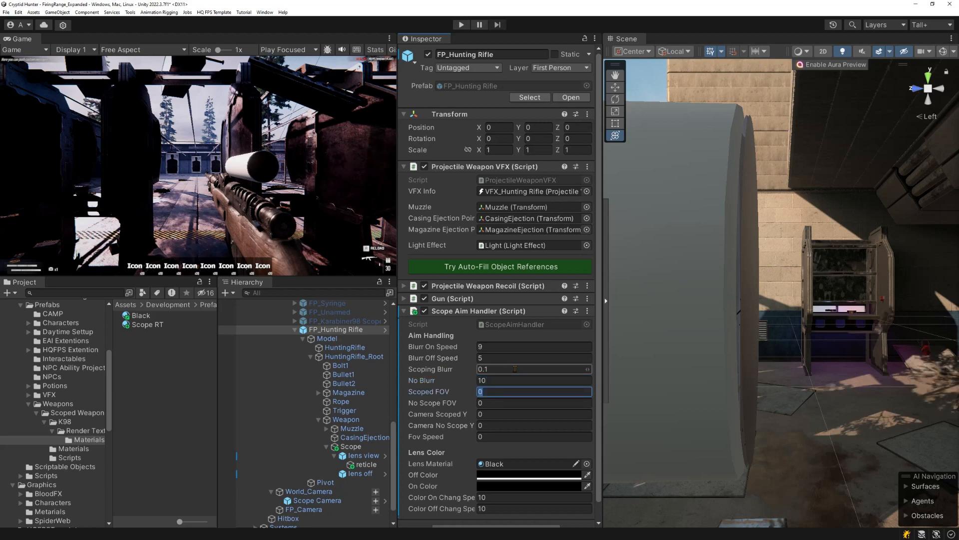
# Set the Scope Aim Handler's Scoped FOV to 30 and No Scope FOV to 45
pyautogui.write('30')
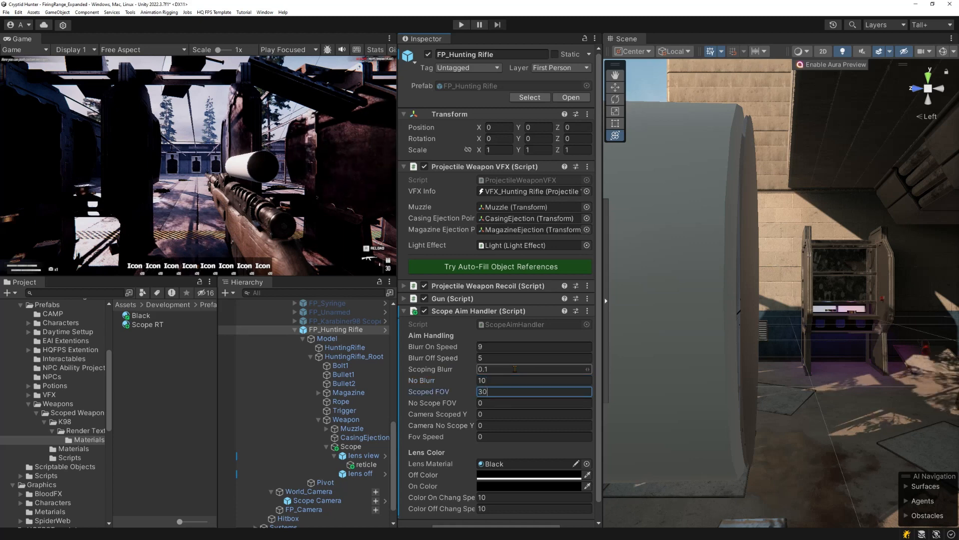
pyautogui.press('Tab')
pyautogui.write('45')
pyautogui.press('Tab')
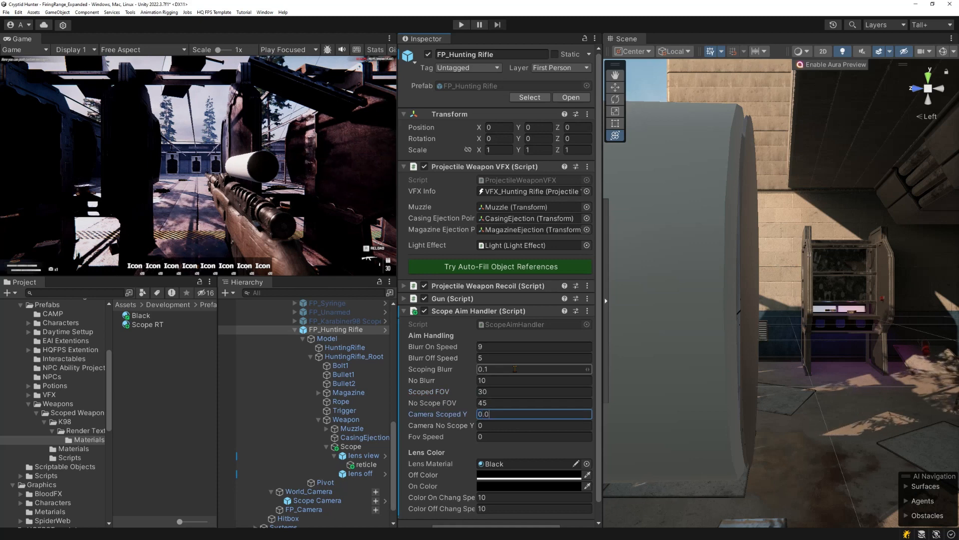
# Set Camera Scoped Y to 0.01 and Fov Speed to 10, leaving Camera No Scope Y at 0
pyautogui.write('0.01')
pyautogui.press('Tab')
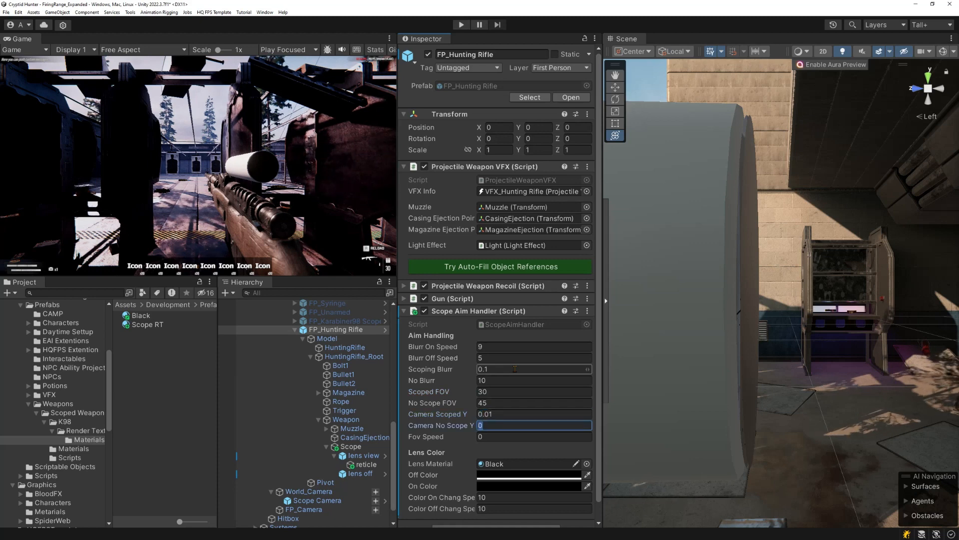
pyautogui.press('Tab')
pyautogui.write('10')
pyautogui.press('Tab')
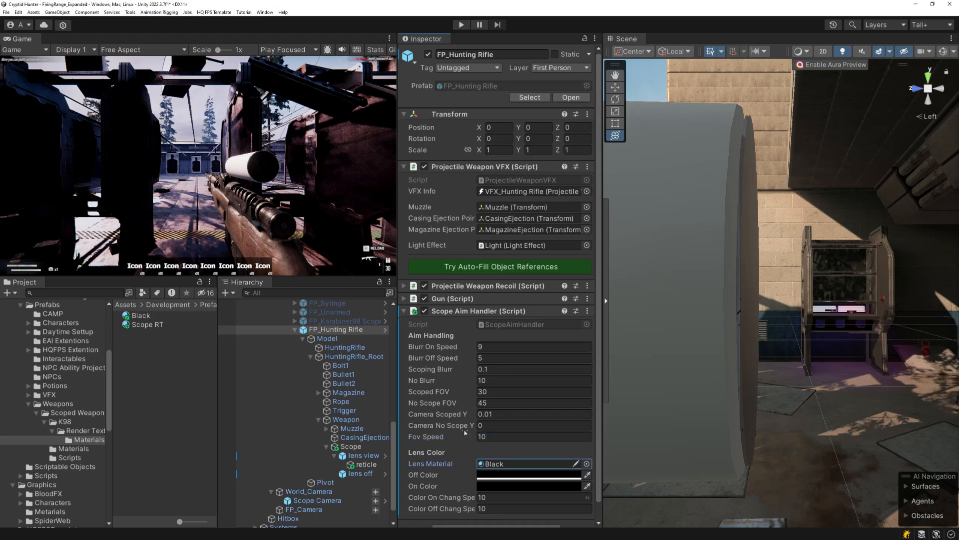
# Enter play mode, pick up the hunting rifle and walk towards the shooting range targets
pyautogui.click(462, 25)
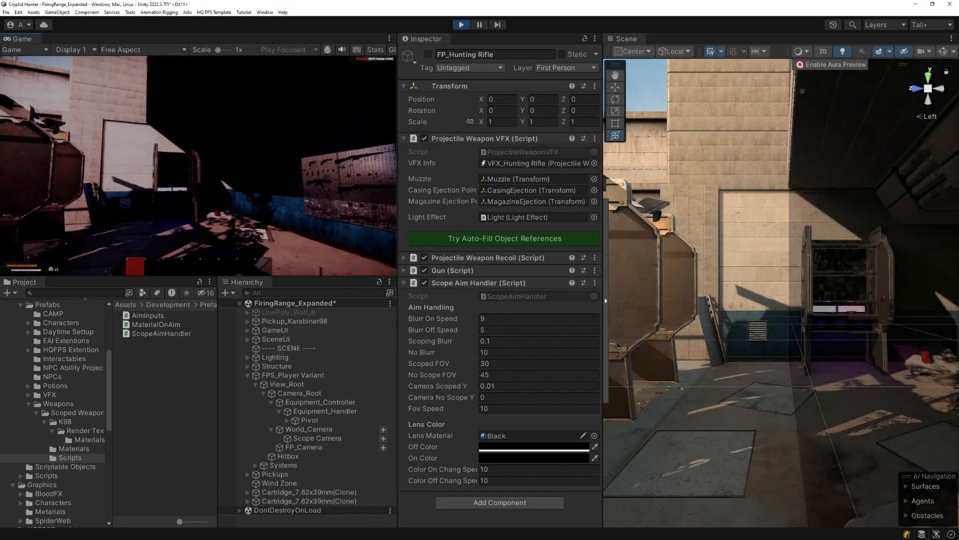
pyautogui.press('w')
pyautogui.press('f')
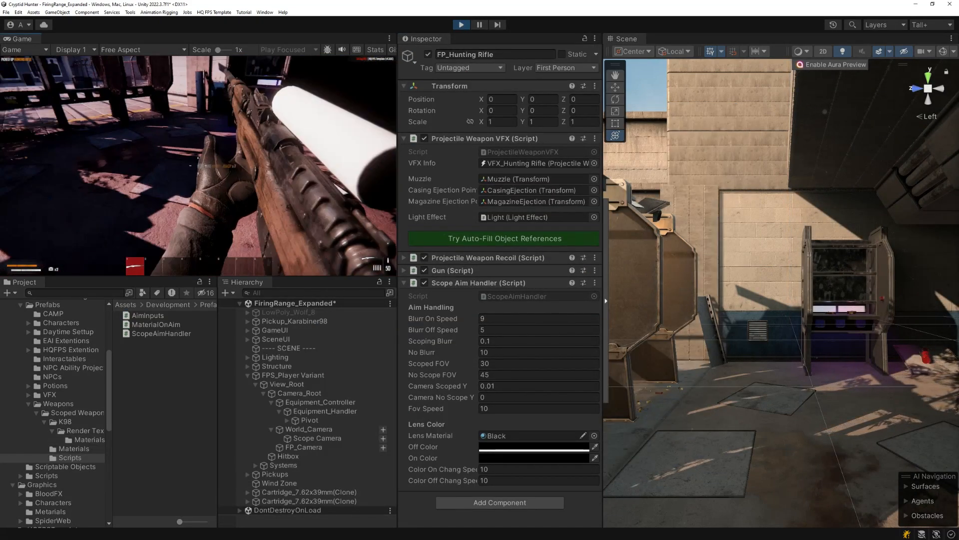
pyautogui.press('w')
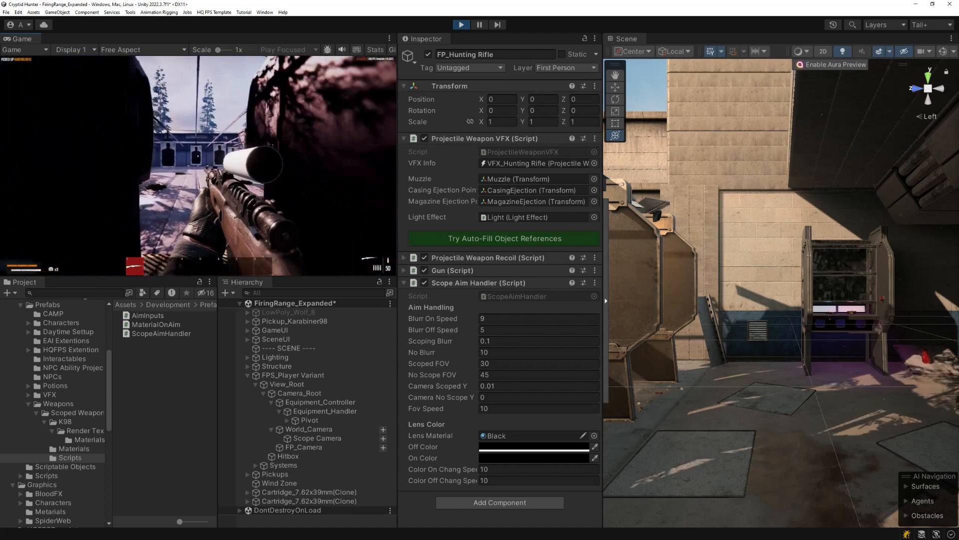
# Maximize the game view and examine the scope picture while aiming the rifle, pausing before restoring the layout
pyautogui.press('Escape')
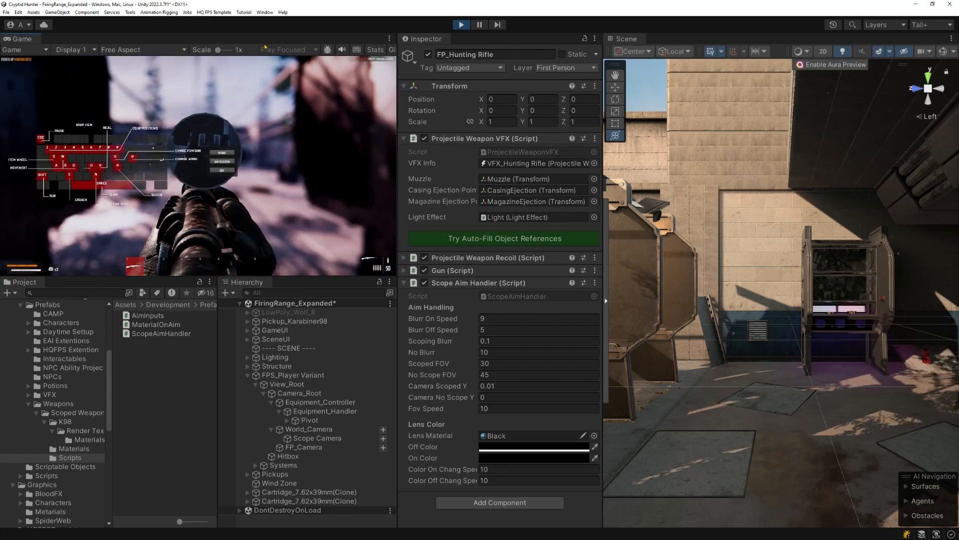
pyautogui.hotkey('shift', 'space')
pyautogui.rightClick(479, 291)
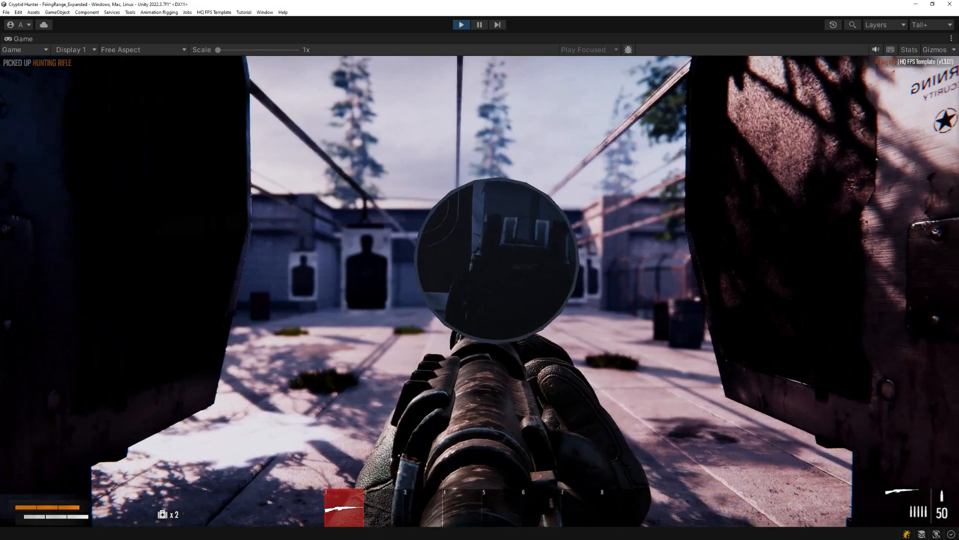
pyautogui.press('Escape')
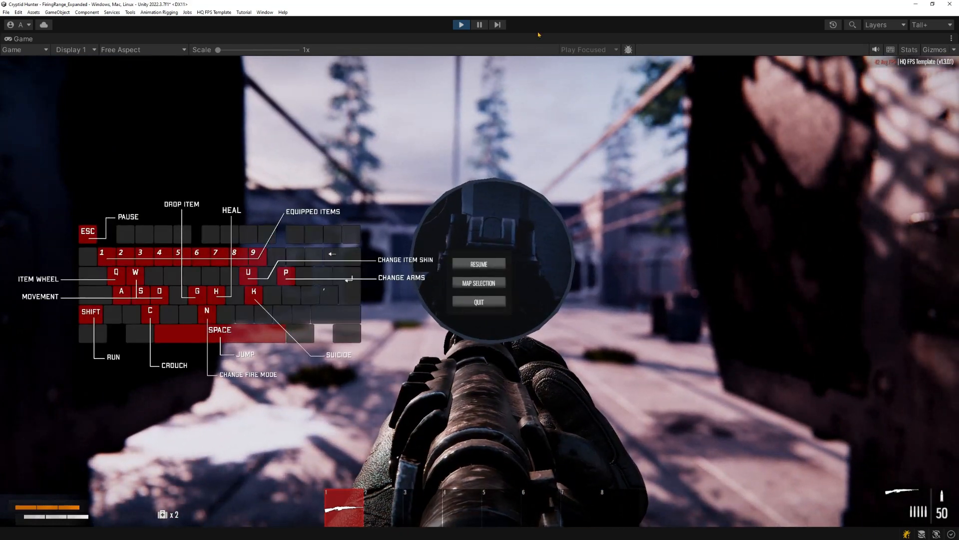
pyautogui.hotkey('shift', 'space')
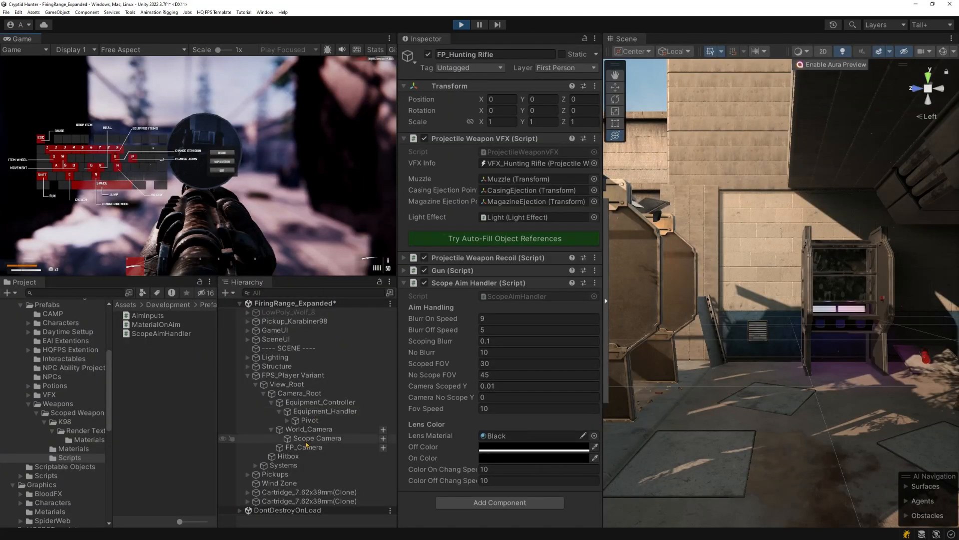
# Move the Scope Camera forward along Z to 0.482, out in front of the rifle's scope
pyautogui.click(297, 438)
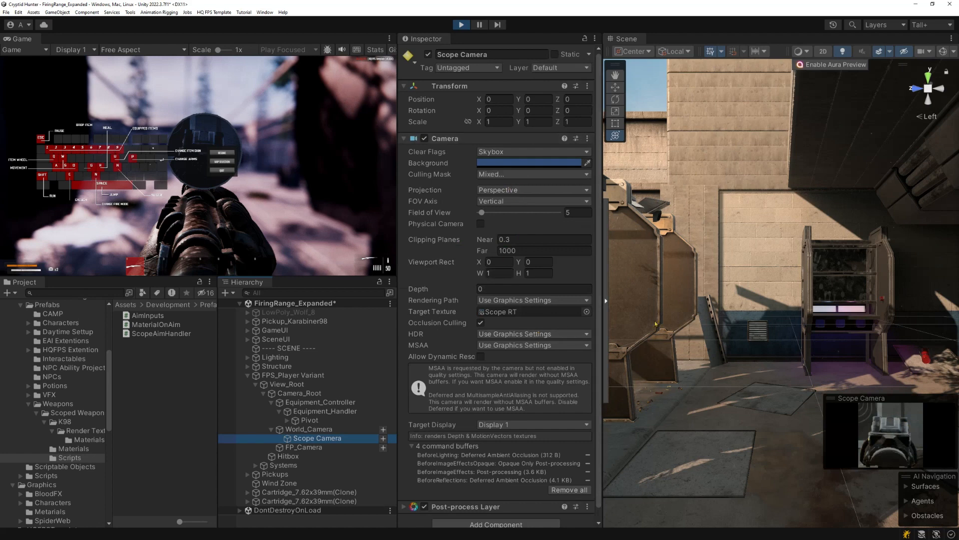
pyautogui.press('f')
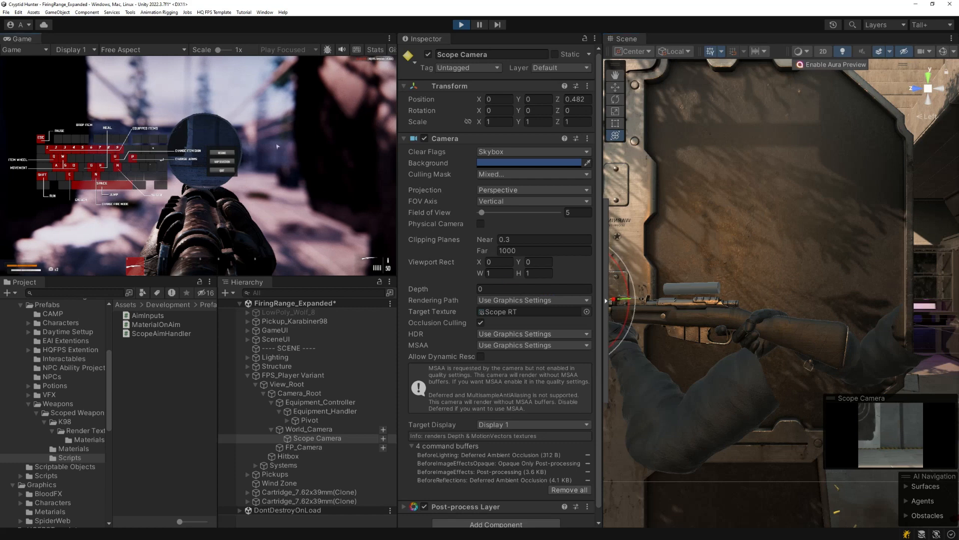
# Resume the game and examine the scope picture and reticle in the maximized game view, pausing before restoring the layout
pyautogui.press('Escape')
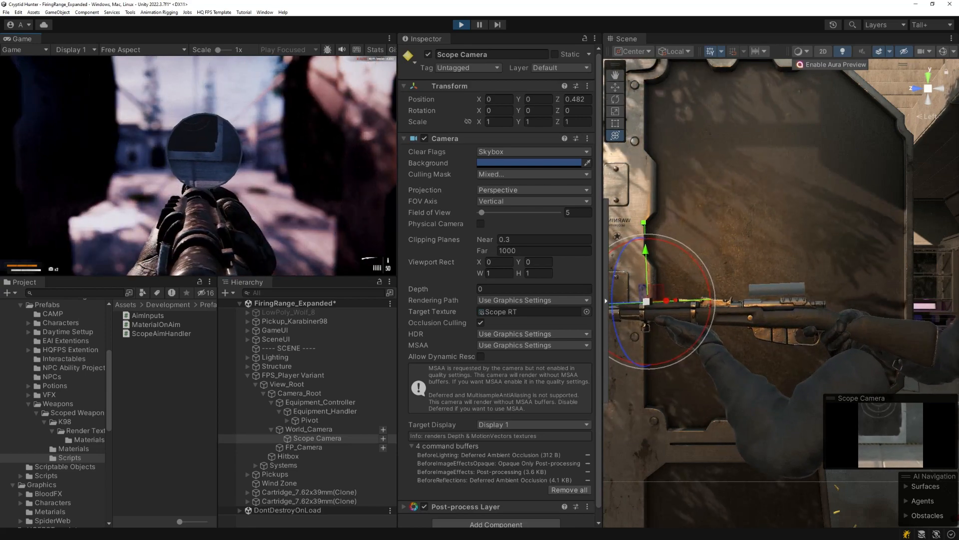
pyautogui.press('Escape')
pyautogui.hotkey('shift', 'space')
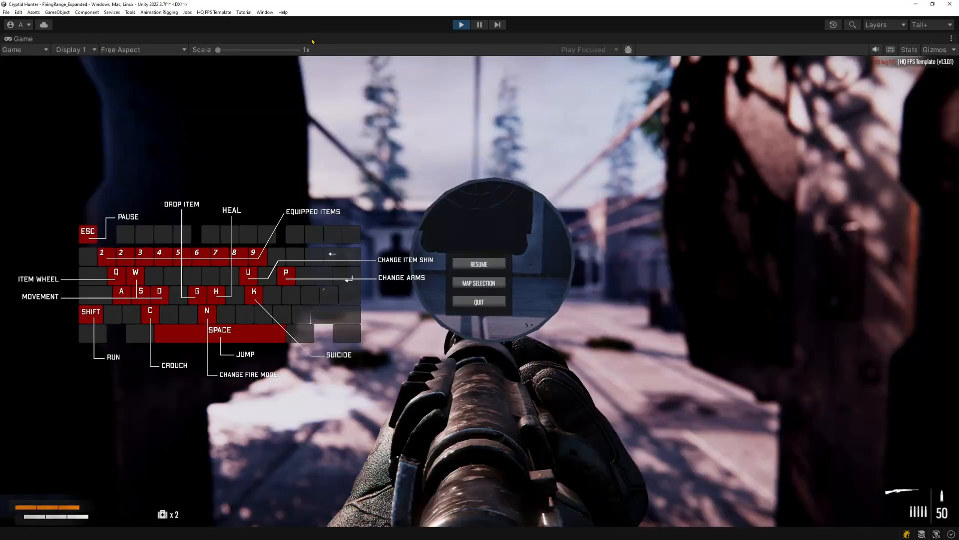
pyautogui.press('Escape')
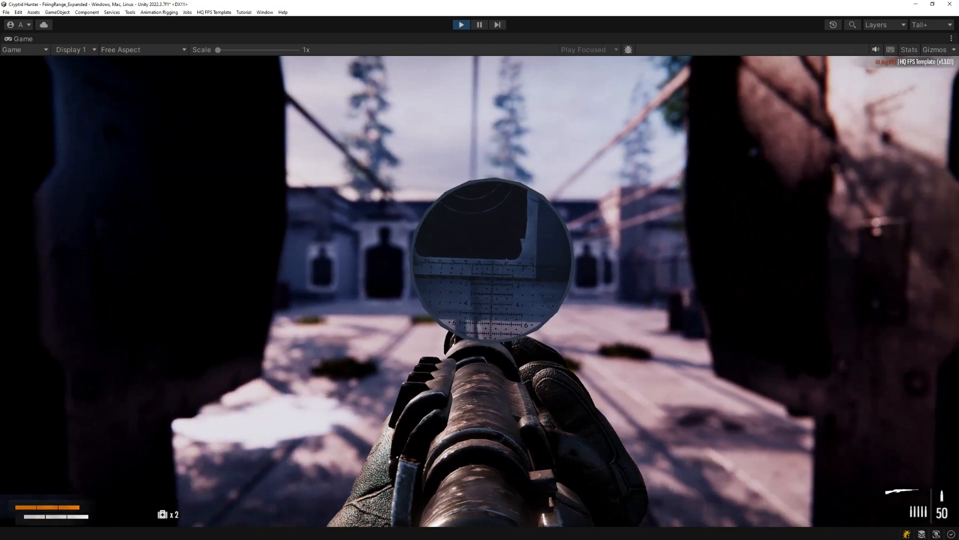
pyautogui.press('Escape')
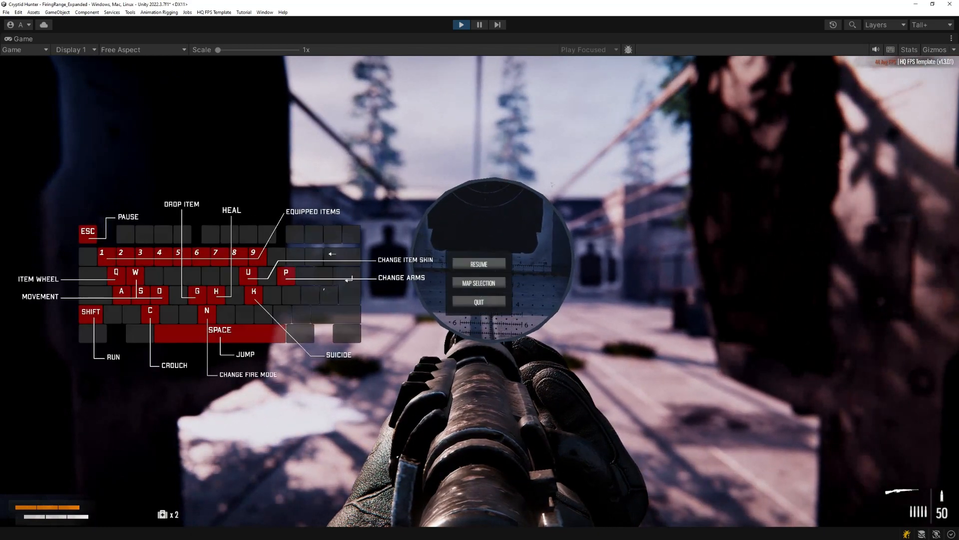
pyautogui.doubleClick(582, 40)
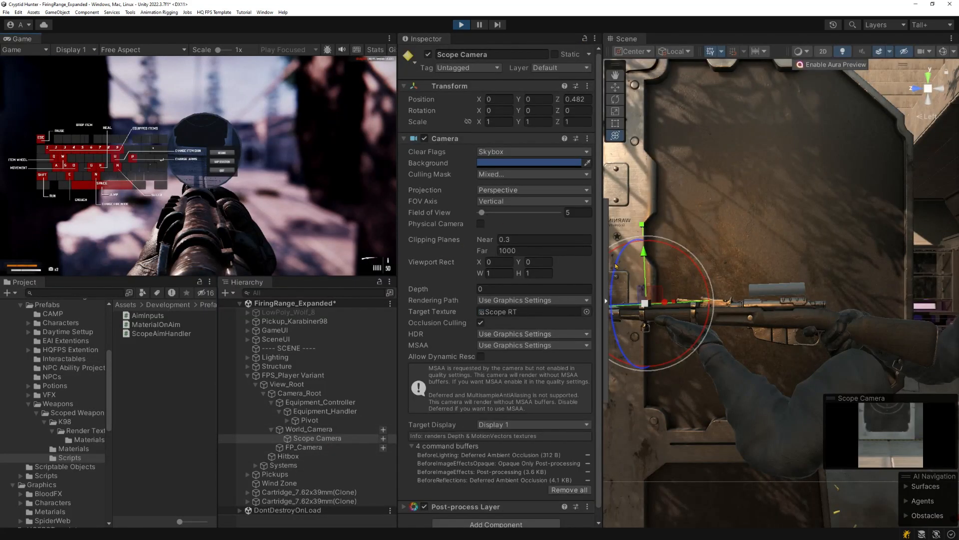
# Try tilting the Scope Camera about 3 degrees around its Z axis, checking the scope picture in the maximized game view
pyautogui.moveTo(616, 266); pyautogui.dragTo(615, 262)
pyautogui.moveTo(615, 264); pyautogui.dragTo(615, 268)
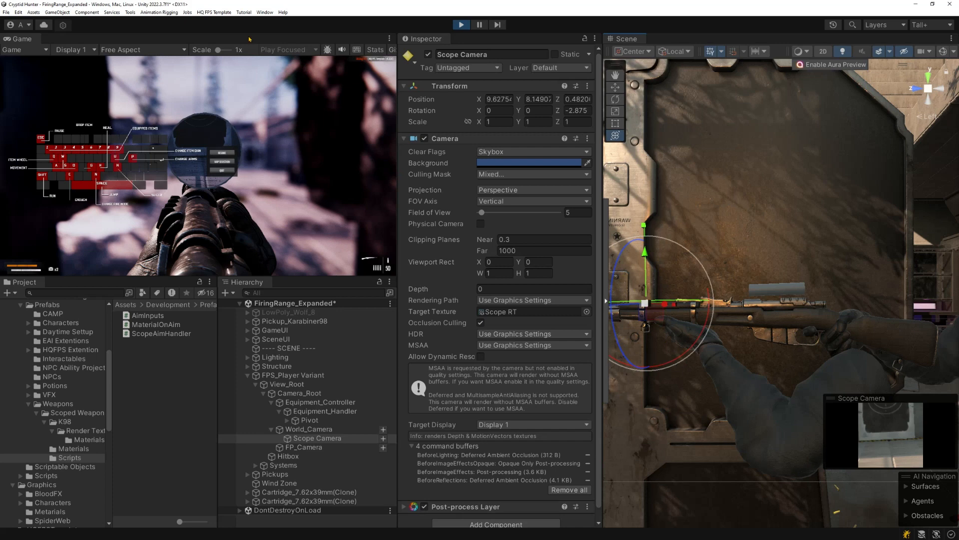
pyautogui.hotkey('shift', 'space')
pyautogui.hotkey('shift', 'space')
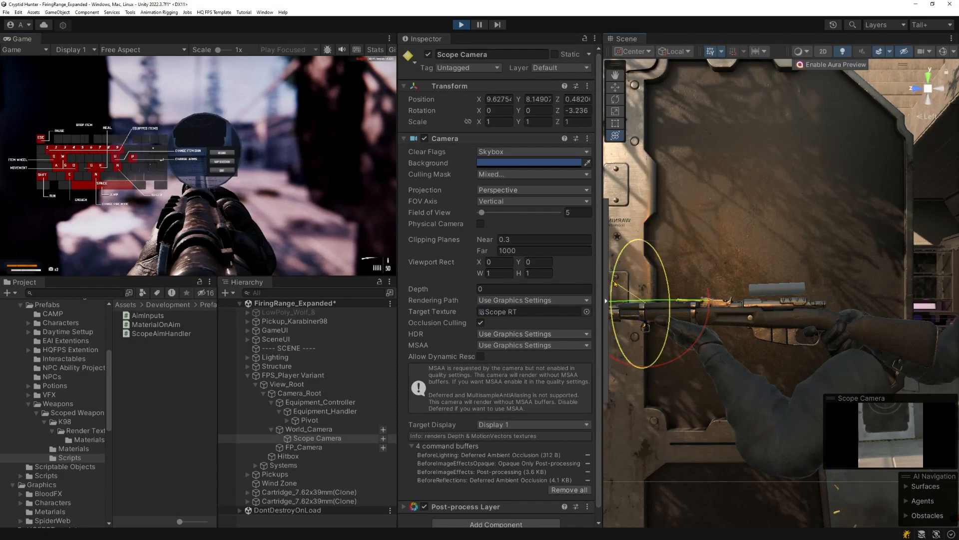
pyautogui.moveTo(615, 282); pyautogui.dragTo(615, 282)
pyautogui.hotkey('shift', 'space')
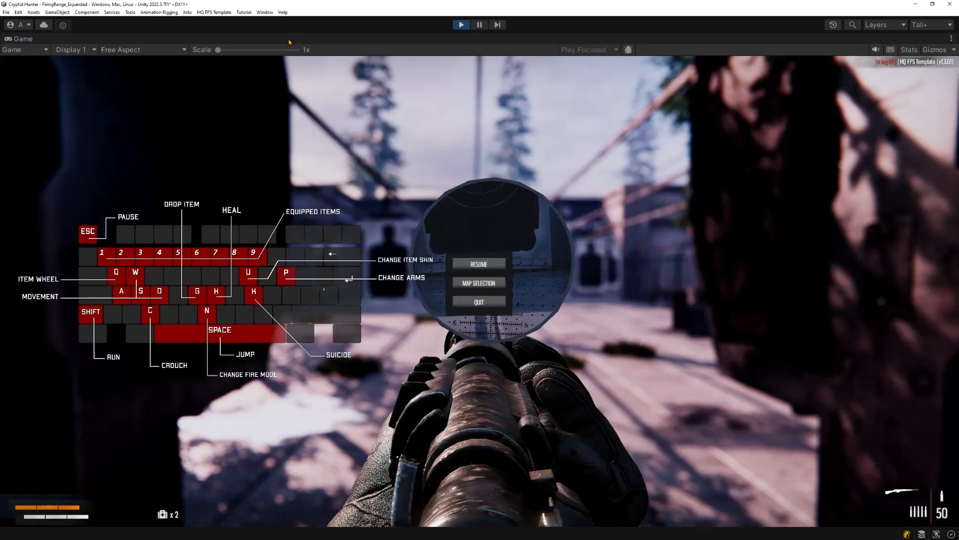
pyautogui.hotkey('shift', 'space')
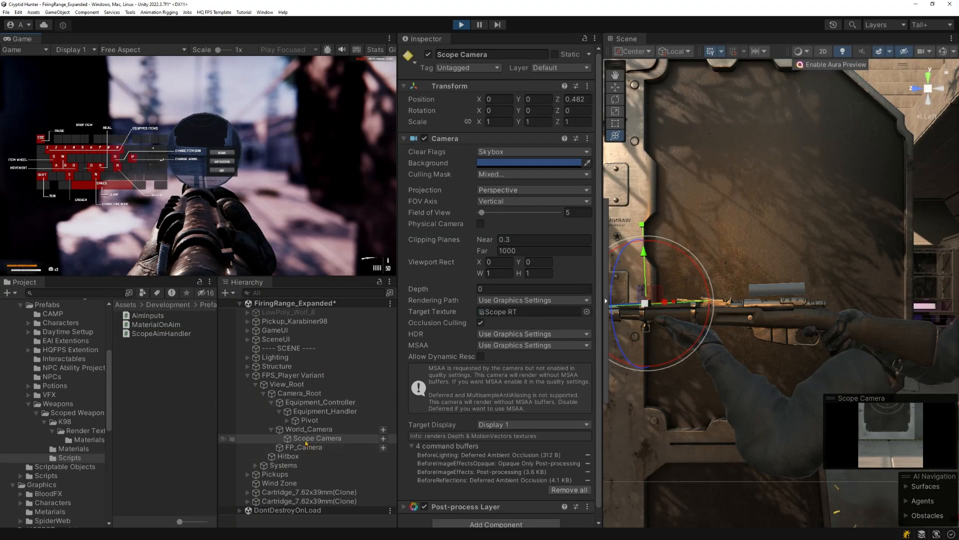
# Try turning the hunting rifle's Scope to about 2.556 degrees around Y and shifting it sideways to about X -0.001
pyautogui.click(287, 421)
pyautogui.scroll(-5, 310, 436)
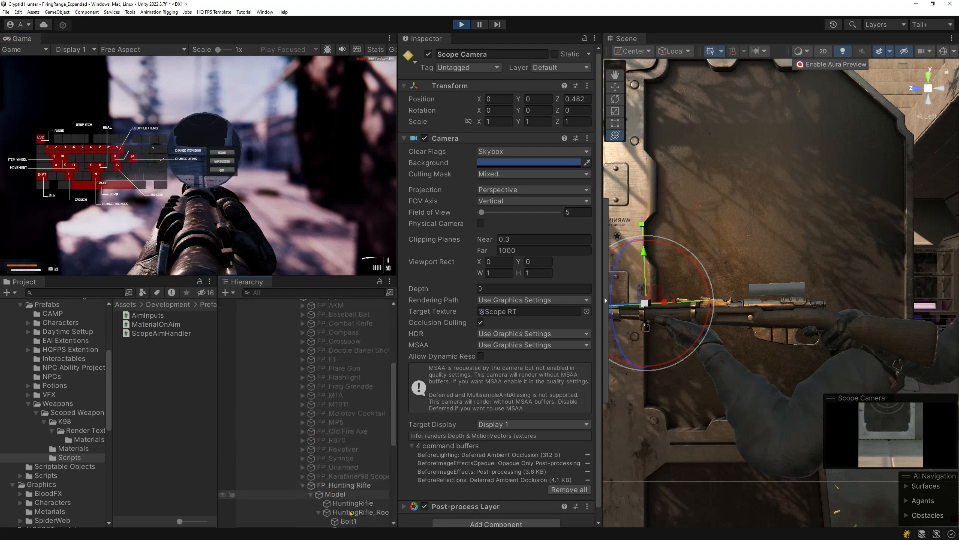
pyautogui.scroll(-5, 351, 513)
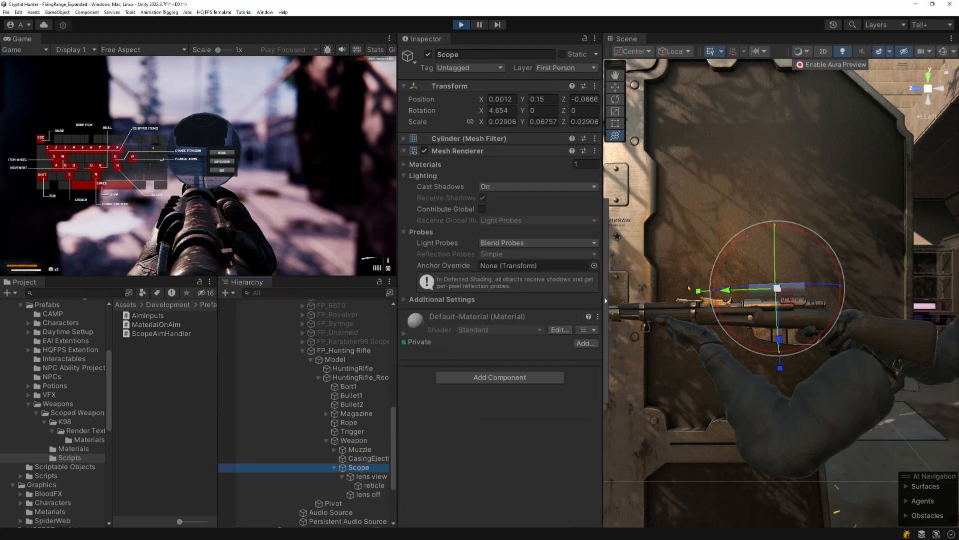
pyautogui.click(776, 266)
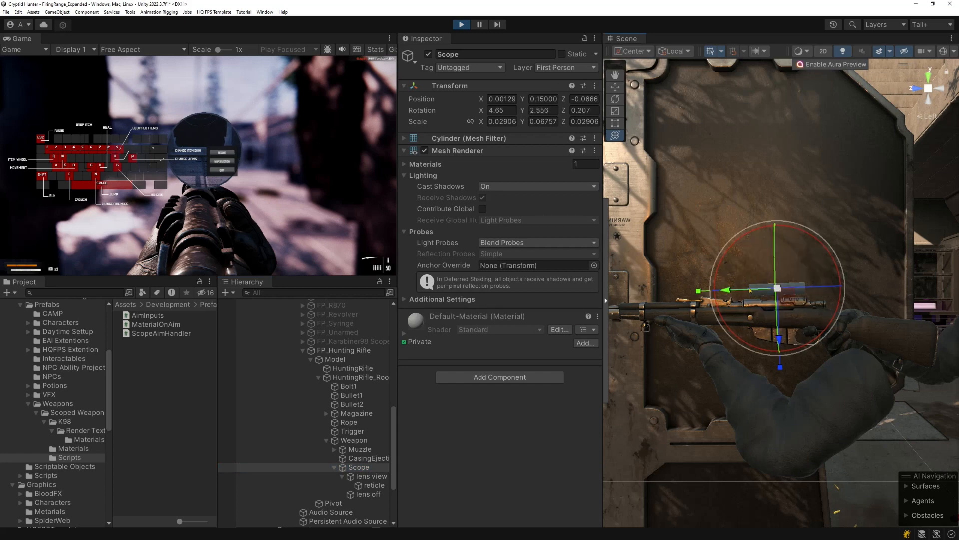
pyautogui.click(944, 93)
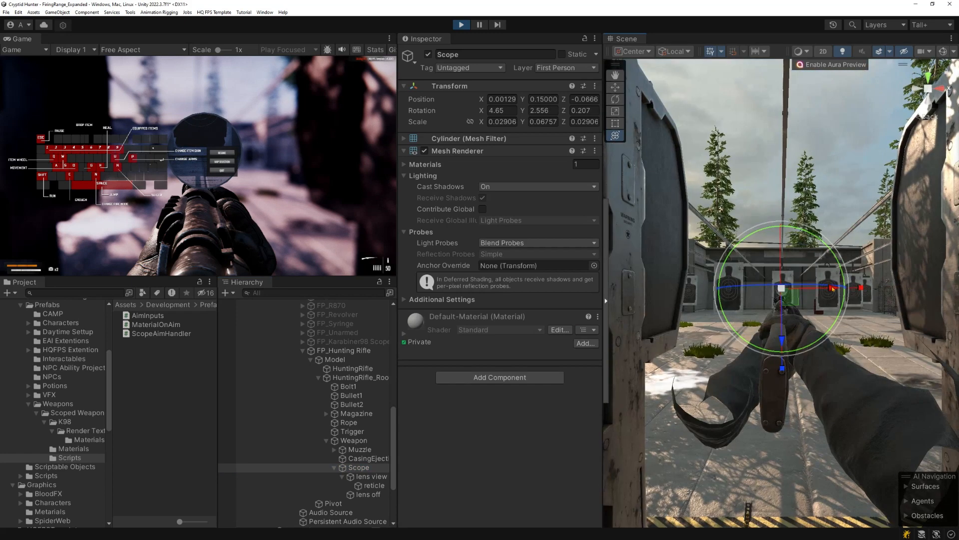
pyautogui.moveTo(830, 289); pyautogui.dragTo(830, 290)
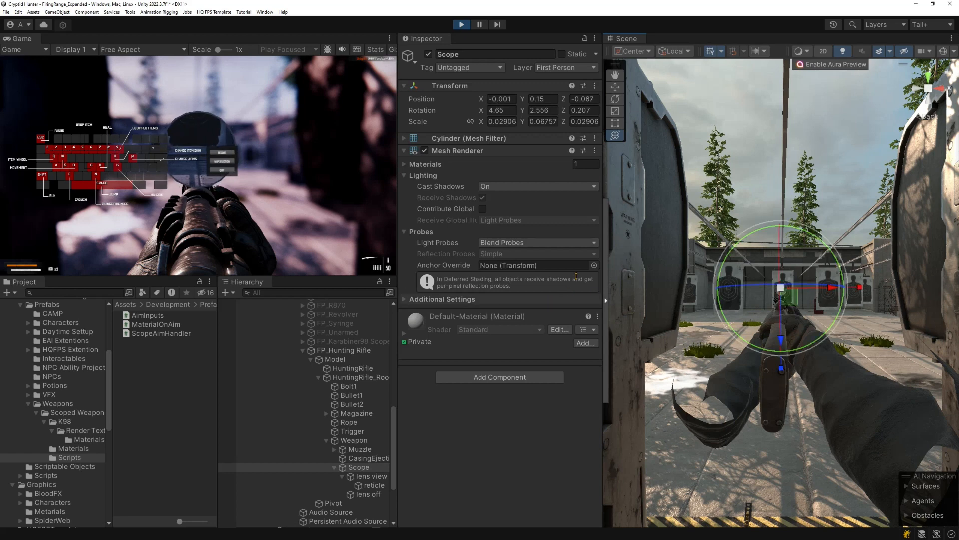
# Maximize the game view, aim and fire at the range to examine the scope picture and reticle, pausing before restoring the layout
pyautogui.doubleClick(289, 43)
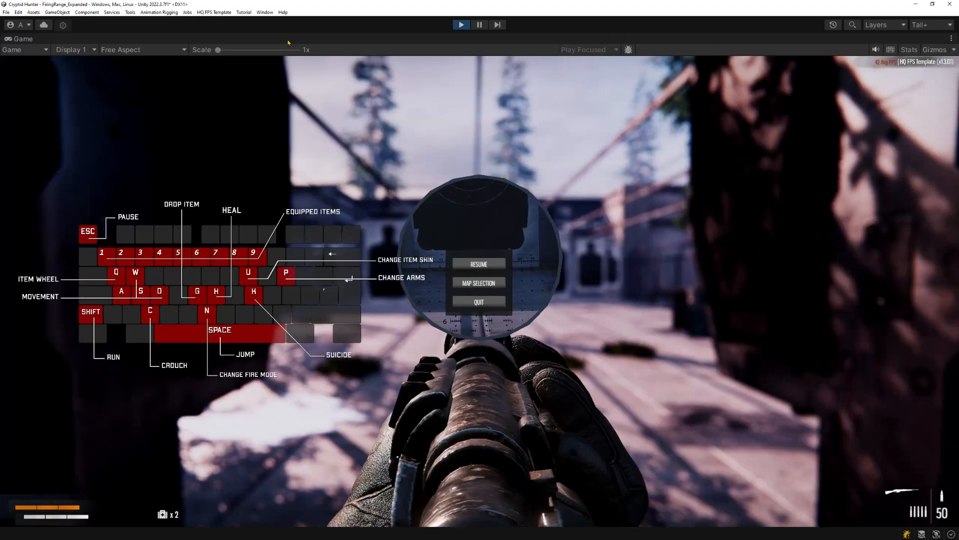
pyautogui.press('Escape')
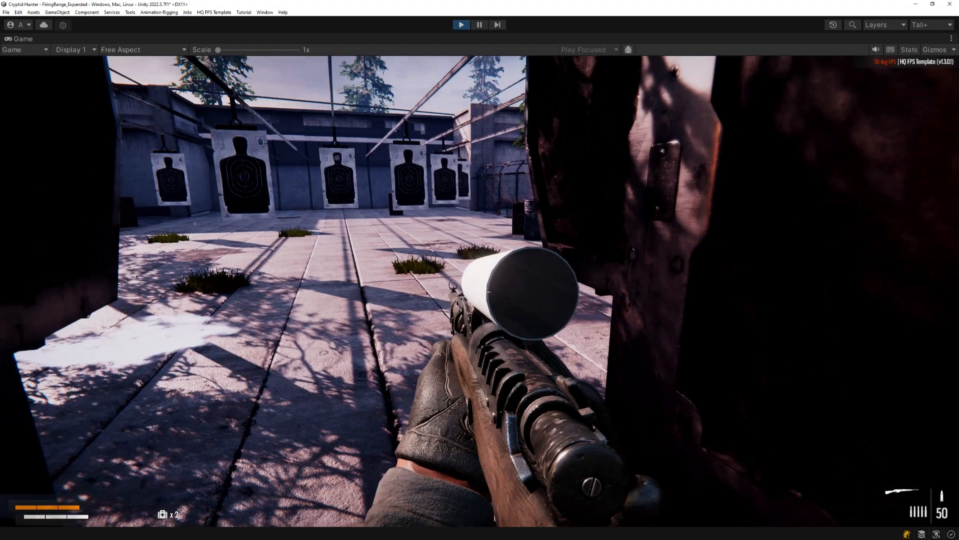
pyautogui.press('w')
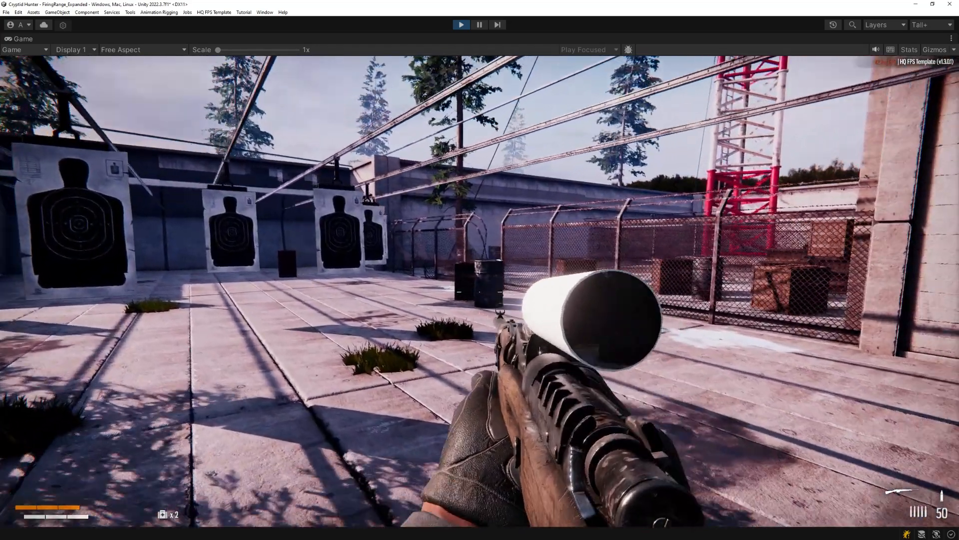
pyautogui.rightClick(480, 292)
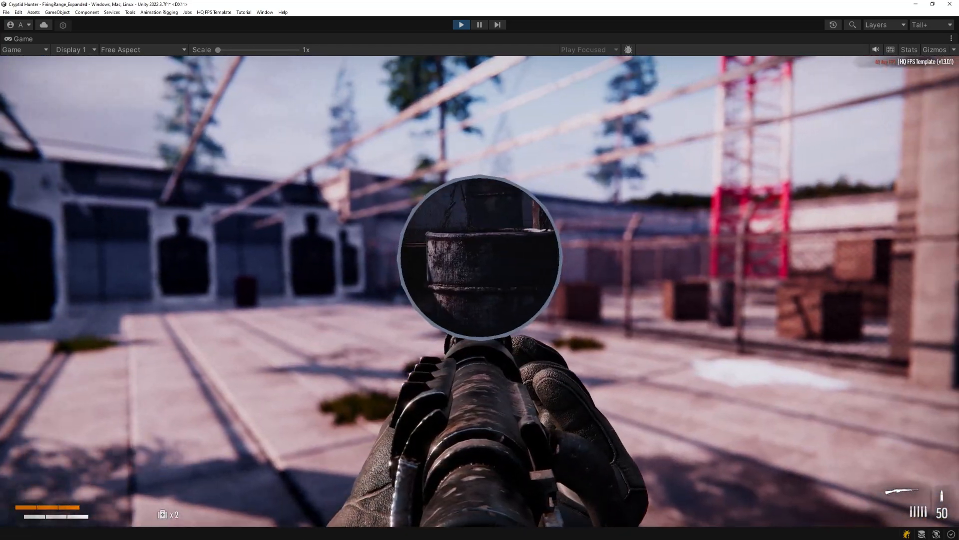
pyautogui.click(479, 292)
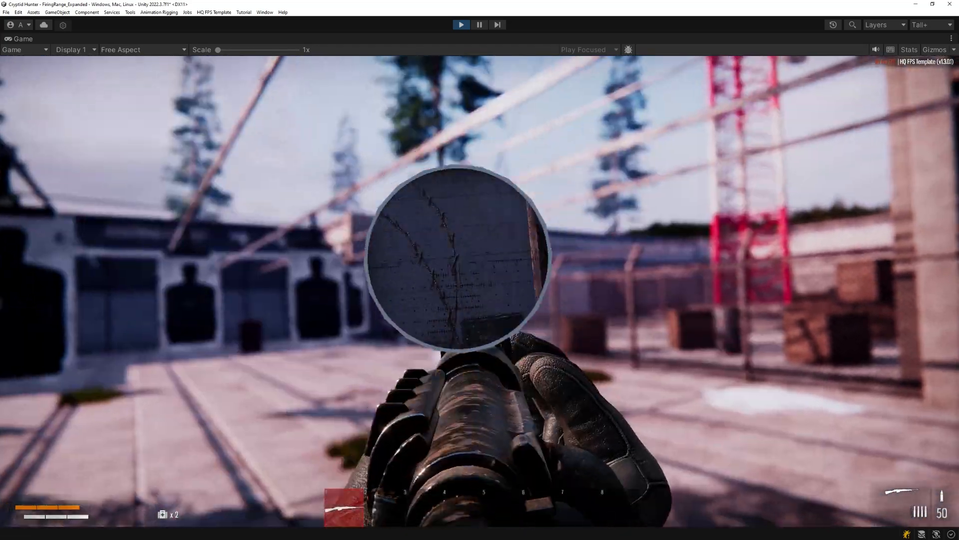
pyautogui.press('w')
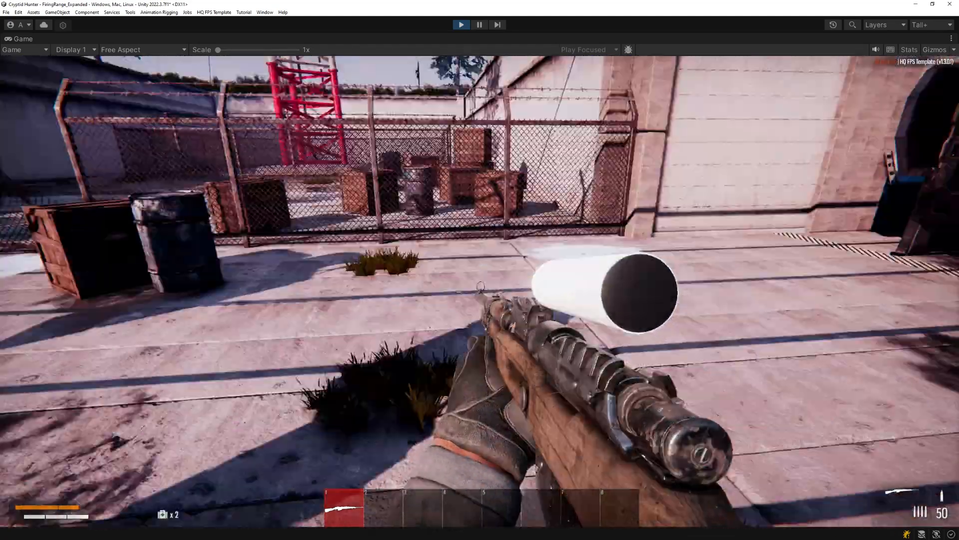
pyautogui.rightClick(480, 291)
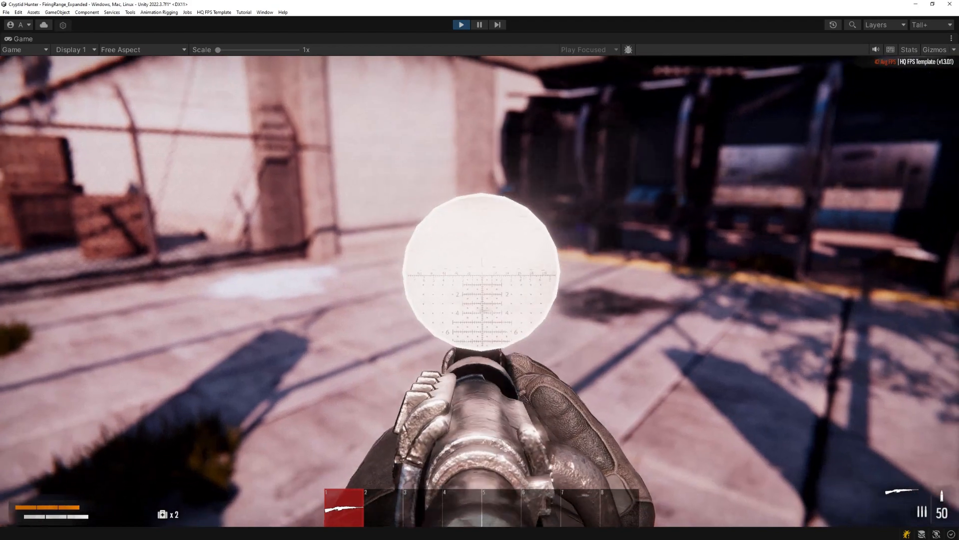
pyautogui.click(479, 291)
pyautogui.rightClick(480, 291)
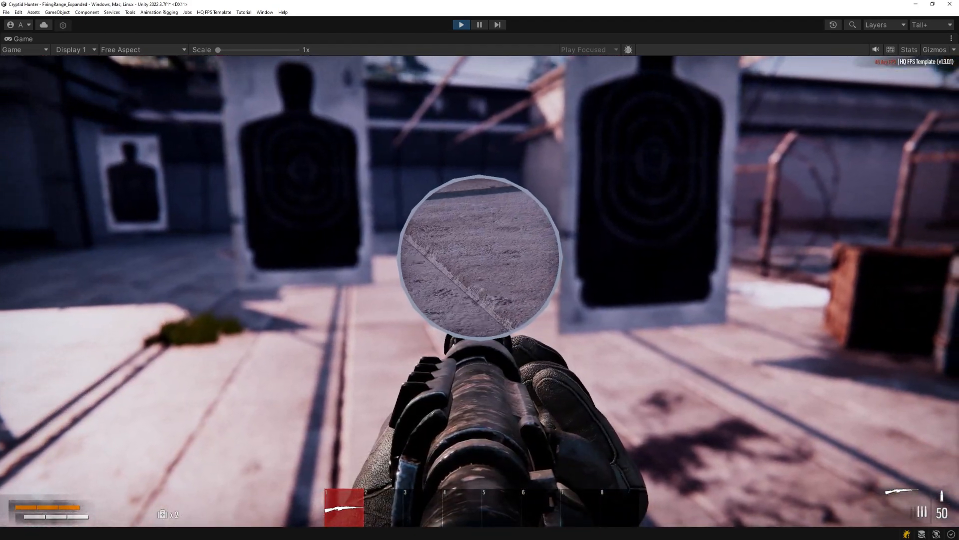
pyautogui.press('Escape')
pyautogui.hotkey('shift', 'space')
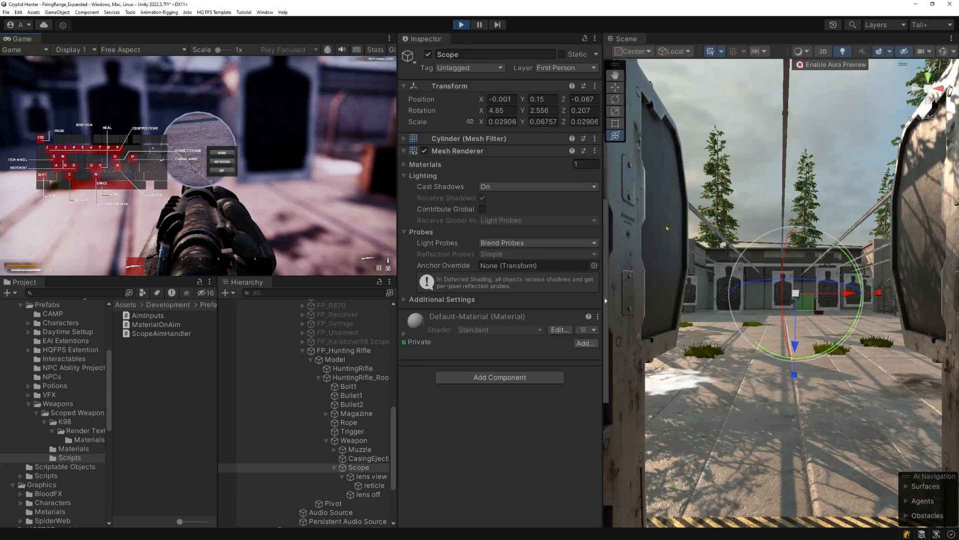
# Inspect the Scope and reticle up close, check the Scope Camera's forward offset, and exit play mode
pyautogui.press('f')
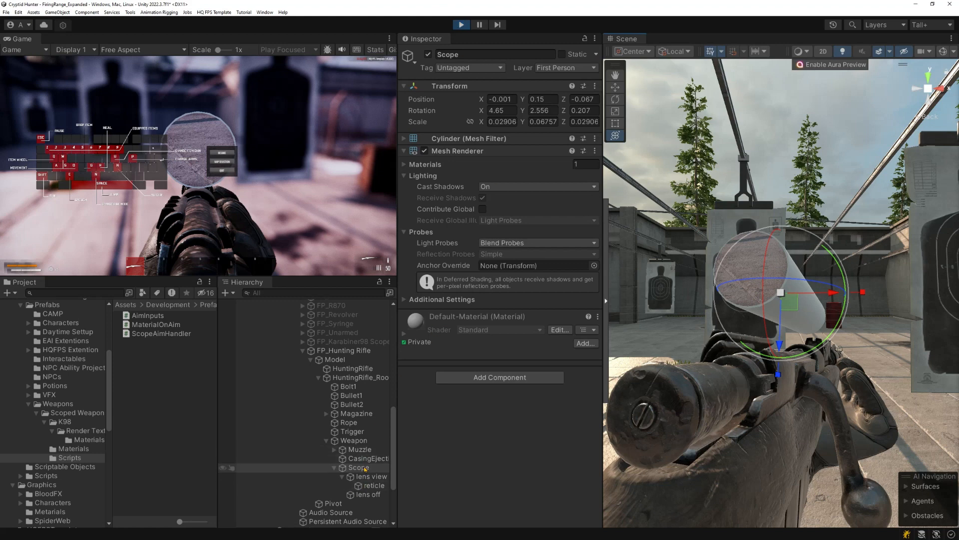
pyautogui.click(358, 487)
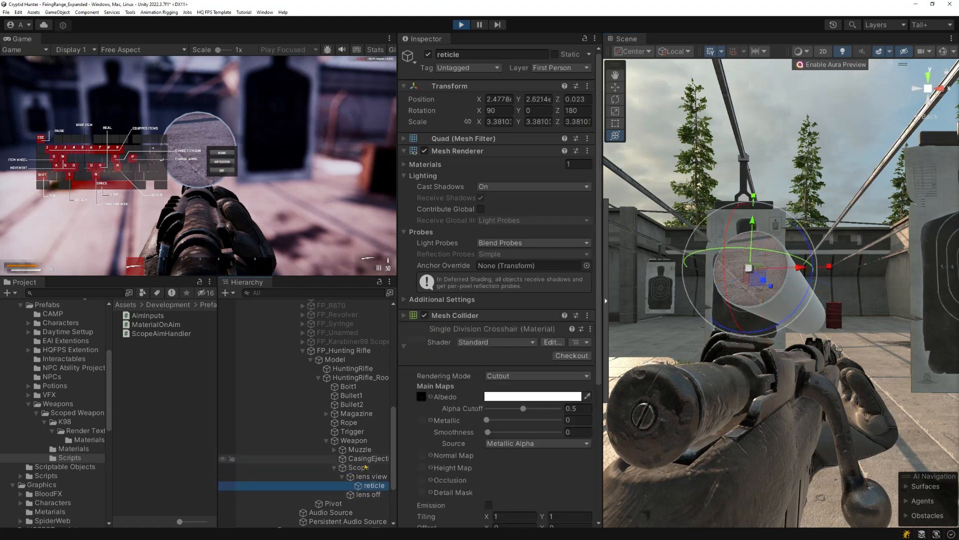
pyautogui.click(362, 459)
pyautogui.scroll(-3, 341, 444)
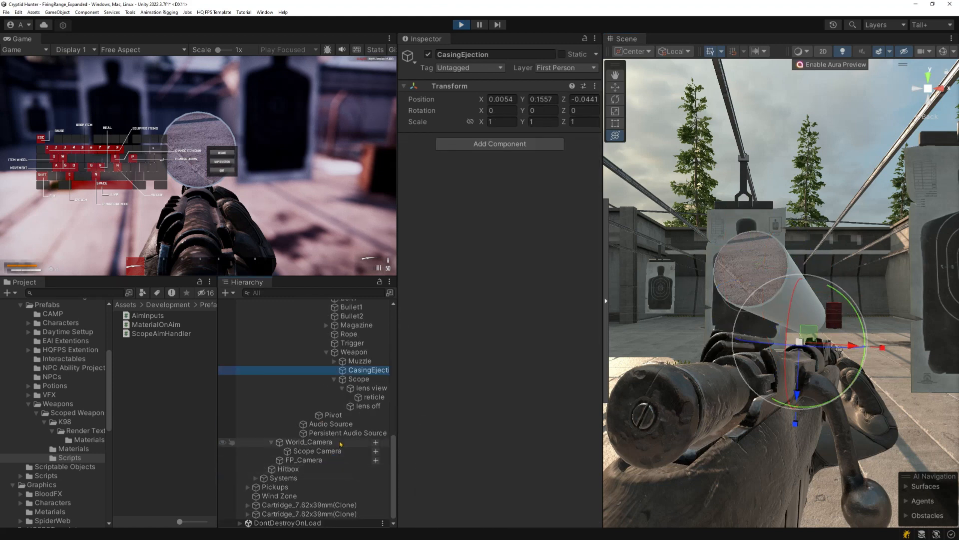
pyautogui.click(317, 450)
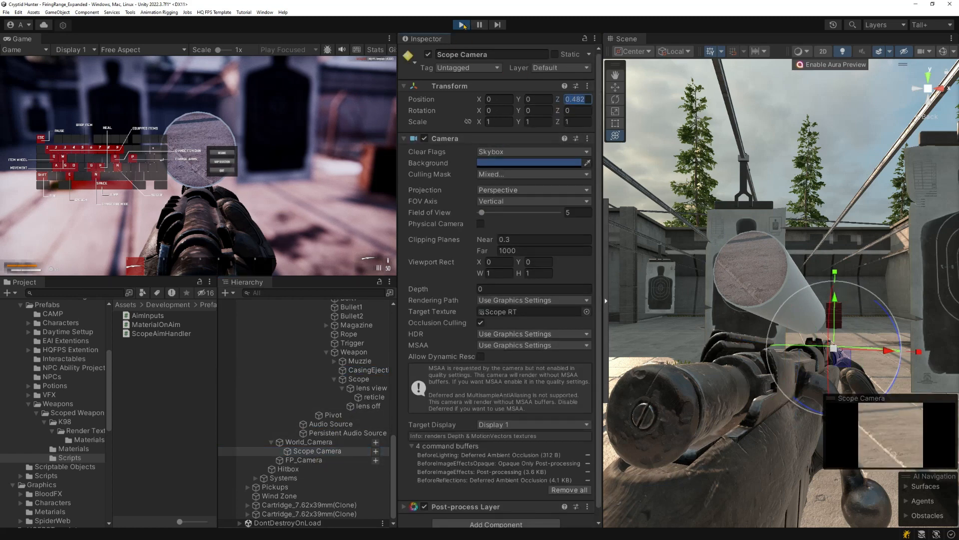
pyautogui.hotkey('ctrl', 'p')
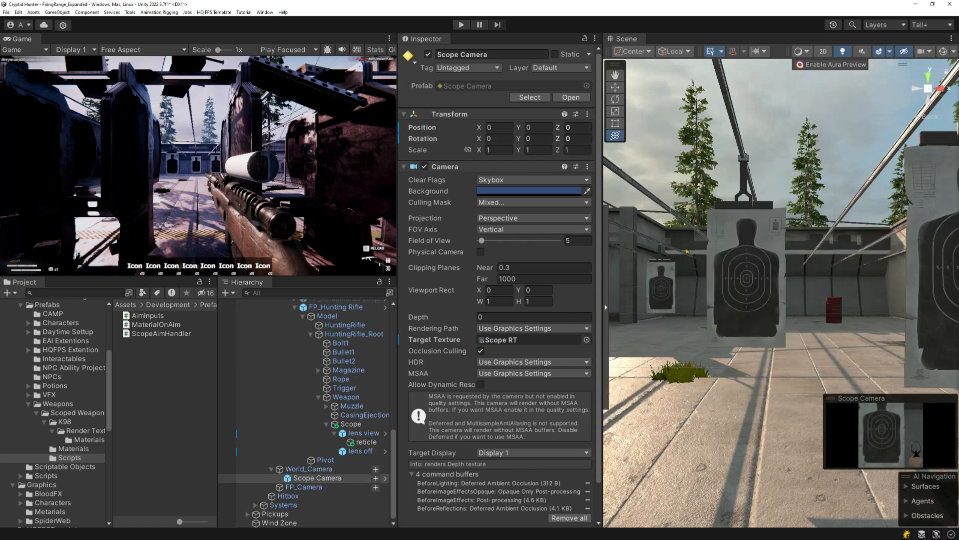
# Make the Black material on the lens off disc opaque by raising the alpha of its albedo colour
pyautogui.scroll(5, 784, 296)
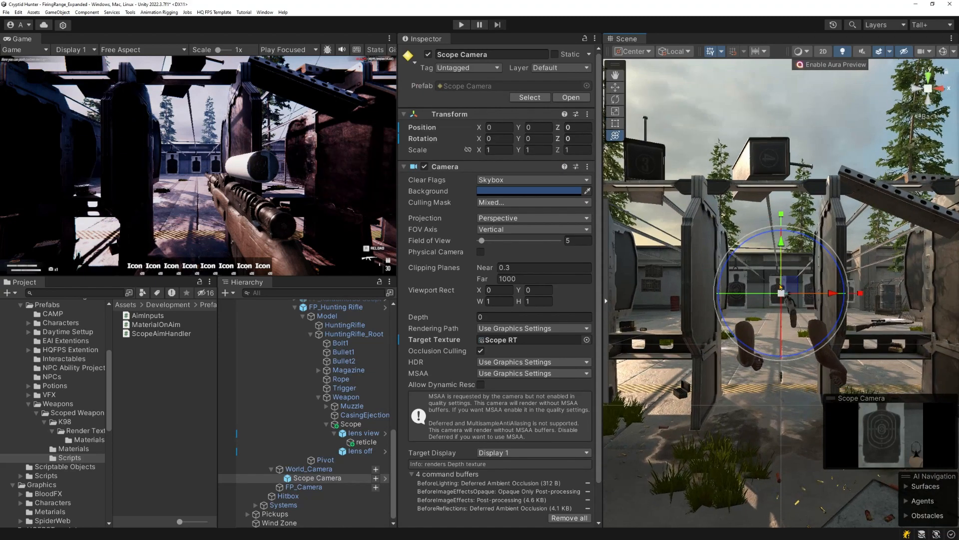
pyautogui.scroll(4, 785, 297)
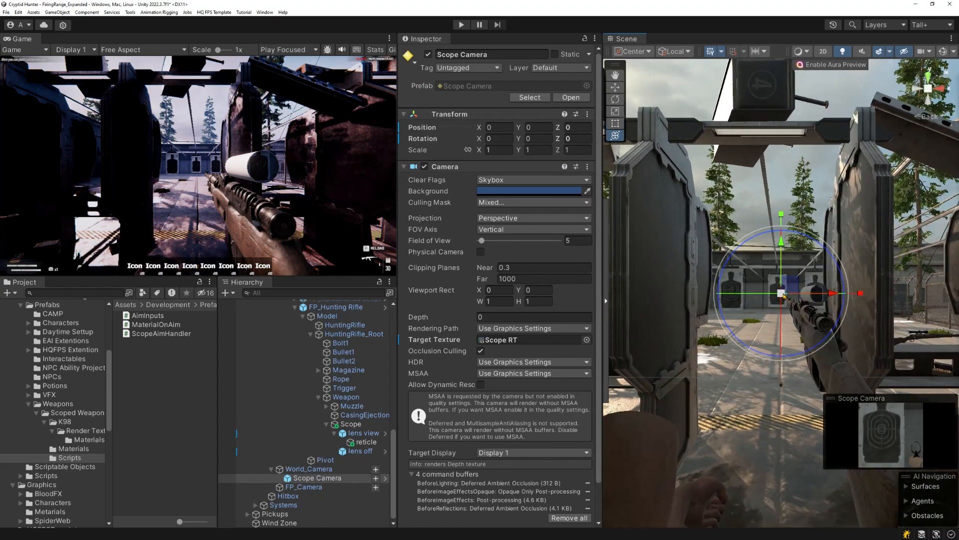
pyautogui.click(360, 451)
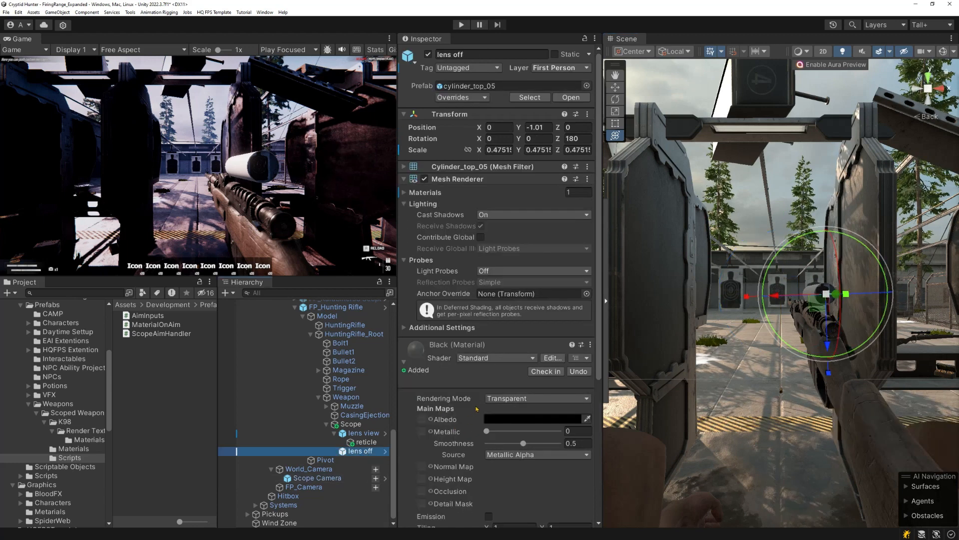
pyautogui.scroll(-3, 499, 300)
pyautogui.click(508, 359)
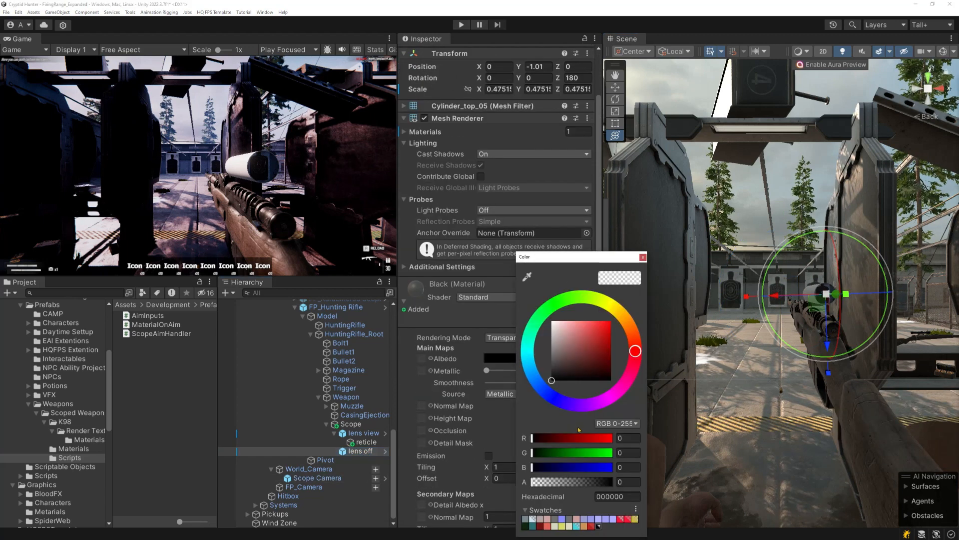
pyautogui.click(643, 257)
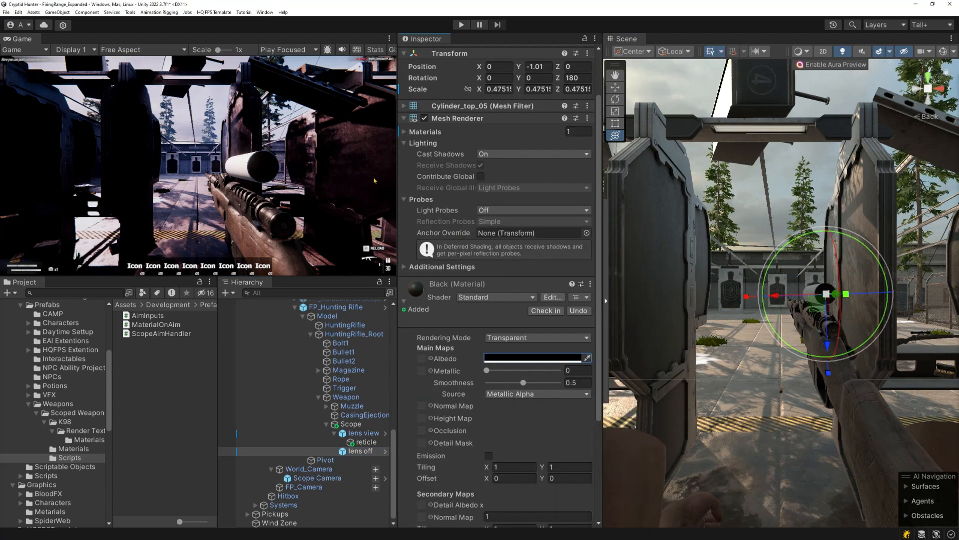
# Set the Scope Camera's Z position to 0.5
pyautogui.click(334, 480)
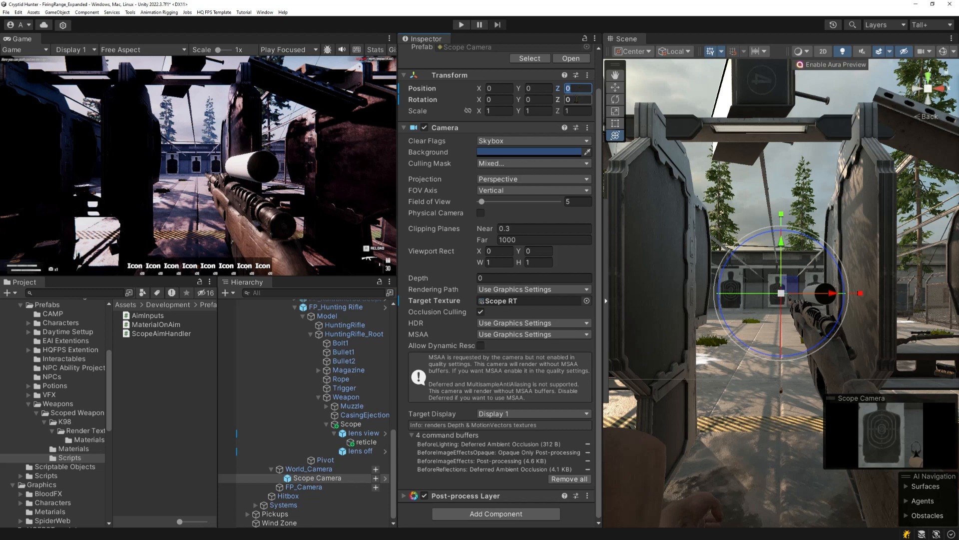
pyautogui.write('.5')
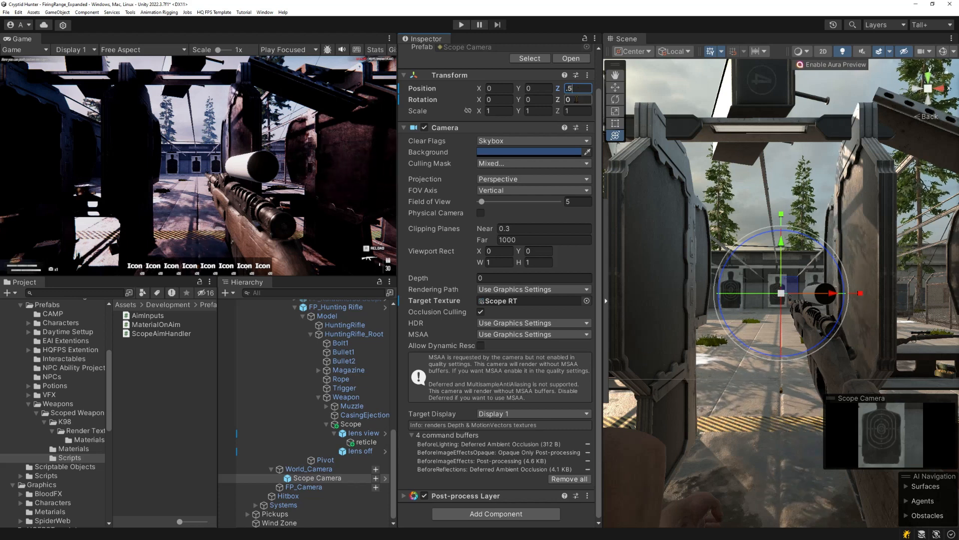
pyautogui.press('Return')
# Disable the lens off disc and nudge the reticle slightly along the scope's axis in the side view
pyautogui.click(915, 88)
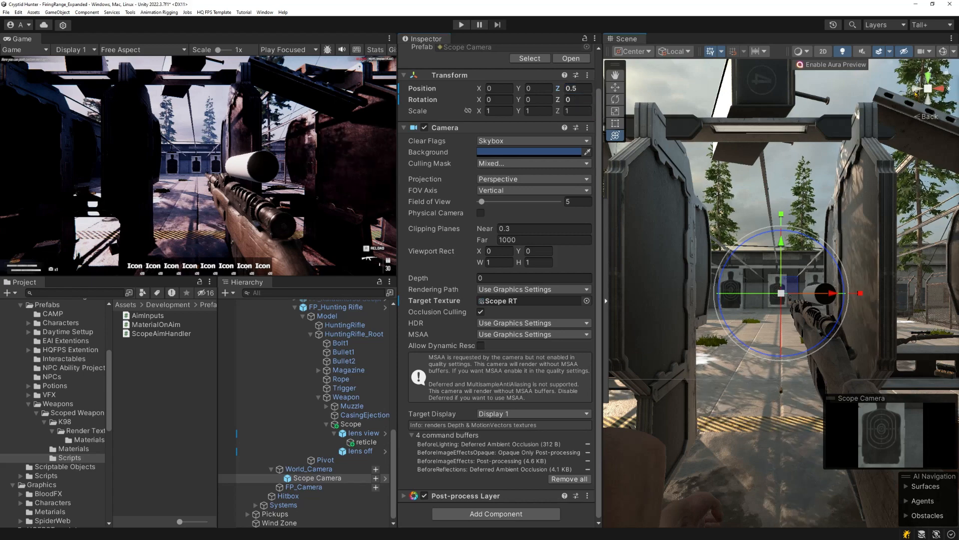
pyautogui.scroll(3, 709, 306)
pyautogui.scroll(10, 710, 306)
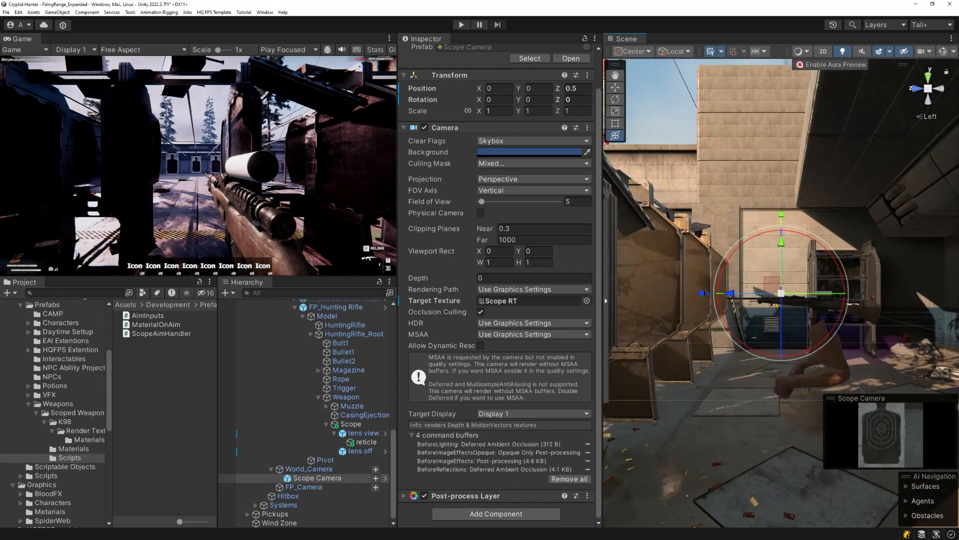
pyautogui.scroll(5, 810, 302)
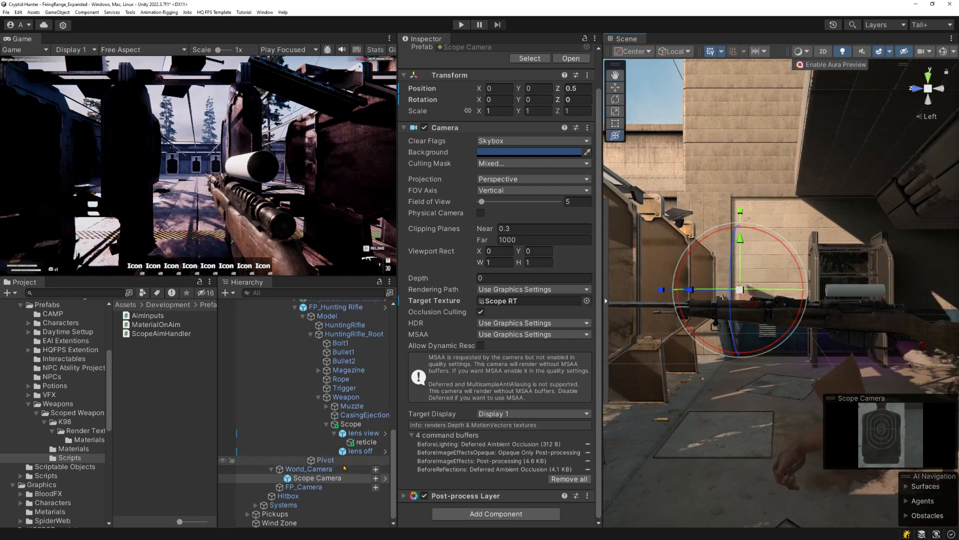
pyautogui.click(366, 441)
pyautogui.press('f')
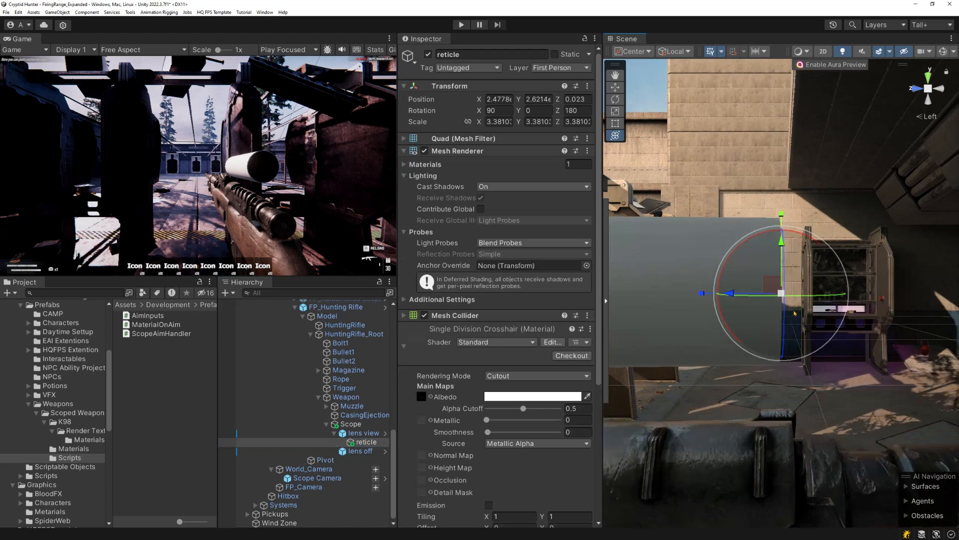
pyautogui.scroll(5, 795, 313)
pyautogui.moveTo(776, 295); pyautogui.dragTo(719, 308, button='middle')
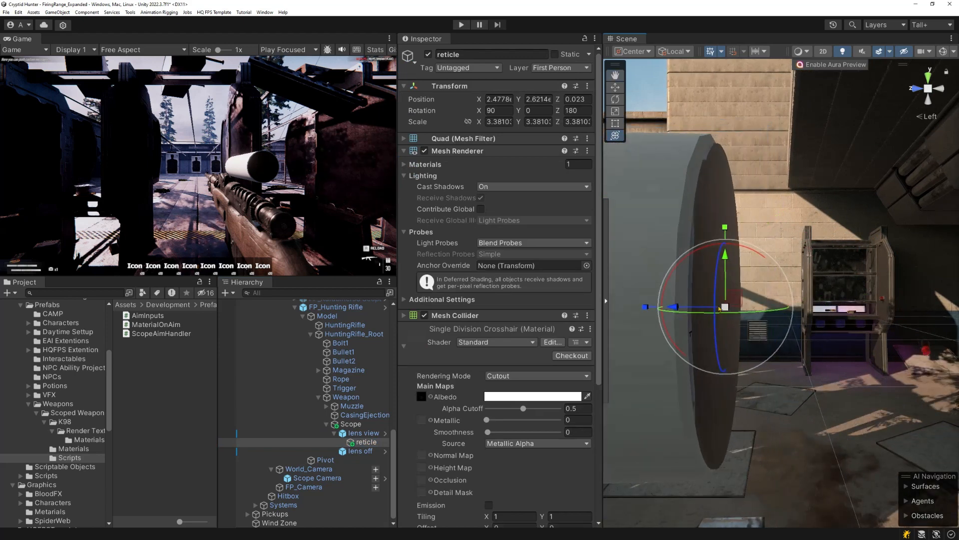
pyautogui.click(370, 451)
pyautogui.hotkey('alt', 'shift', 'a')
pyautogui.click(369, 443)
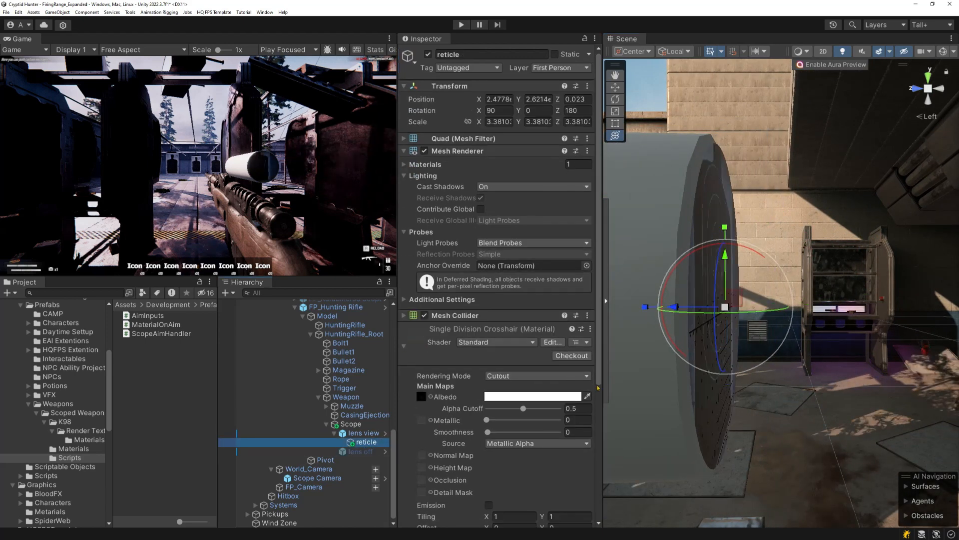
pyautogui.moveTo(677, 310); pyautogui.dragTo(678, 308)
# Re-enable the lens off disc and shift it outward along the scope's axis to about Y -1.0148
pyautogui.click(360, 451)
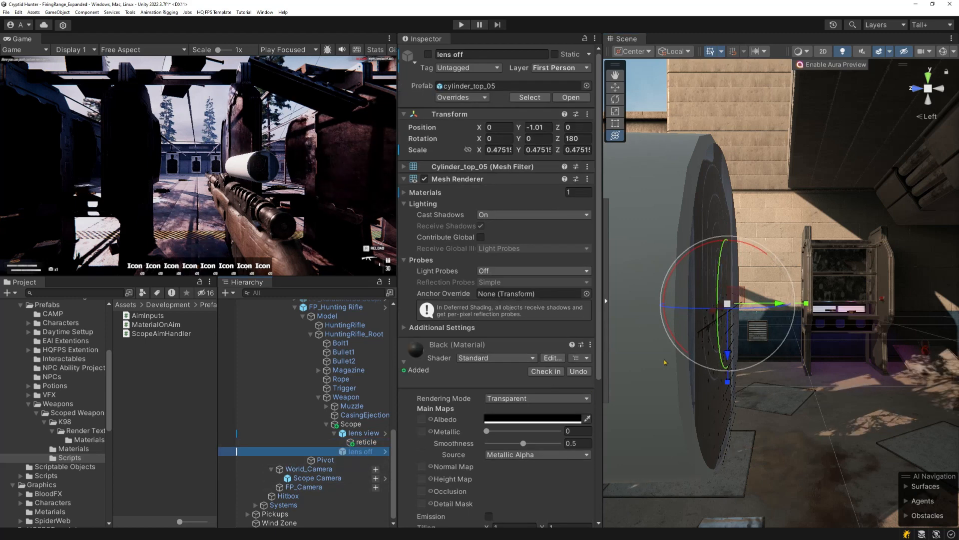
pyautogui.hotkey('alt', 'shift', 'a')
pyautogui.moveTo(779, 308); pyautogui.dragTo(782, 305)
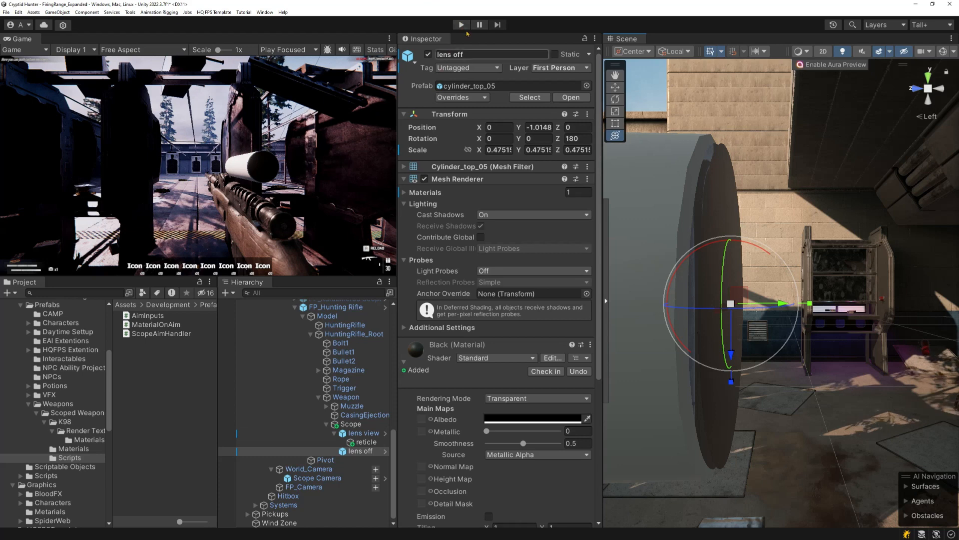
pyautogui.scroll(2, 340, 340)
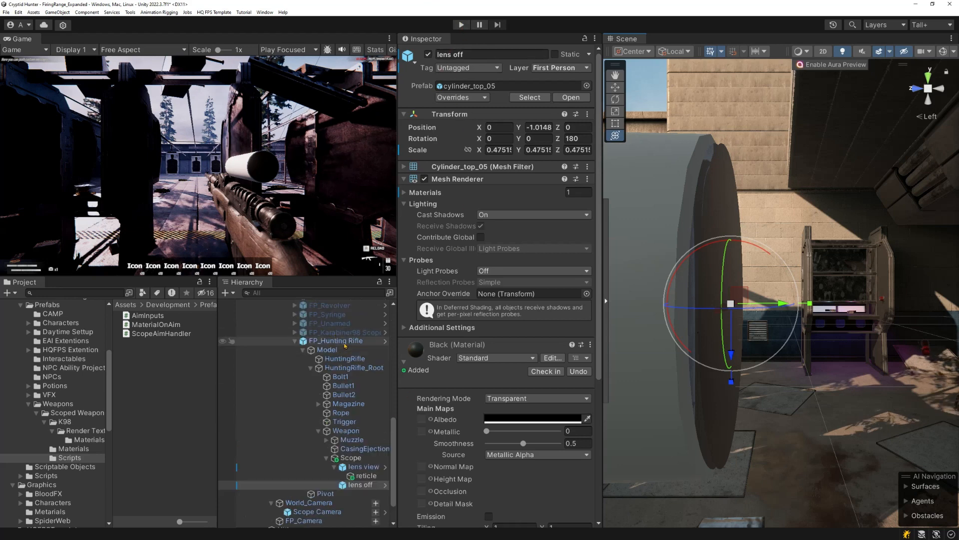
# With FP_Hunting Rifle selected, enter Play mode, pick up the hunting rifle and aim through its scope
pyautogui.click(346, 341)
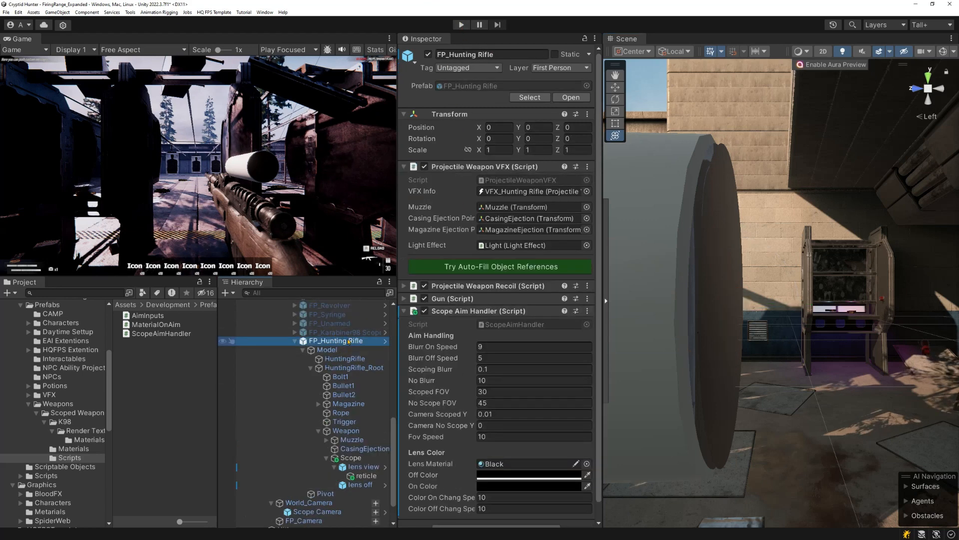
pyautogui.click(461, 25)
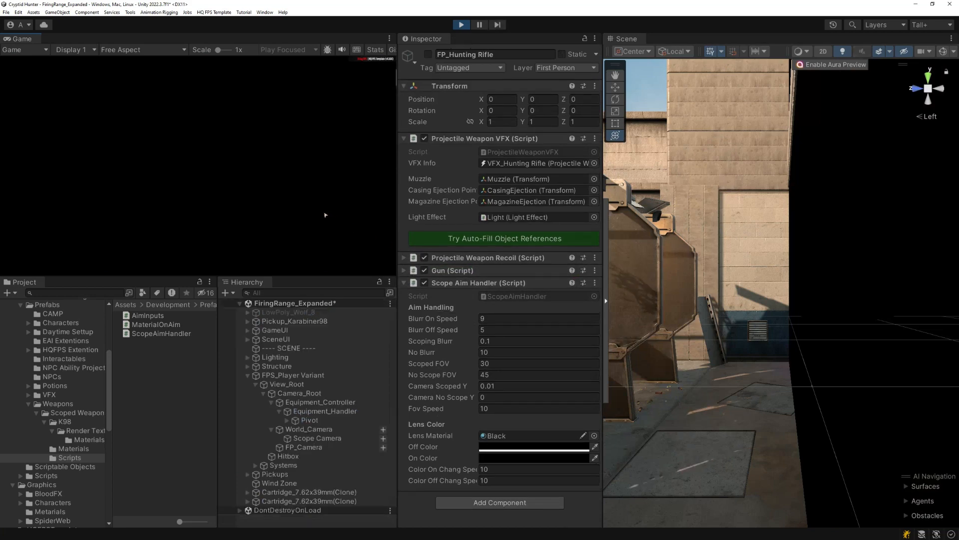
pyautogui.press('w')
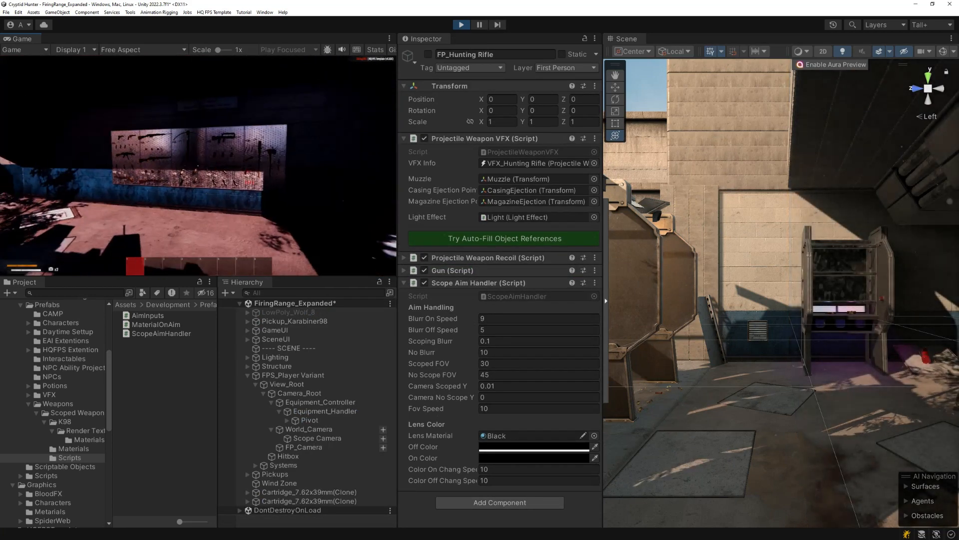
pyautogui.press('e')
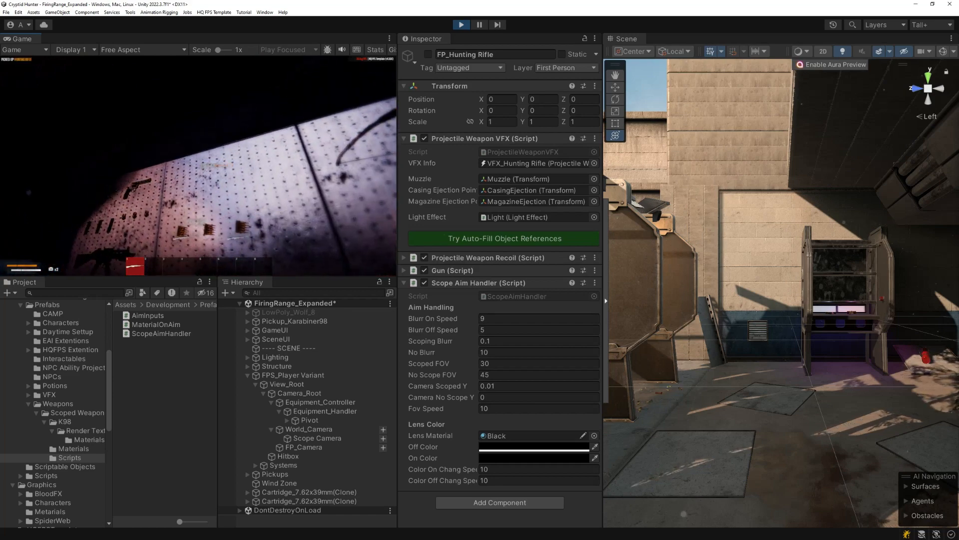
pyautogui.press('w')
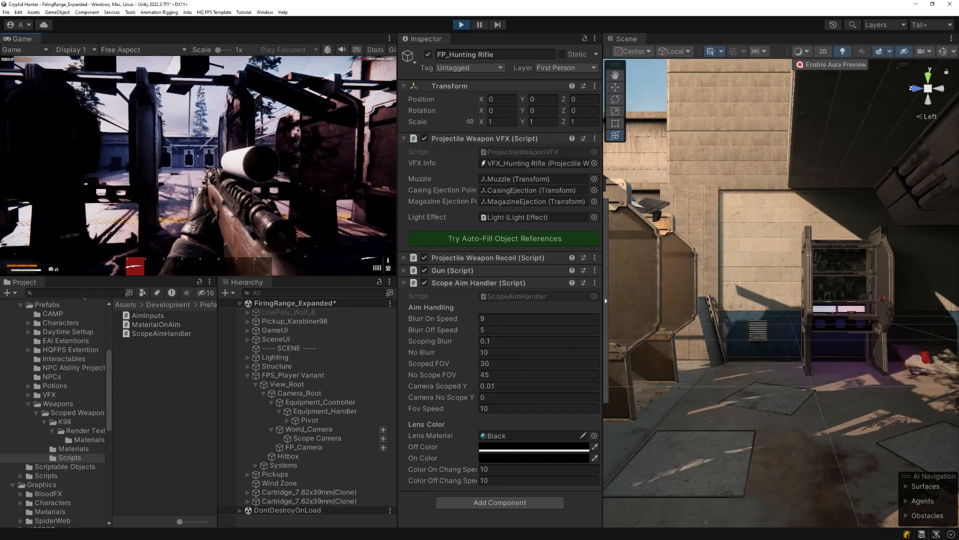
pyautogui.rightClick(198, 166)
pyautogui.press('w')
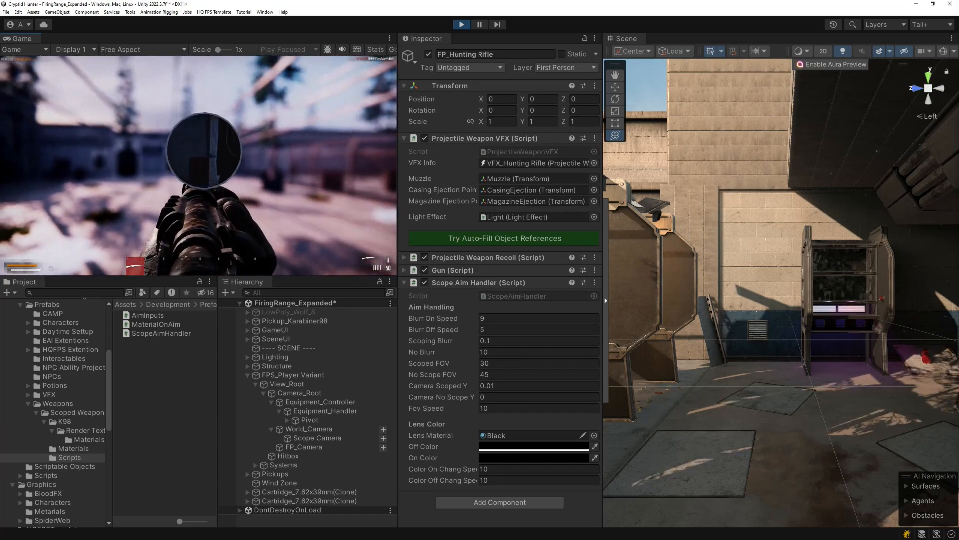
pyautogui.press('w')
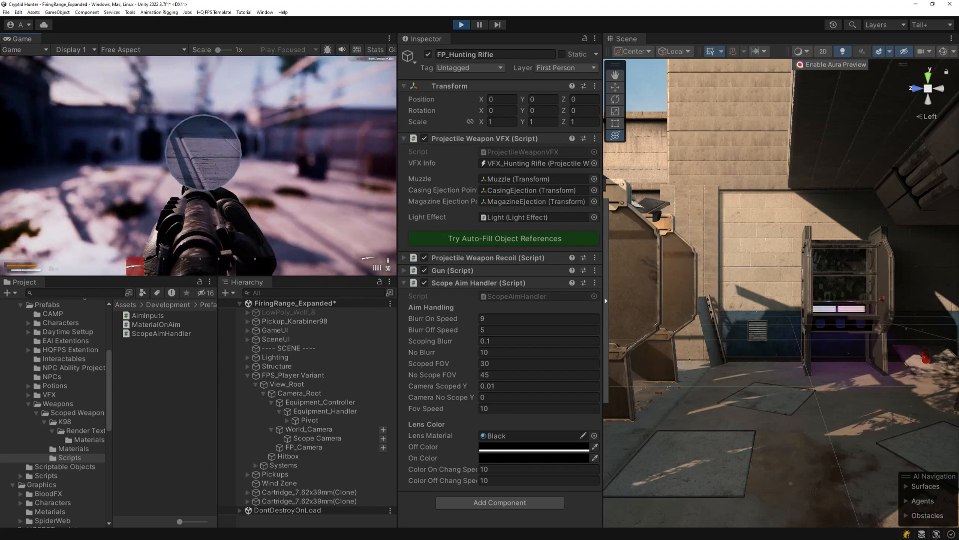
# Maximize the Game view, resume the game, and test aiming and firing the rifle through the scope
pyautogui.doubleClick(277, 40)
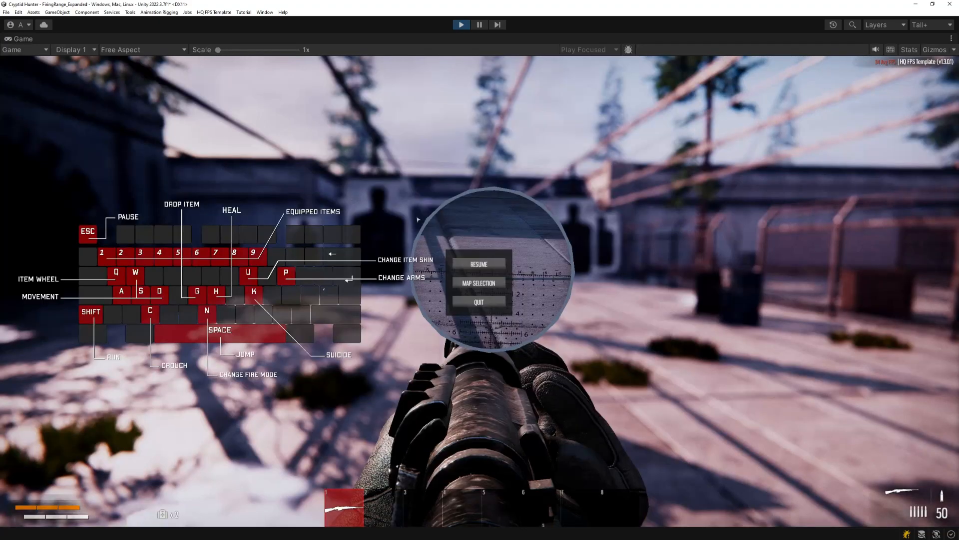
pyautogui.press('Escape')
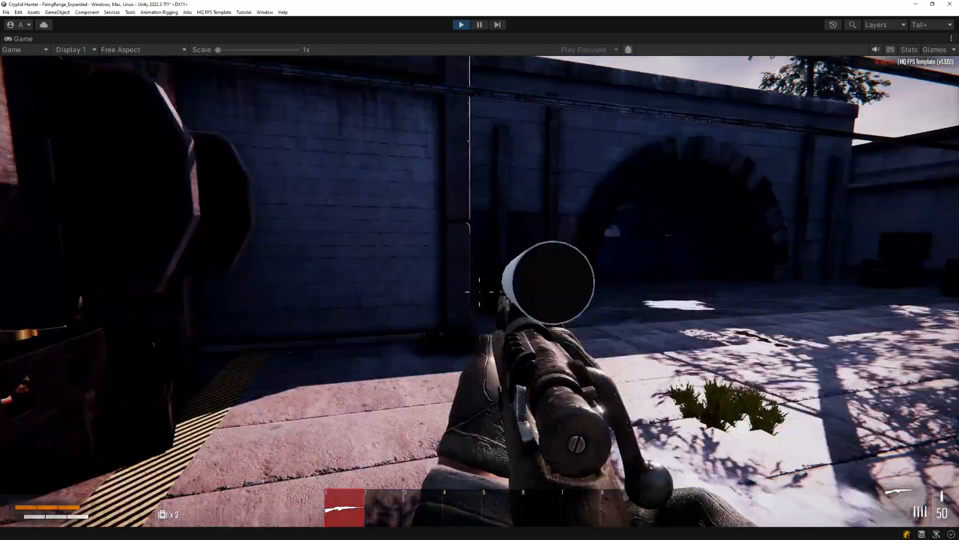
pyautogui.press('w')
pyautogui.rightClick(480, 291)
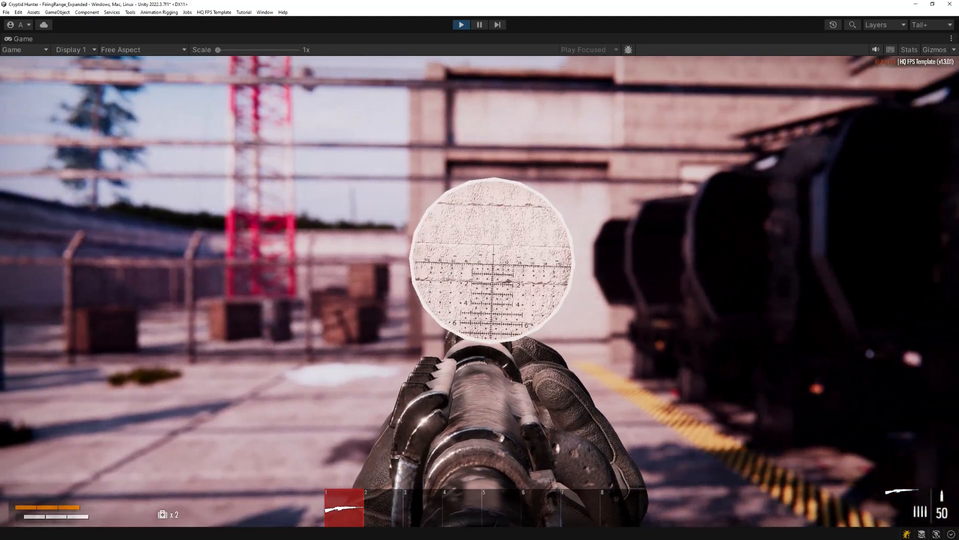
pyautogui.click(480, 291)
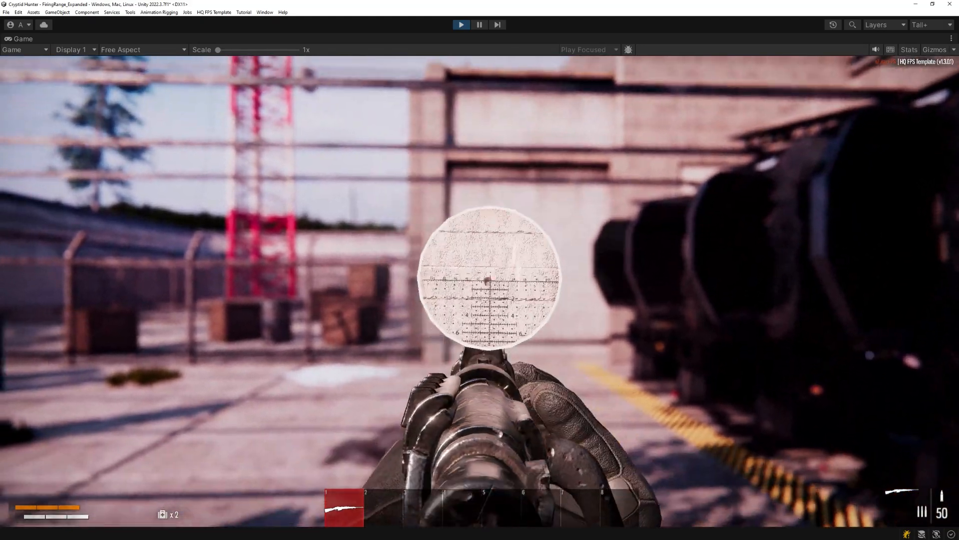
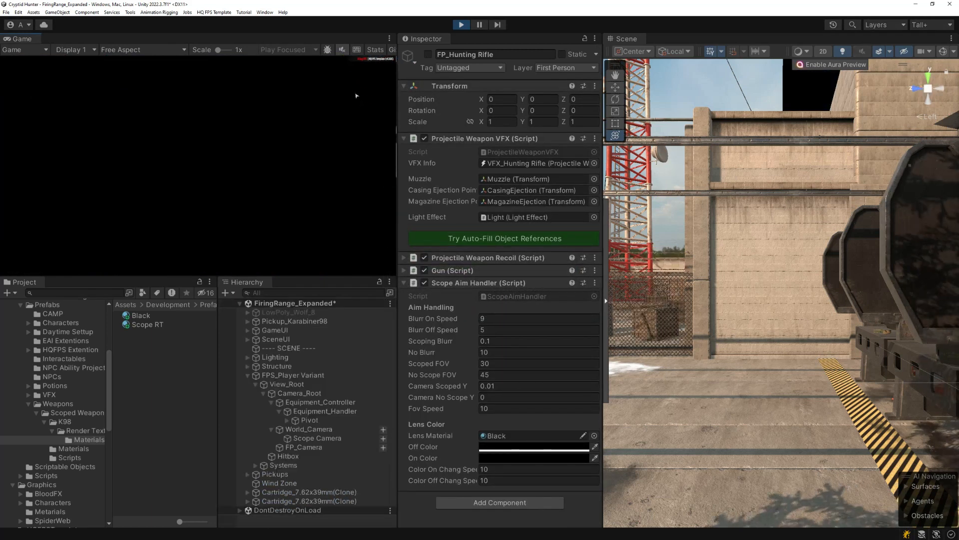
# Pick up the hunting rifle in the new play session, aim through the scope and pause the game
pyautogui.press('w')
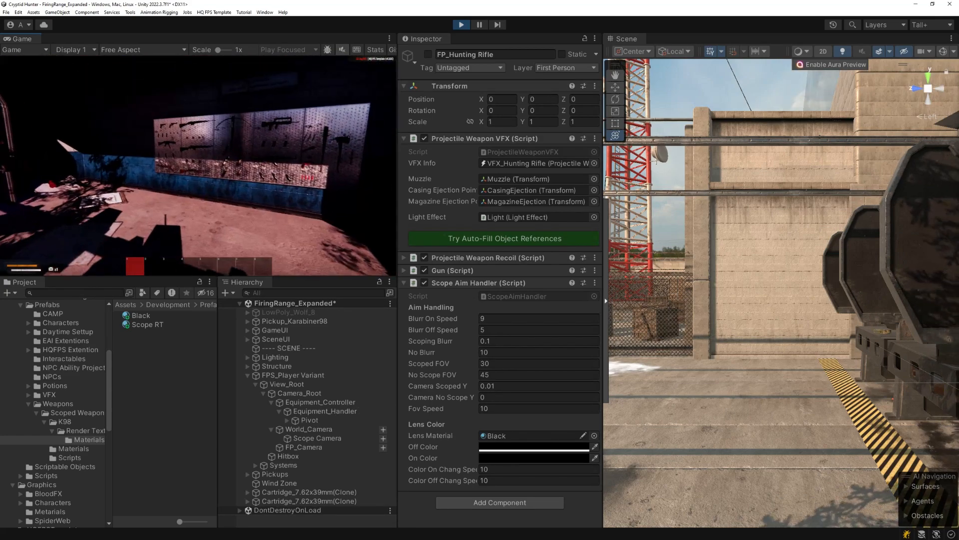
pyautogui.press('e')
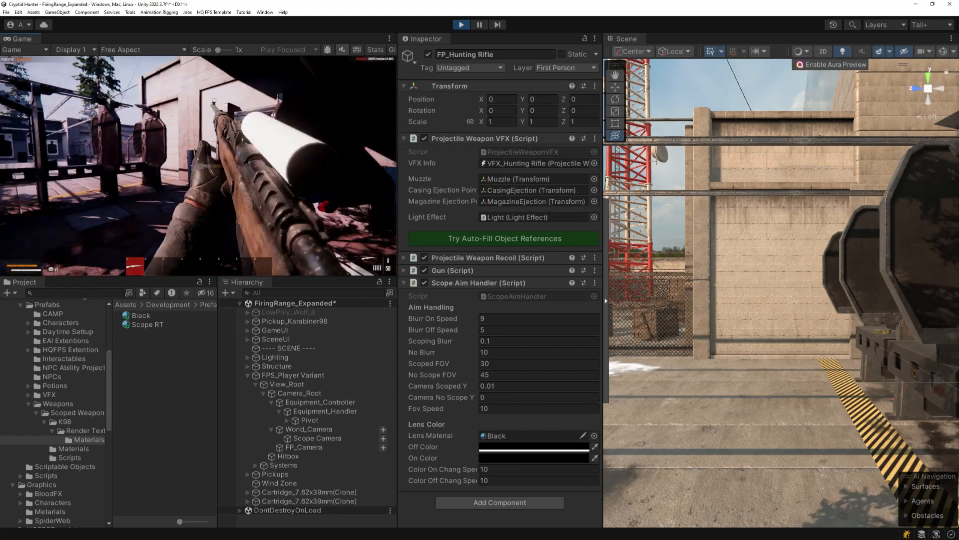
pyautogui.press('w')
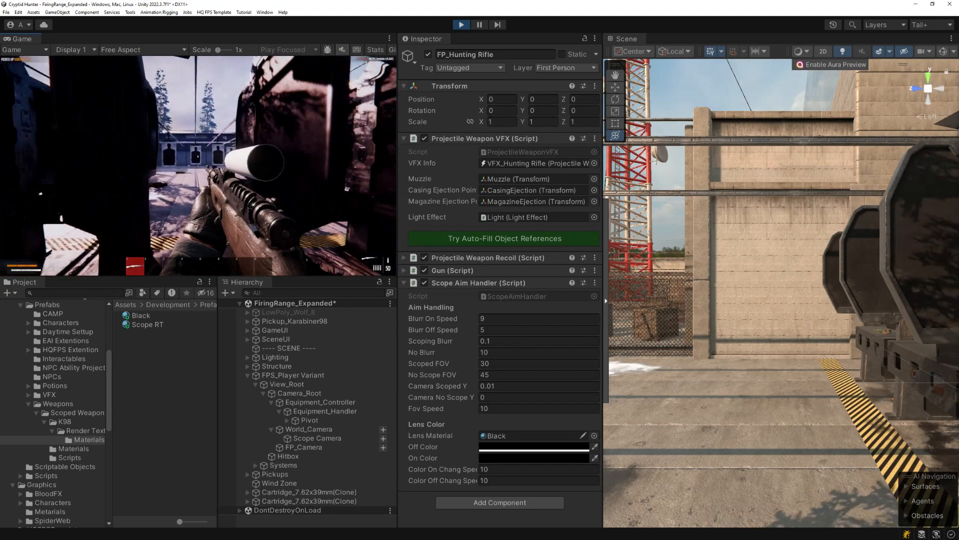
pyautogui.rightClick(198, 165)
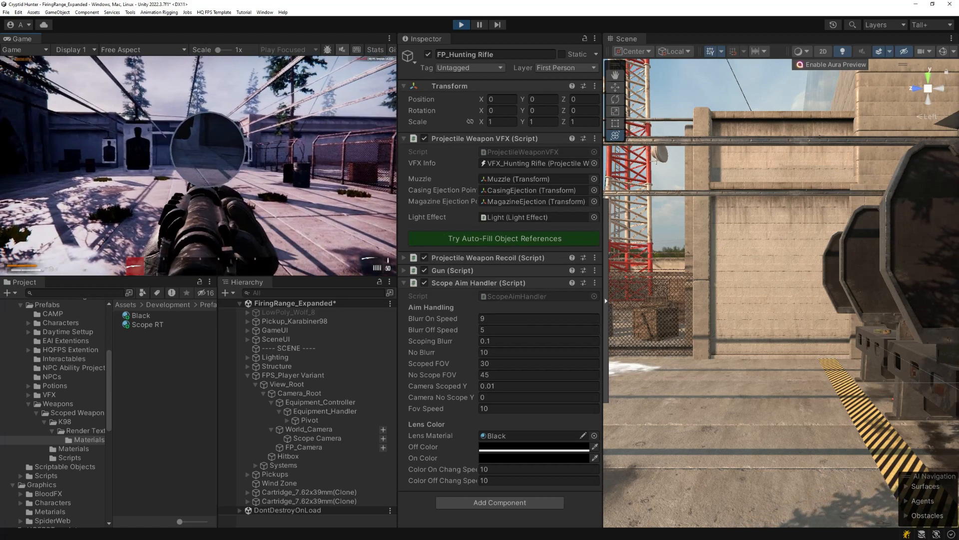
pyautogui.press('Escape')
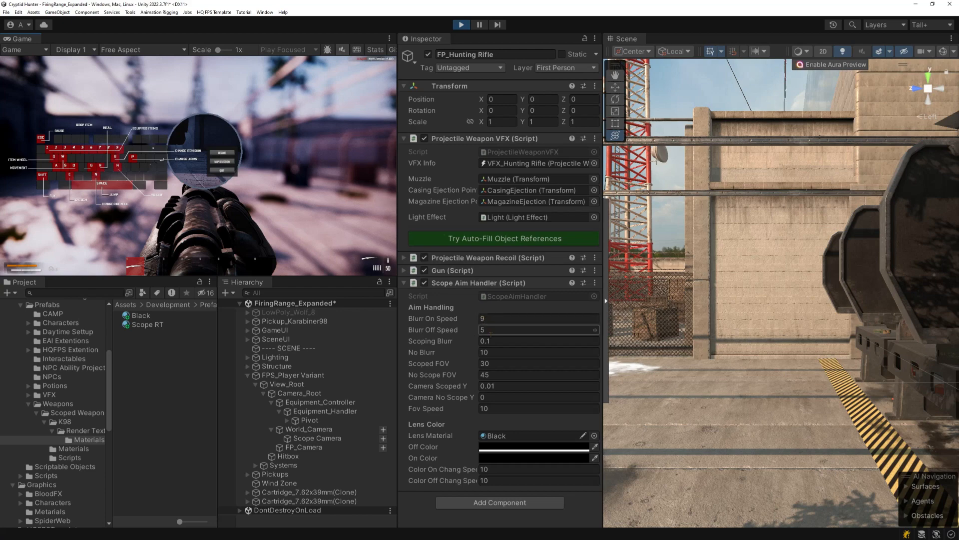
# Try Blurr On Speed and Blurr Off Speed at 1, test aiming in and out, and restore both speeds
pyautogui.click(492, 320)
pyautogui.write('1')
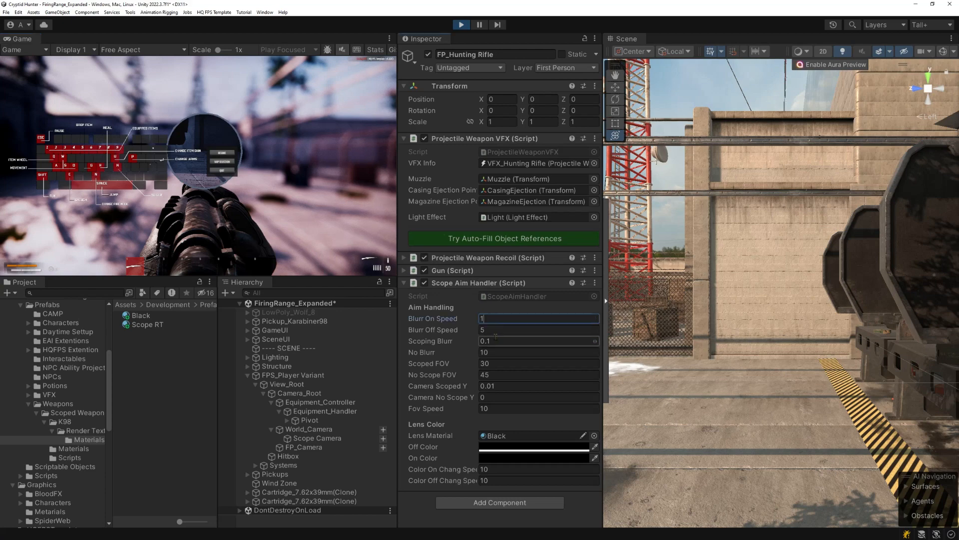
pyautogui.click(493, 331)
pyautogui.write('1')
pyautogui.click(221, 153)
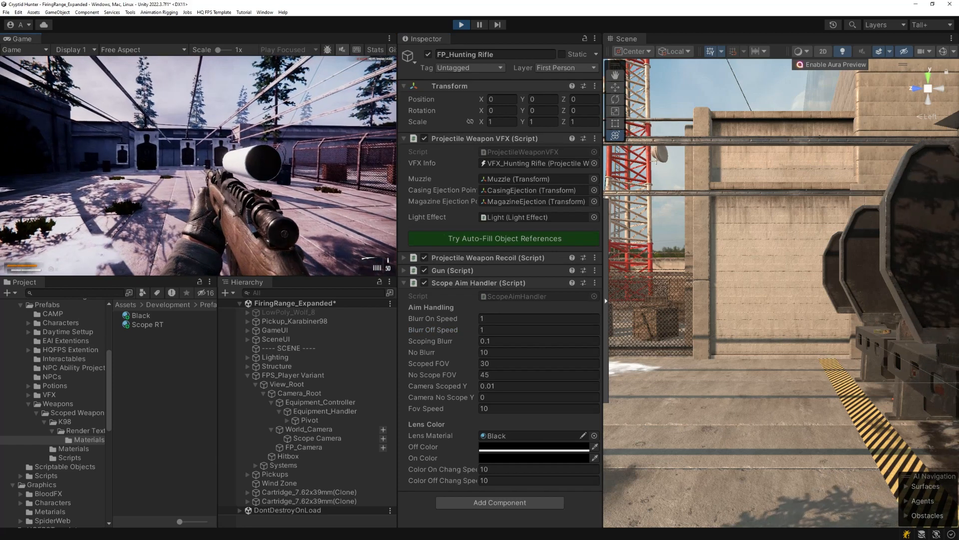
pyautogui.rightClick(198, 165)
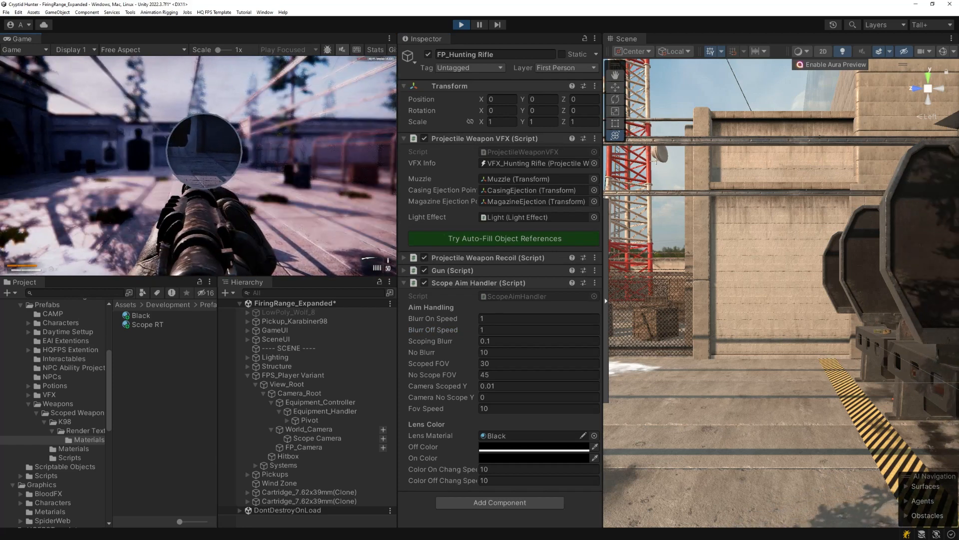
pyautogui.rightClick(199, 165)
pyautogui.press('Escape')
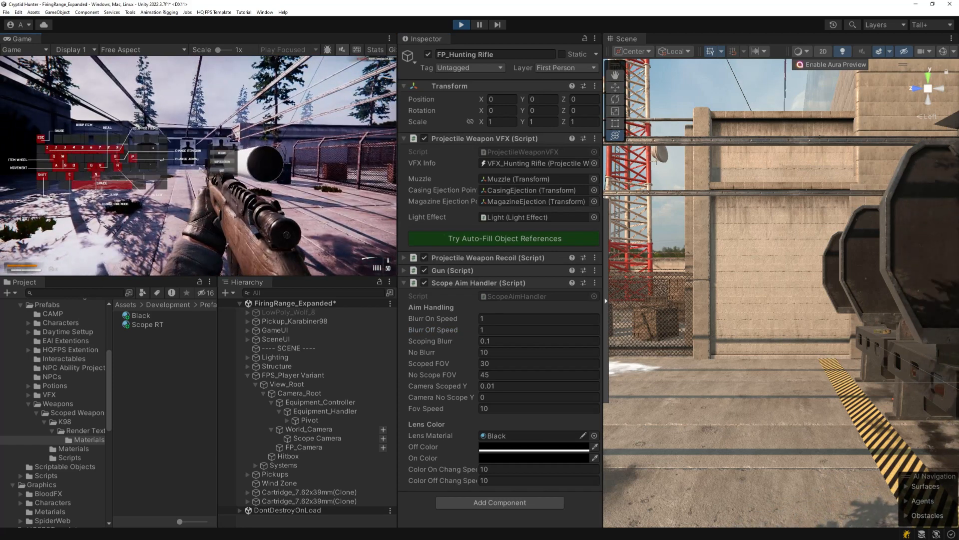
pyautogui.press('Escape')
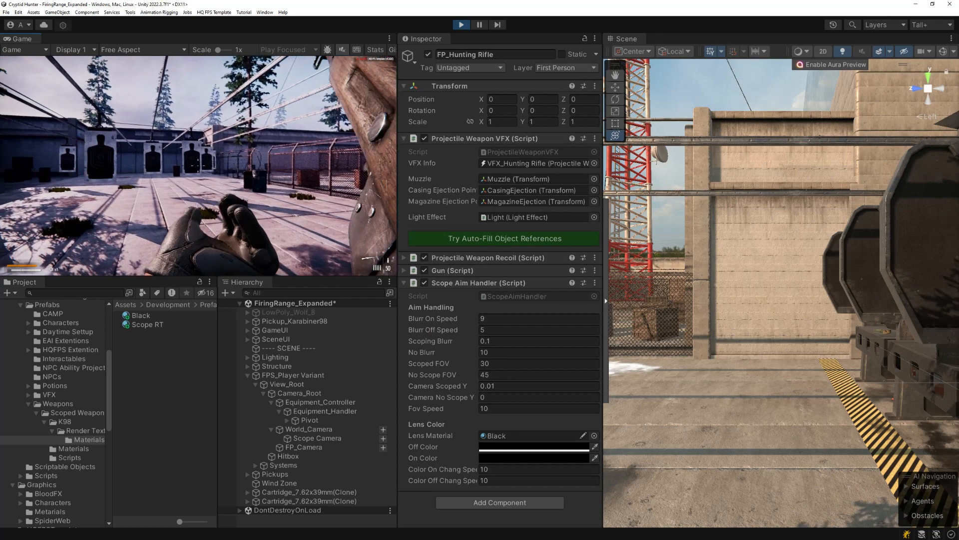
pyautogui.press('Escape')
# Try a Scoping Blurr of 1.57 in the running game, test aiming, and restore the value
pyautogui.click(493, 341)
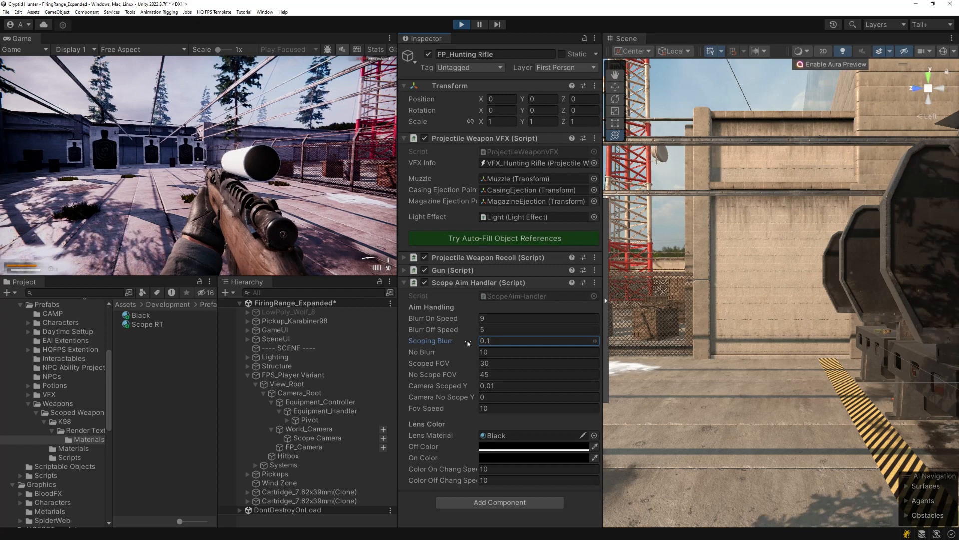
pyautogui.moveTo(464, 343); pyautogui.dragTo(490, 348)
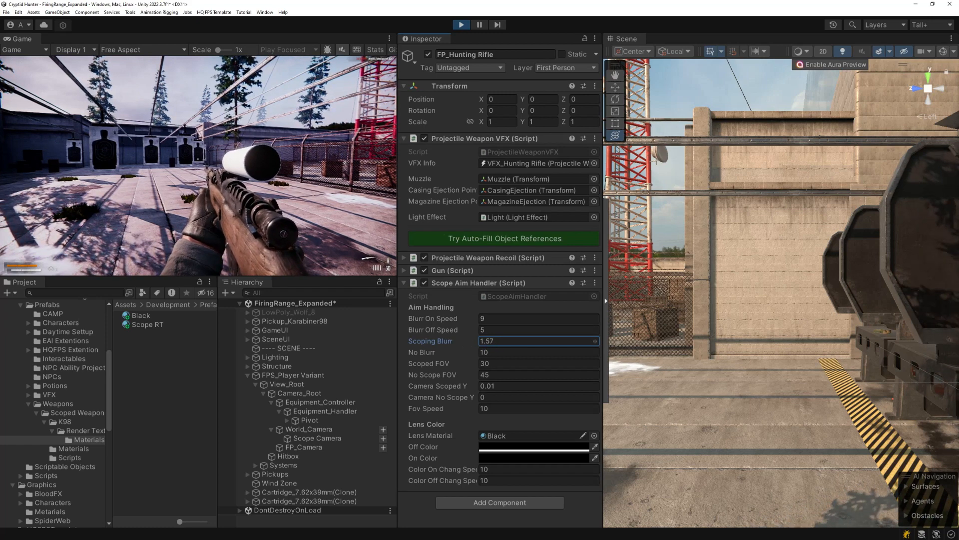
pyautogui.rightClick(385, 264)
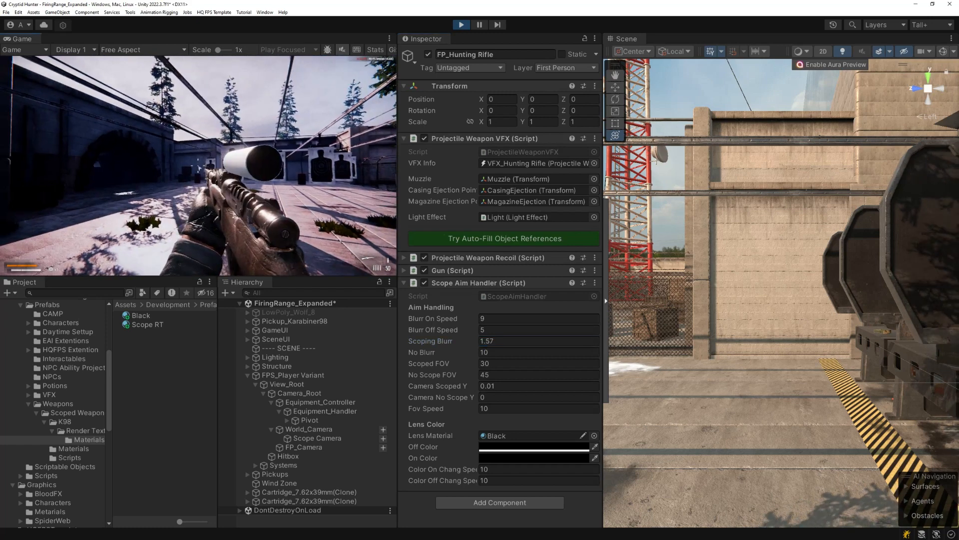
pyautogui.press('Escape')
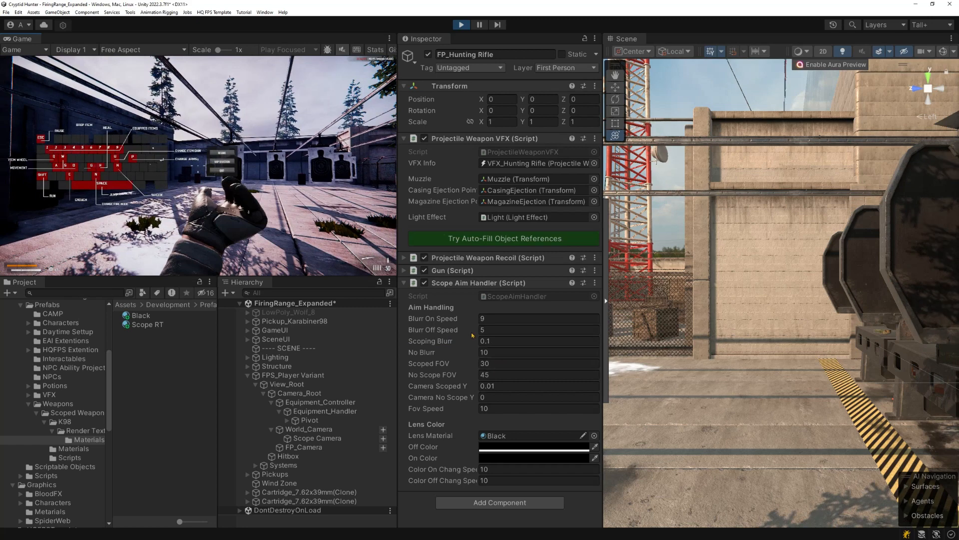
pyautogui.press('Escape')
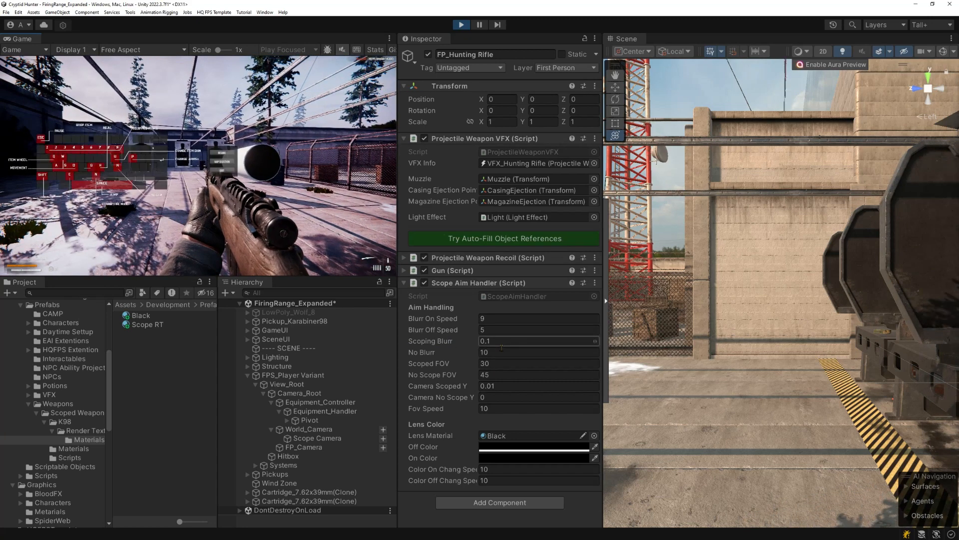
# Adjust the Scope Aim Handler's No Scope FOV to 45.75
pyautogui.click(482, 352)
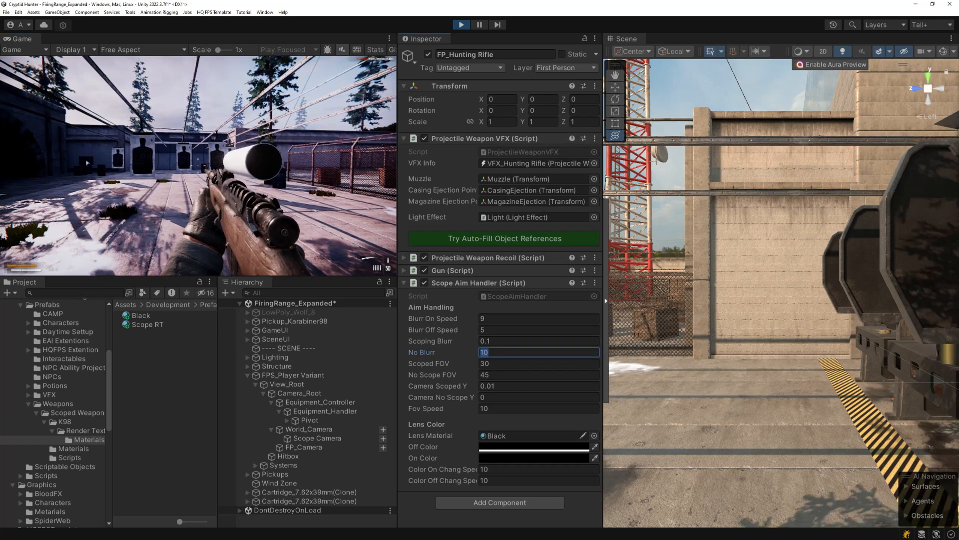
pyautogui.press('Tab')
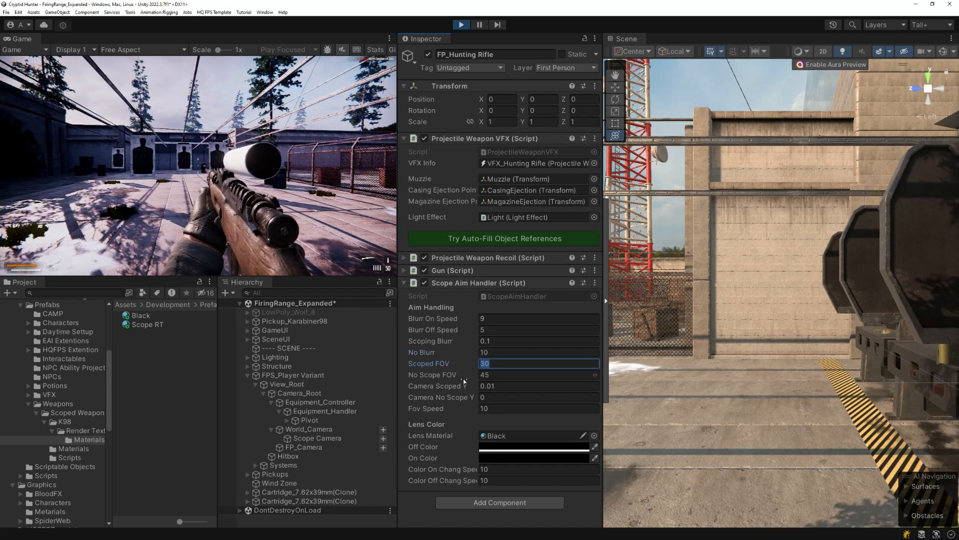
pyautogui.click(481, 375)
pyautogui.moveTo(457, 377); pyautogui.dragTo(475, 376)
pyautogui.moveTo(575, 363); pyautogui.dragTo(300, 385)
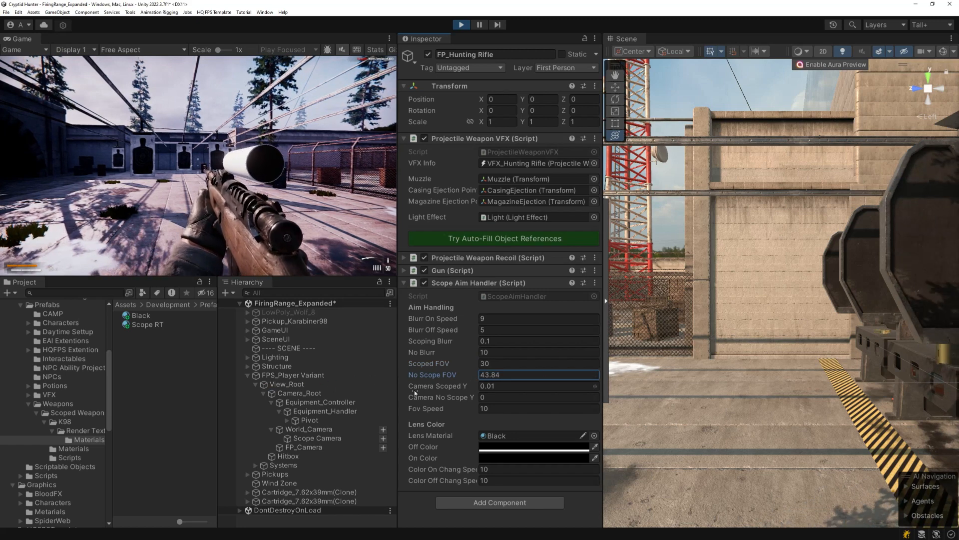
pyautogui.moveTo(414, 393); pyautogui.dragTo(354, 264)
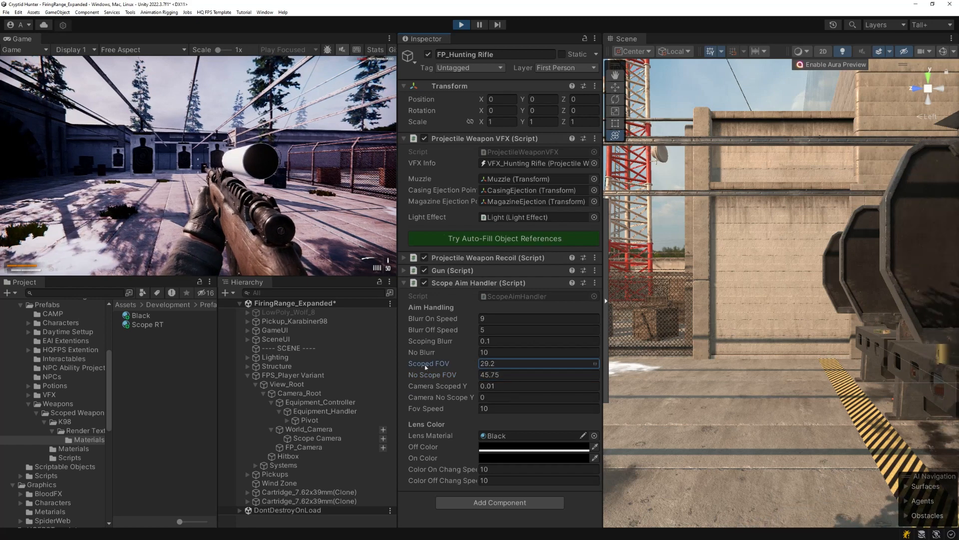
# Lower the Scoped FOV to 13.3, aim through the scope to test the zoom, and pause the game
pyautogui.moveTo(426, 367); pyautogui.dragTo(343, 369)
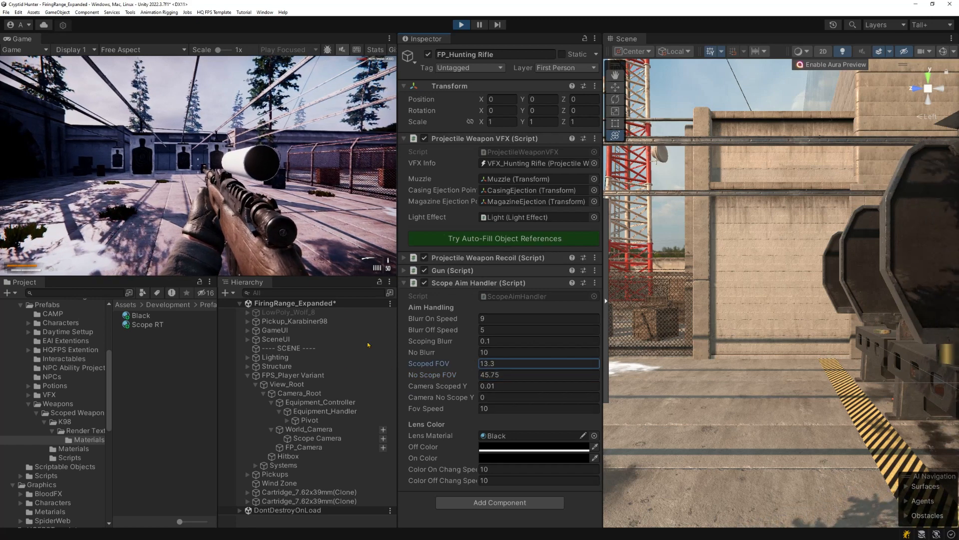
pyautogui.rightClick(339, 245)
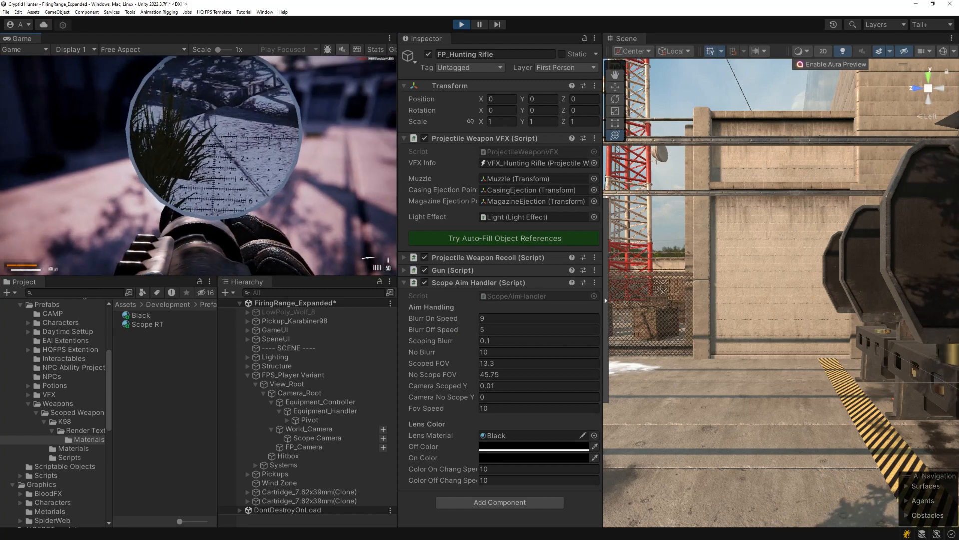
pyautogui.press('Escape')
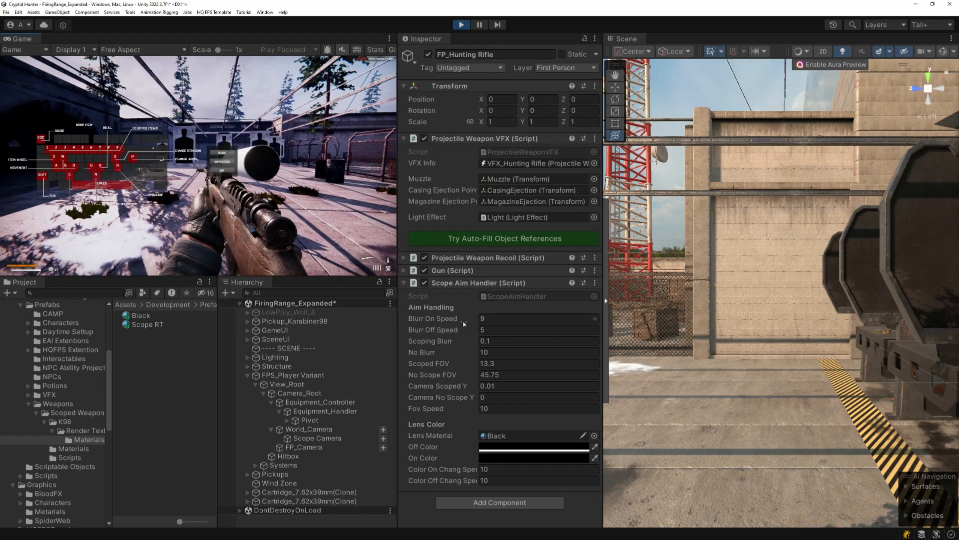
# Try Scoped FOV values of 37.4 and 29.4 on the Scope Aim Handler, testing the aim in the running game
pyautogui.moveTo(463, 364); pyautogui.dragTo(541, 361)
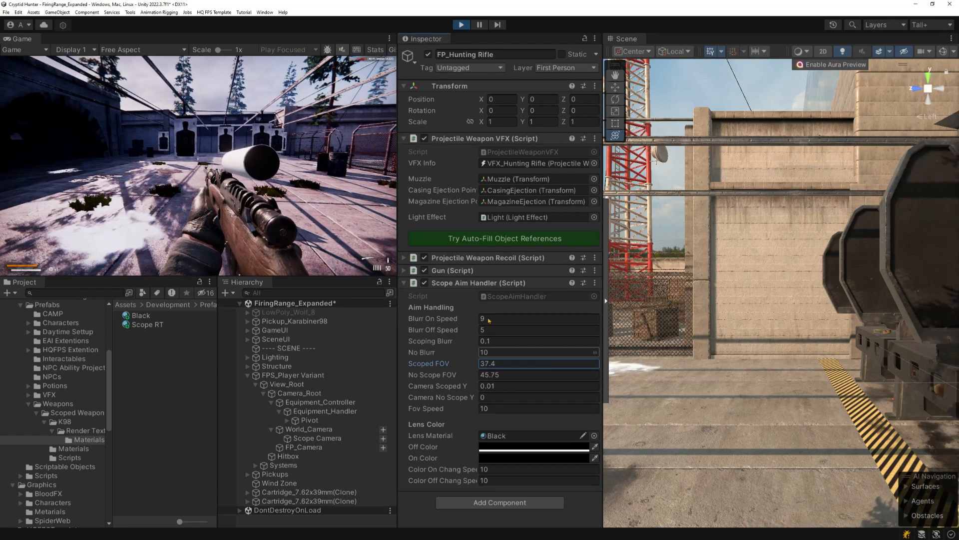
pyautogui.rightClick(356, 243)
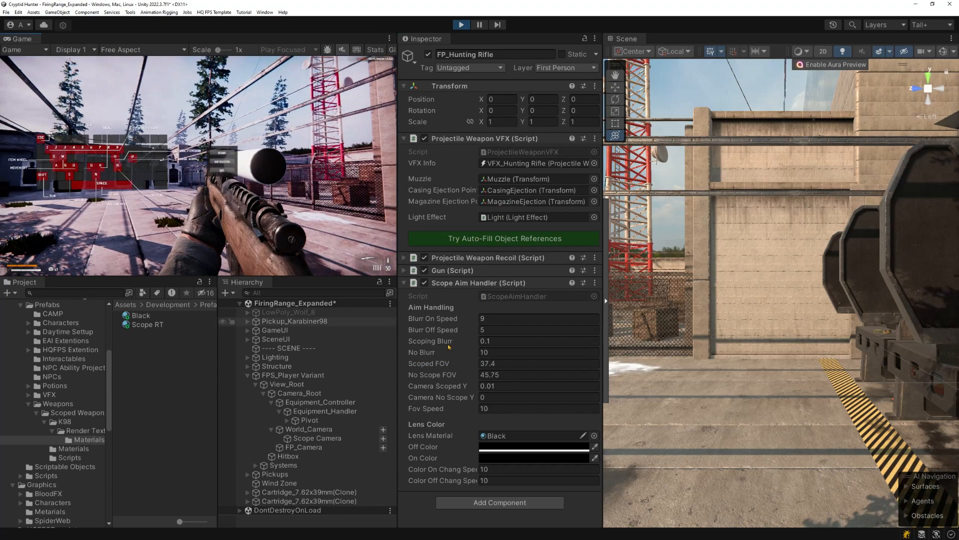
pyautogui.click(462, 365)
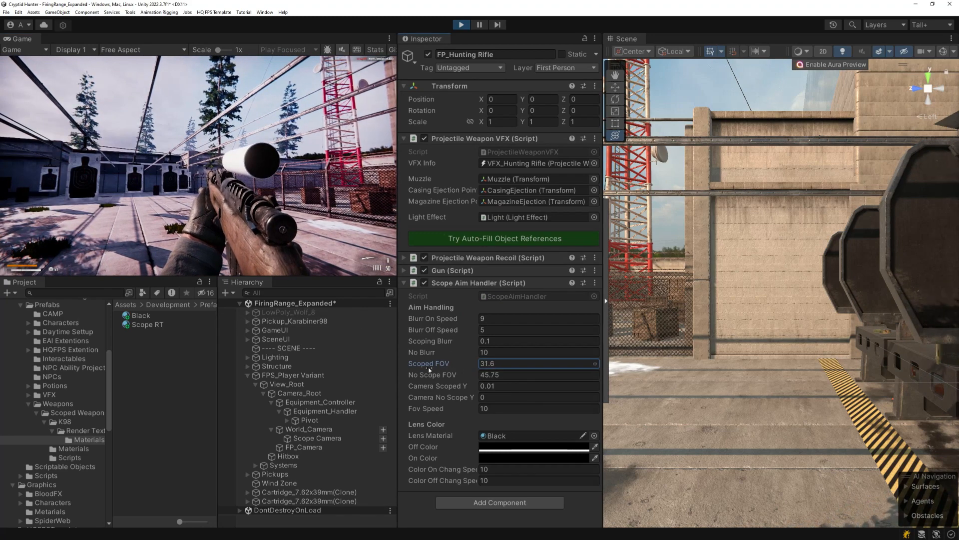
pyautogui.moveTo(429, 370); pyautogui.dragTo(421, 370)
pyautogui.rightClick(357, 244)
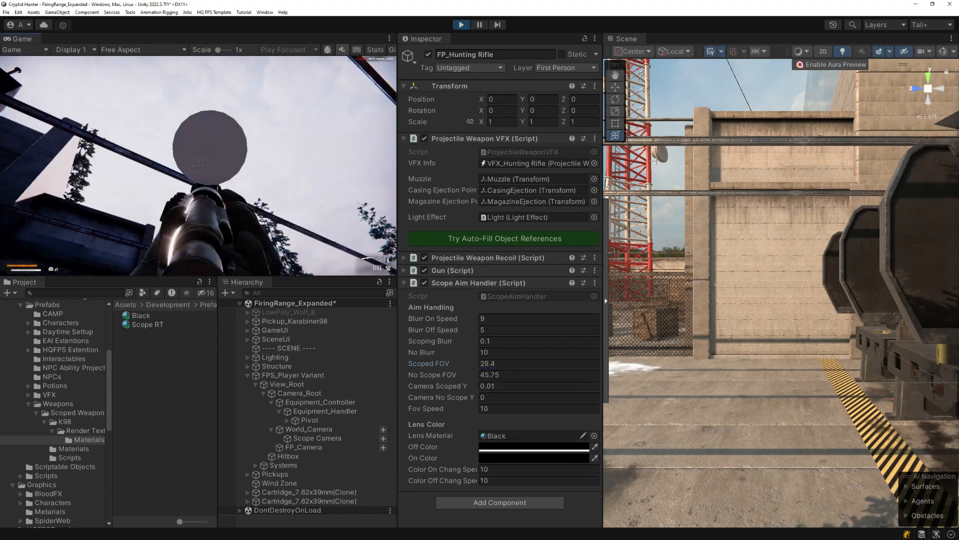
pyautogui.press('Escape')
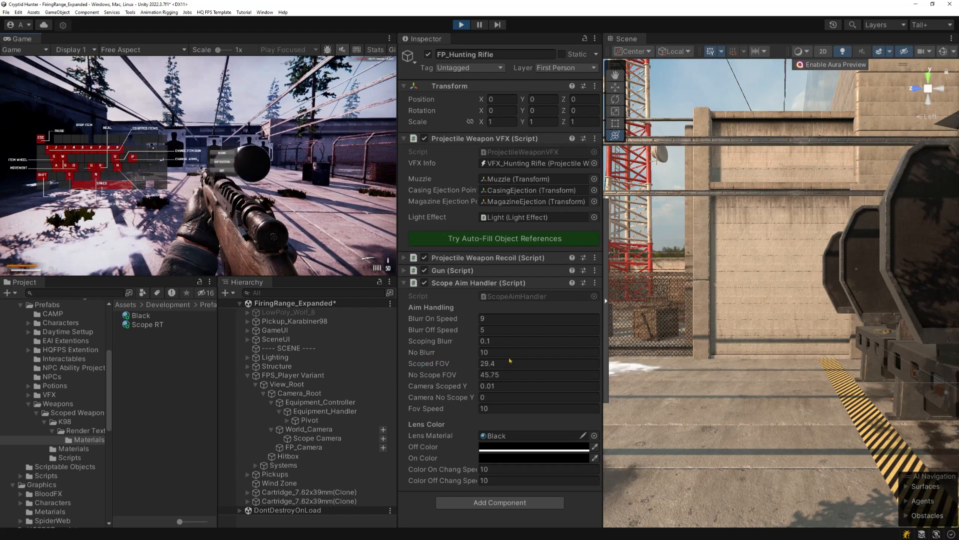
# Set Camera Scoped Y to 0.02, aim through the scope to test the height, and pause the game
pyautogui.click(508, 386)
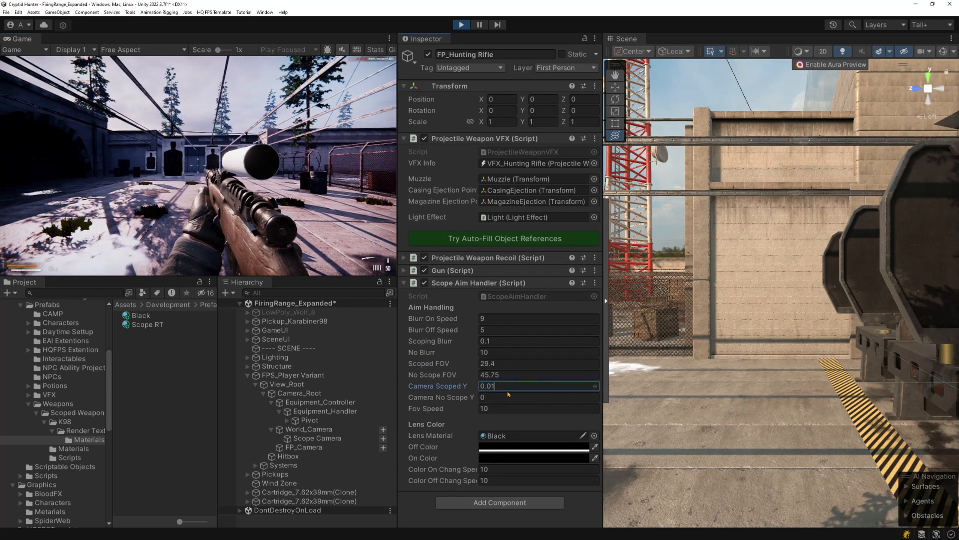
pyautogui.press('BackSpace')
pyautogui.write('2')
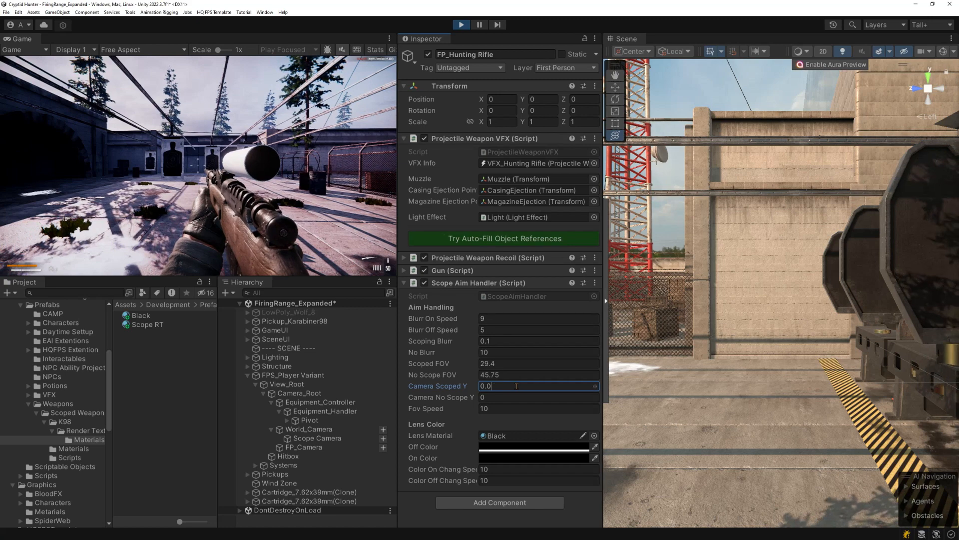
pyautogui.click(309, 209)
pyautogui.rightClick(199, 165)
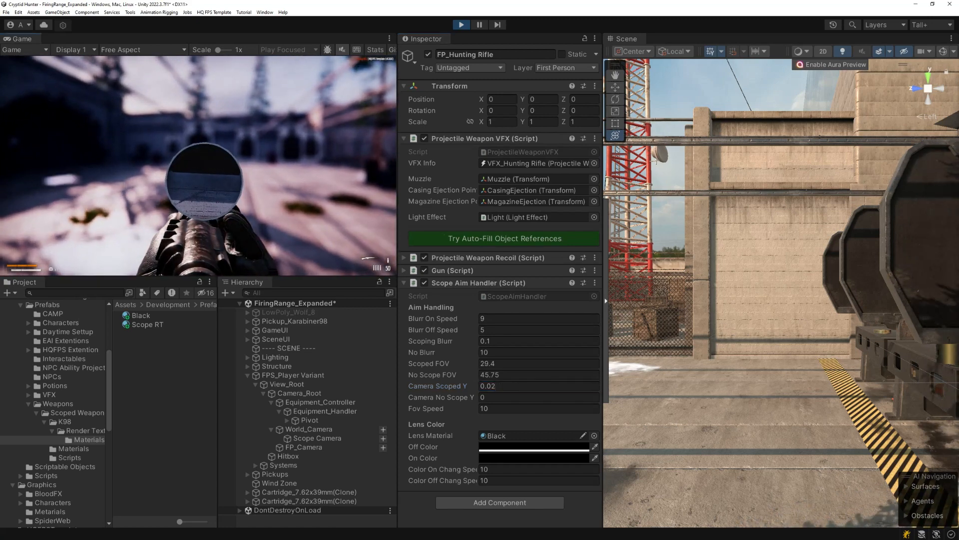
pyautogui.press('Escape')
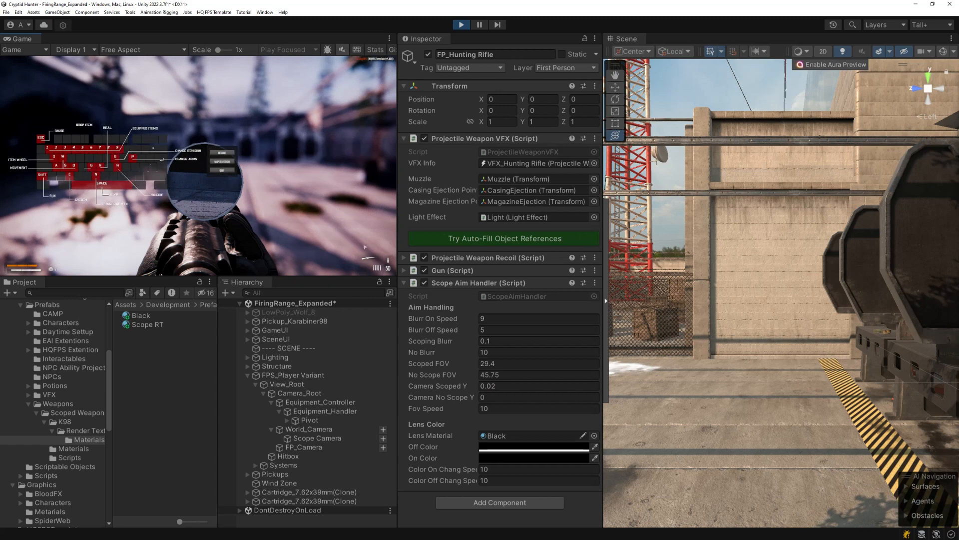
# Try a Camera Scoped Y of 0.05 and test aiming in the running game
pyautogui.click(528, 387)
pyautogui.click(529, 386)
pyautogui.click(222, 153)
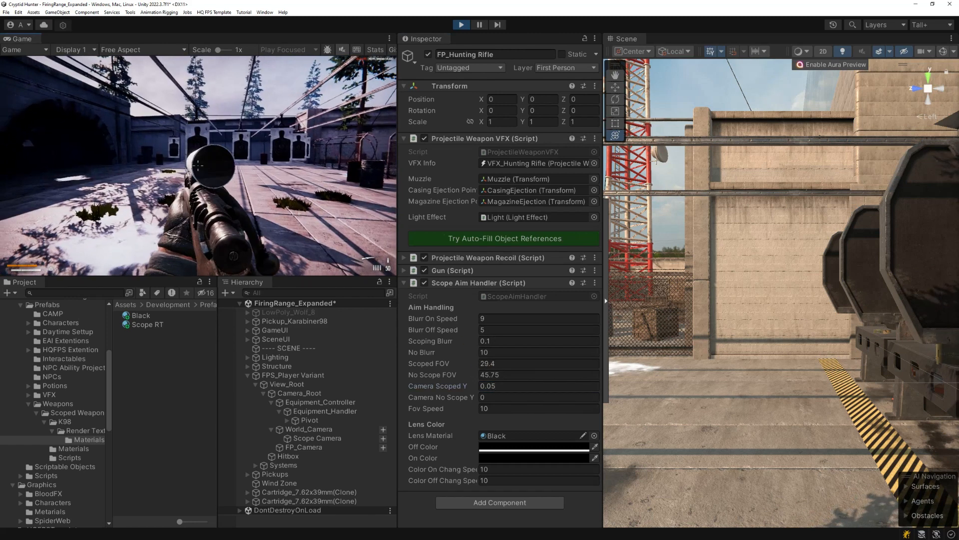
pyautogui.rightClick(198, 165)
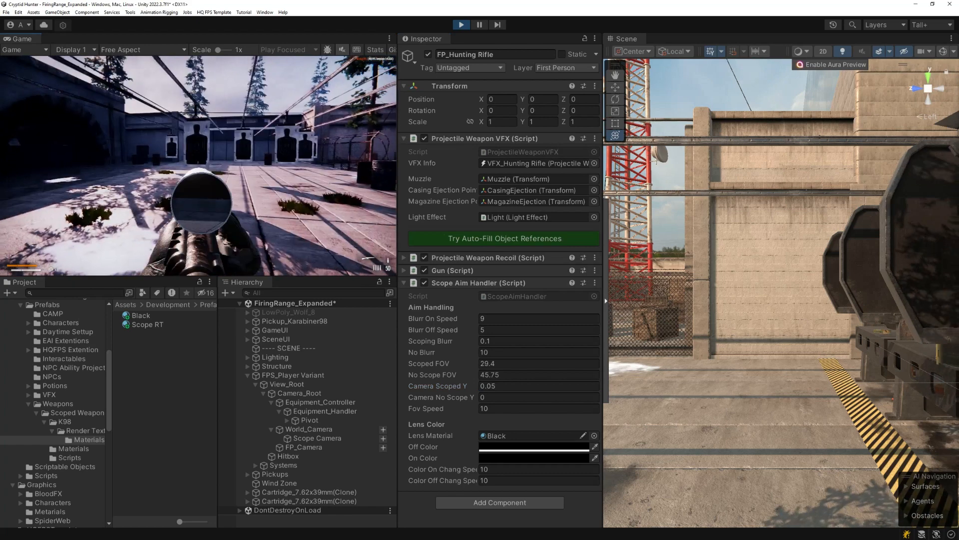
# Lower the Scoped FOV to 21.1 and test aiming through the scope
pyautogui.click(504, 364)
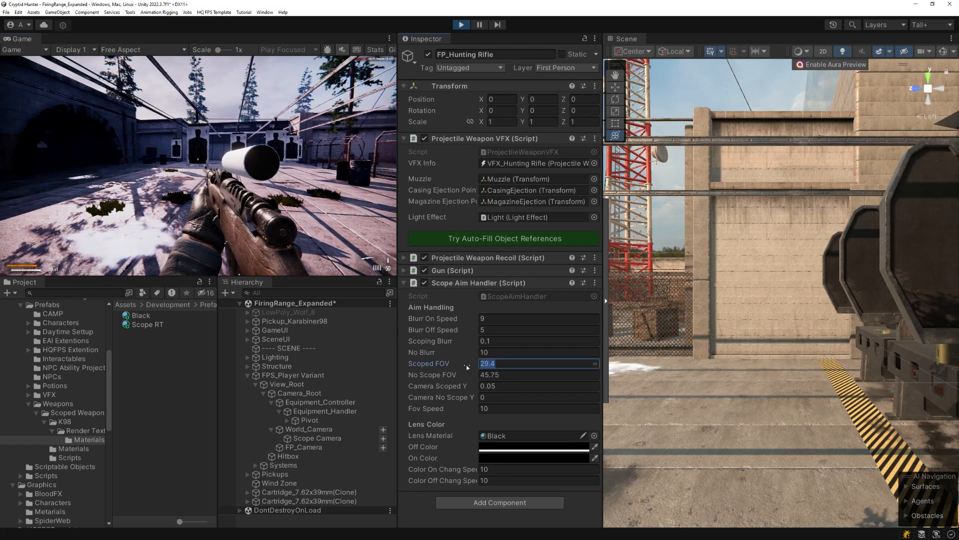
pyautogui.moveTo(468, 368); pyautogui.dragTo(441, 368)
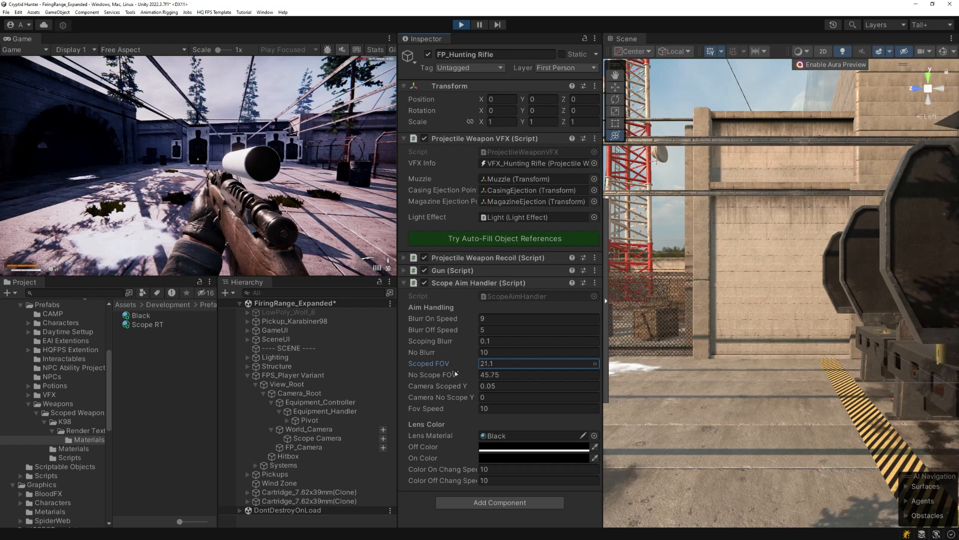
pyautogui.click(454, 387)
pyautogui.rightClick(310, 225)
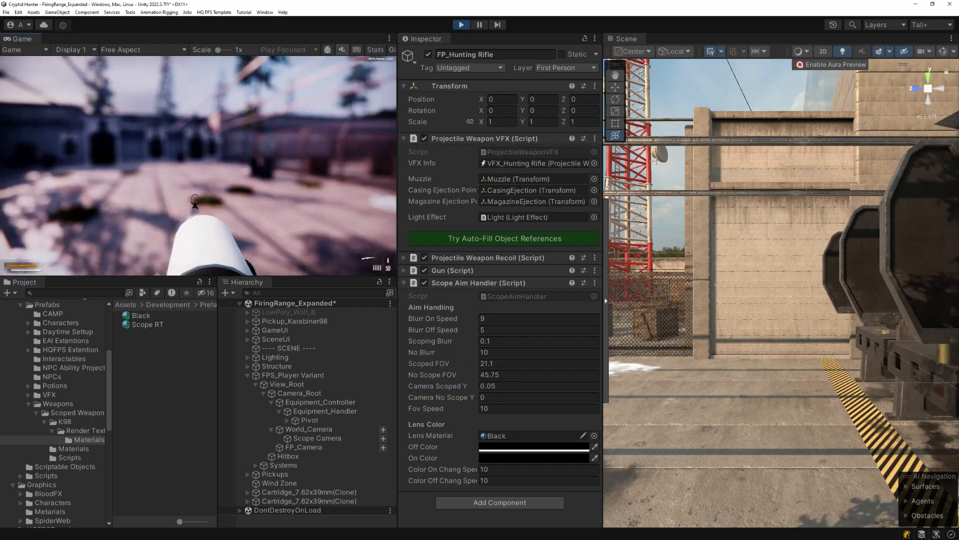
# Set Camera Scoped Y to 0.015 and aim through the scope to check its height
pyautogui.click(523, 387)
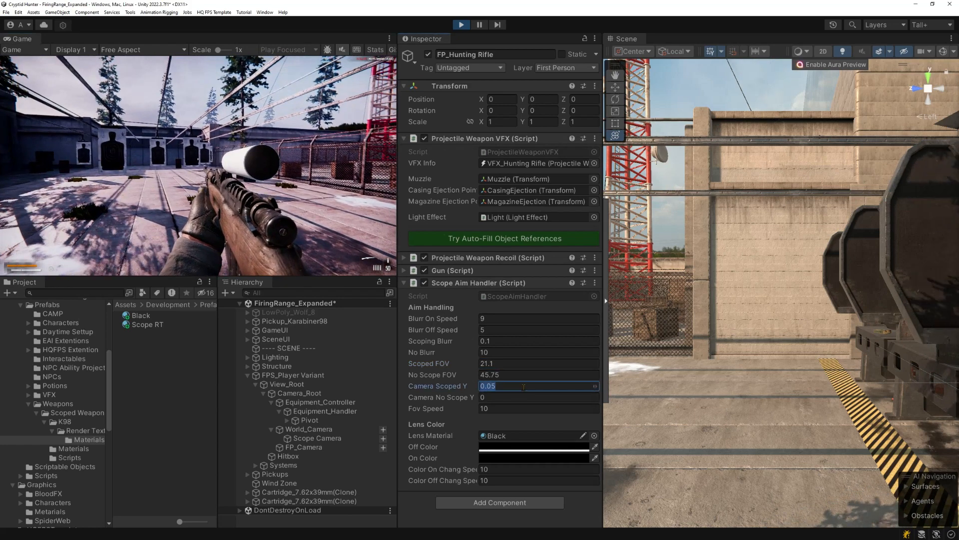
pyautogui.press('BackSpace')
pyautogui.write('15')
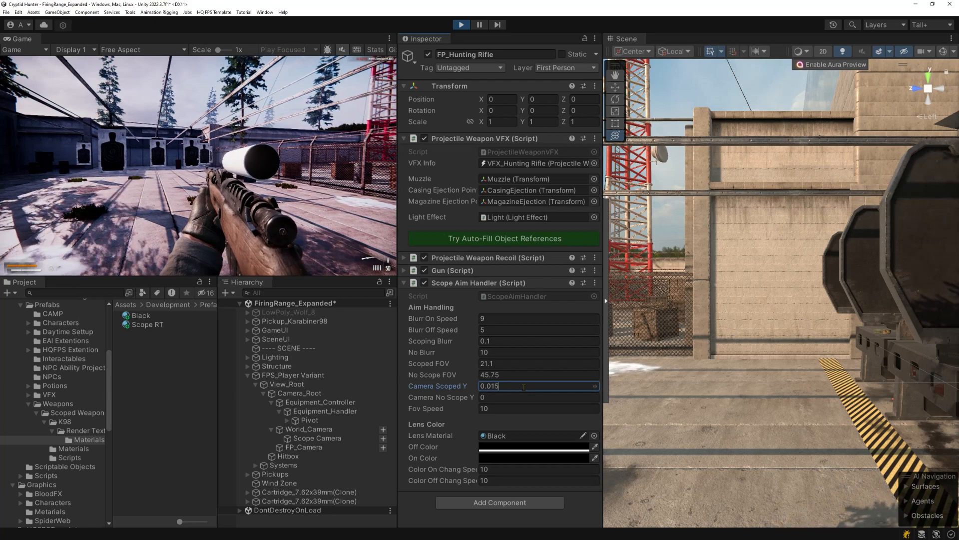
pyautogui.rightClick(300, 235)
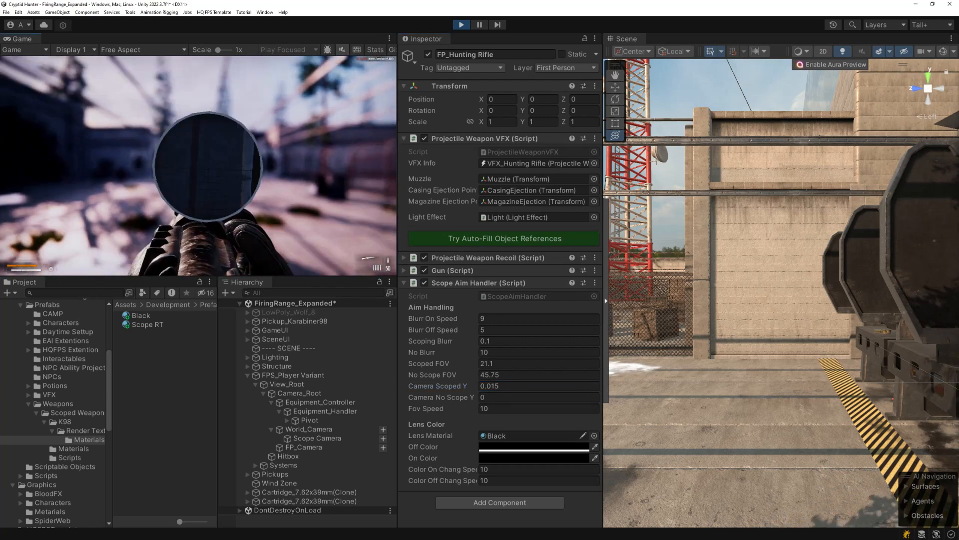
# Lower the Scoped FOV to 18.7 and to 14.1, aiming through the scope after each change
pyautogui.moveTo(459, 368); pyautogui.dragTo(450, 368)
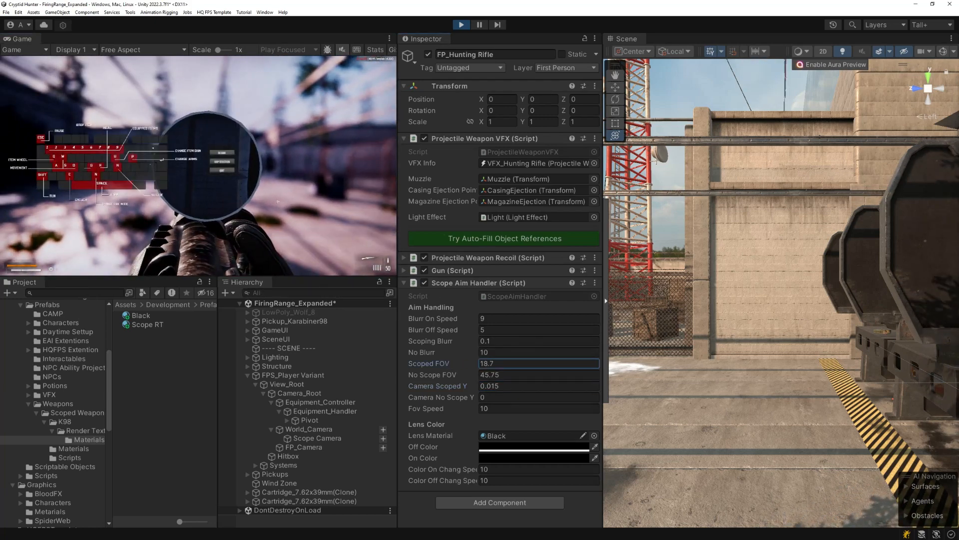
pyautogui.click(222, 153)
pyautogui.rightClick(198, 166)
pyautogui.press('Escape')
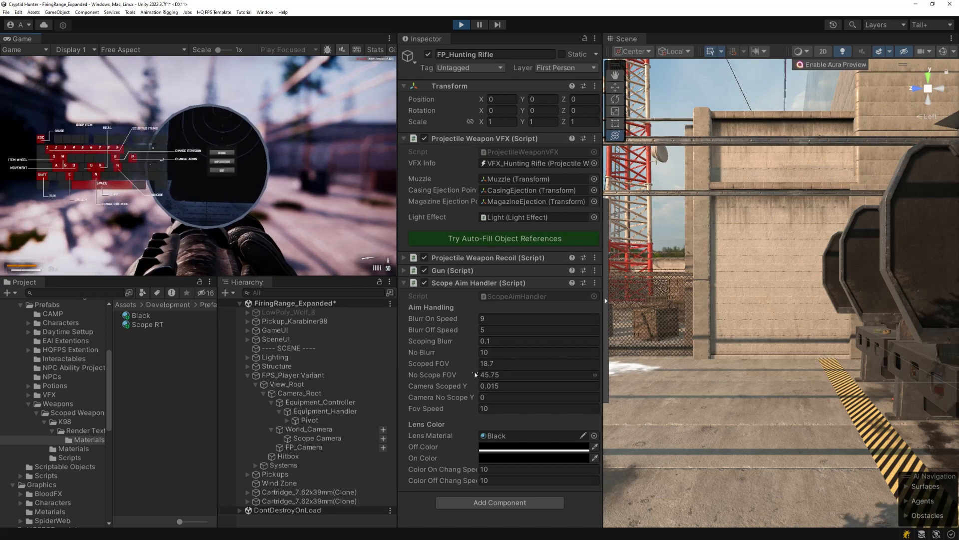
pyautogui.moveTo(465, 363); pyautogui.dragTo(463, 364)
pyautogui.click(221, 153)
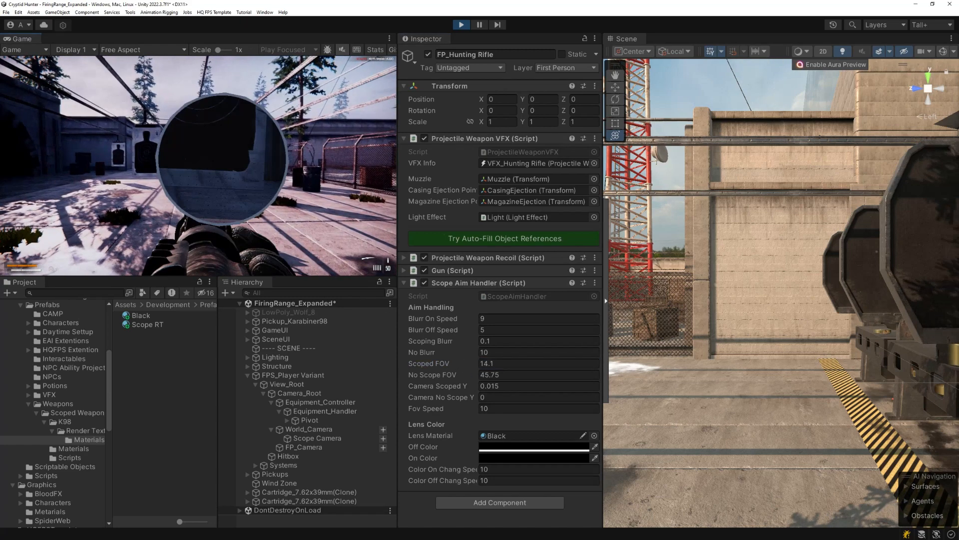
pyautogui.rightClick(199, 166)
pyautogui.press('Escape')
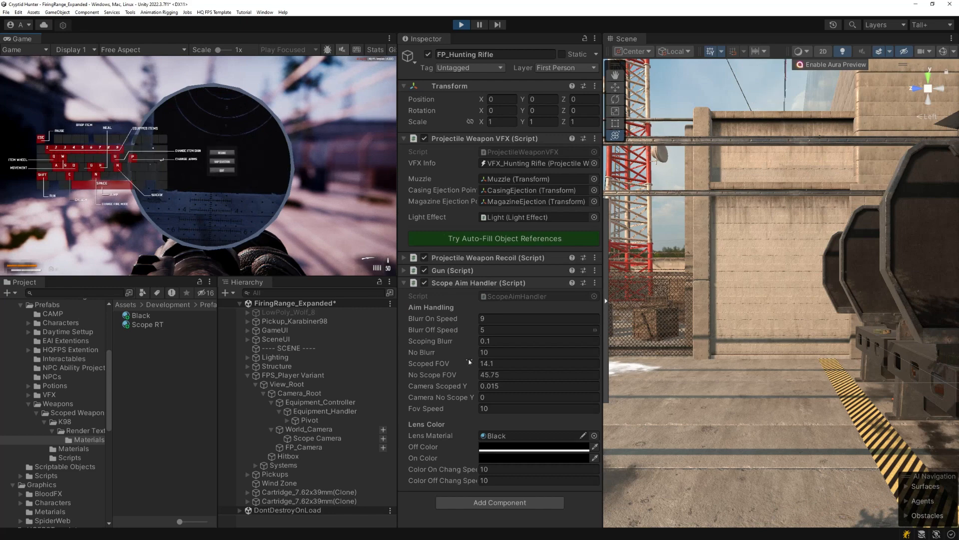
# Lower the Scoped FOV to 11.9, aim through the scope to test the zoom, and pause the game
pyautogui.moveTo(461, 363); pyautogui.dragTo(448, 363)
pyautogui.click(246, 181)
pyautogui.click(222, 152)
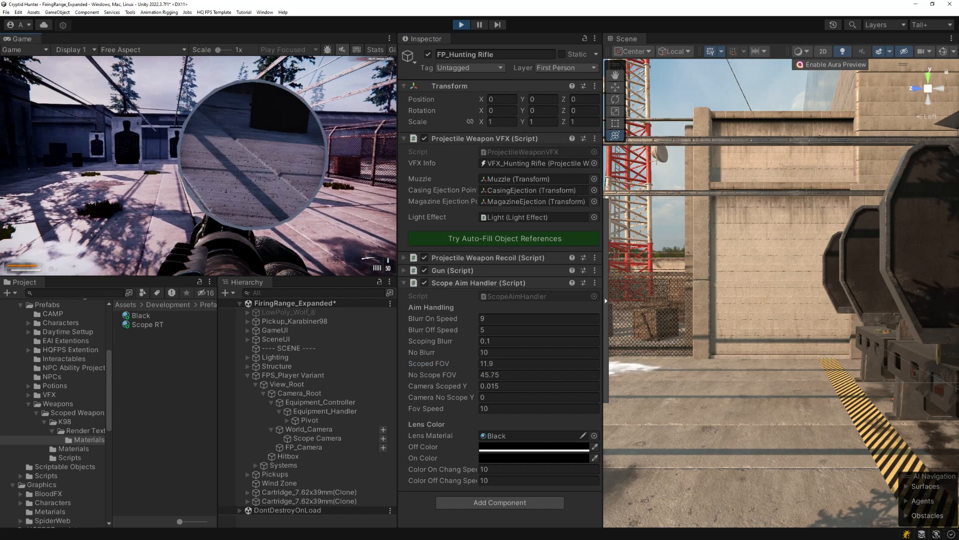
pyautogui.rightClick(199, 166)
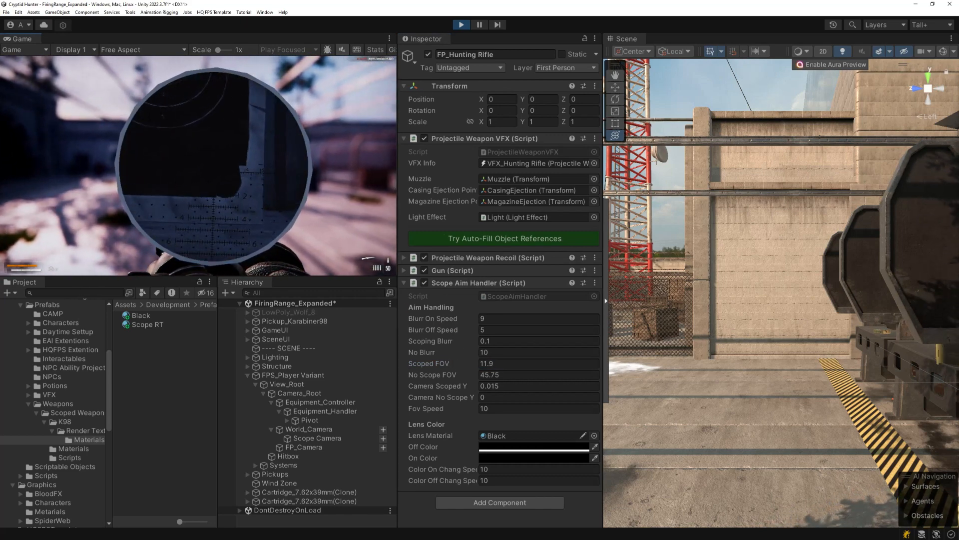
pyautogui.press('Escape')
# Try a Camera Scoped Y of 0.01, test aiming through the scope, and pause the game
pyautogui.click(516, 386)
pyautogui.click(516, 385)
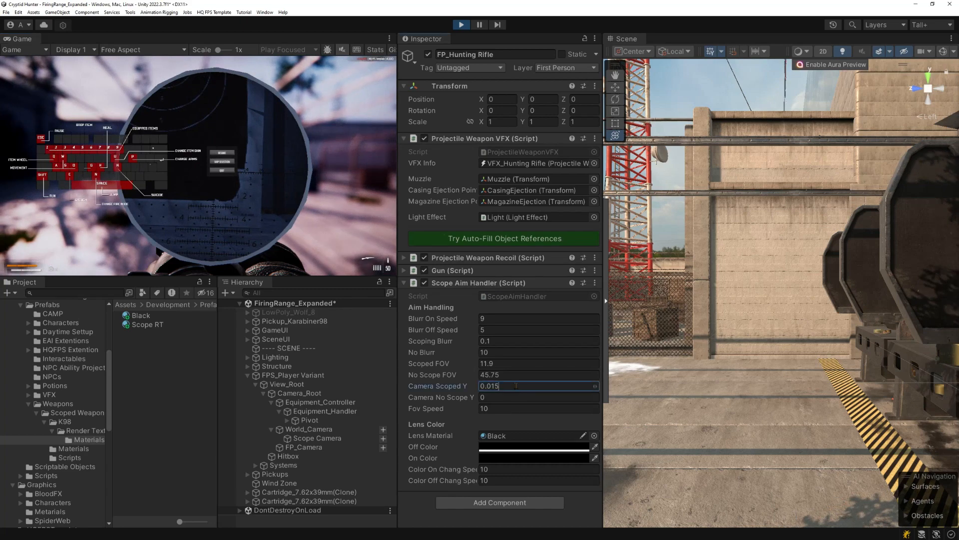
pyautogui.click(221, 153)
pyautogui.rightClick(198, 166)
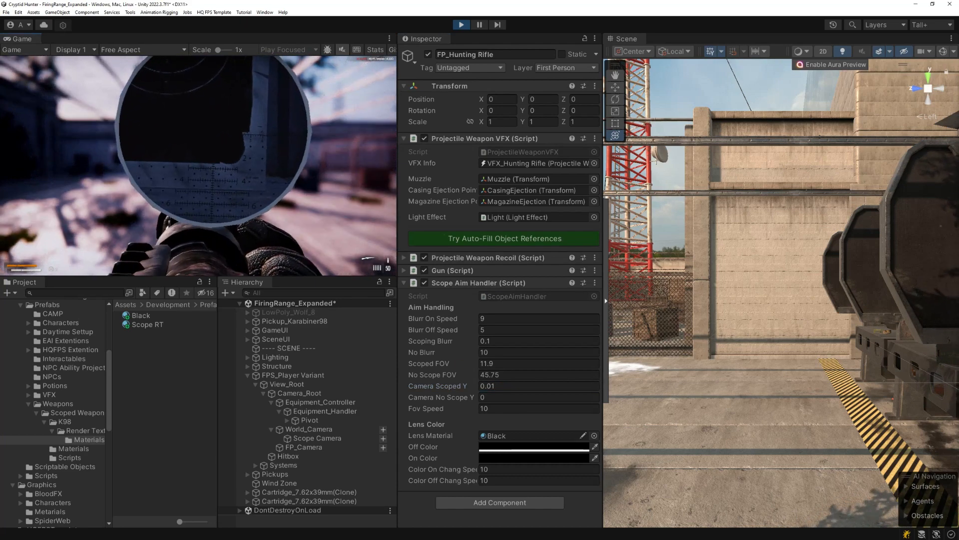
pyautogui.press('Escape')
# Return Camera Scoped Y to 0.015 and aim through the scope to check the alignment
pyautogui.click(525, 385)
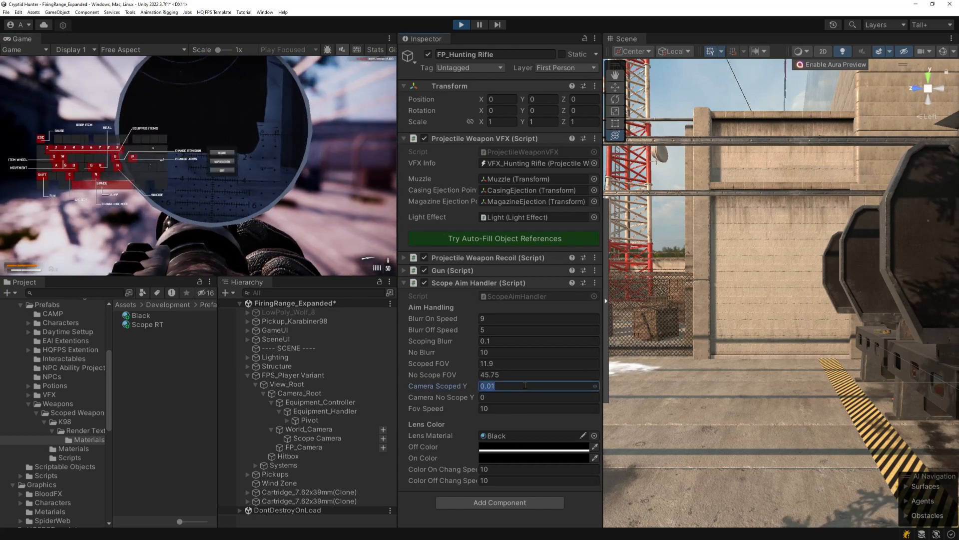
pyautogui.click(525, 385)
pyautogui.write('5')
pyautogui.click(222, 152)
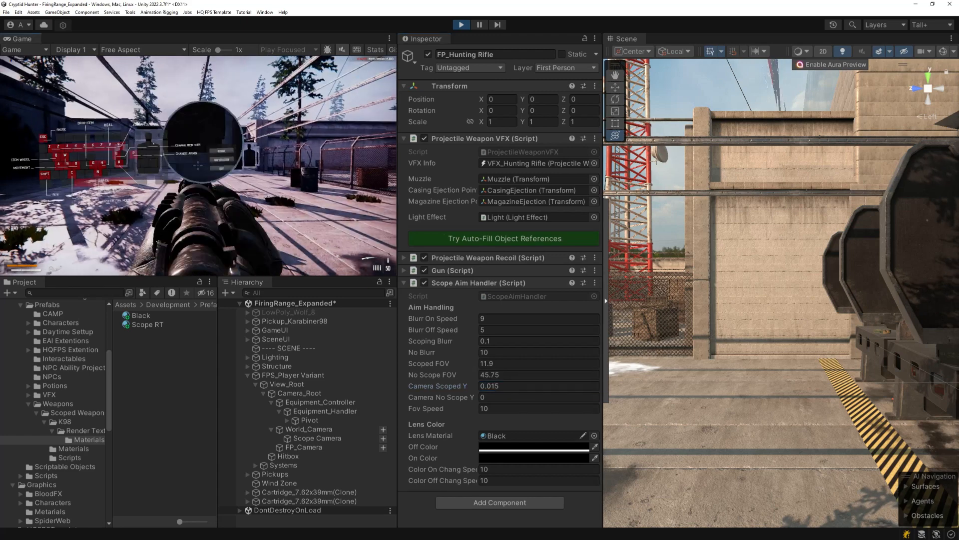
pyautogui.rightClick(222, 152)
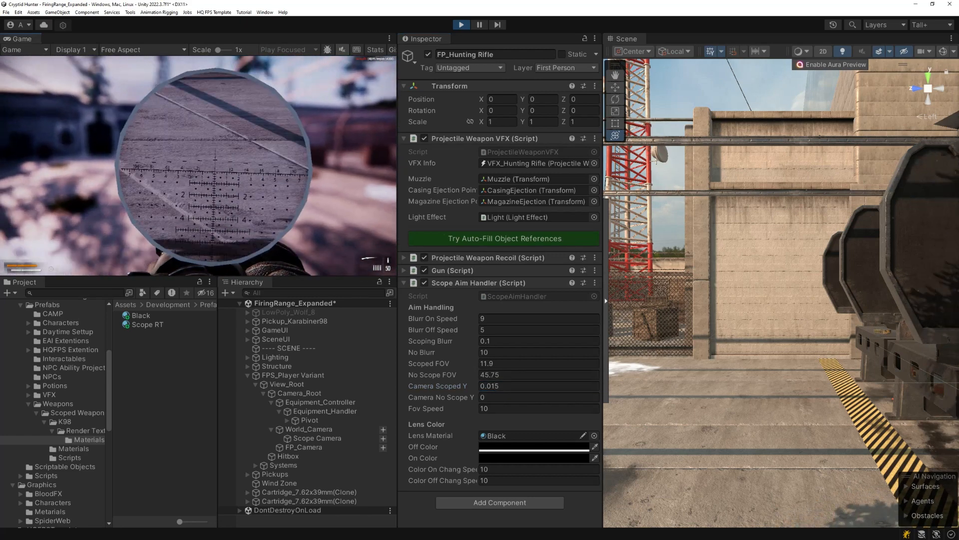
pyautogui.press('Escape')
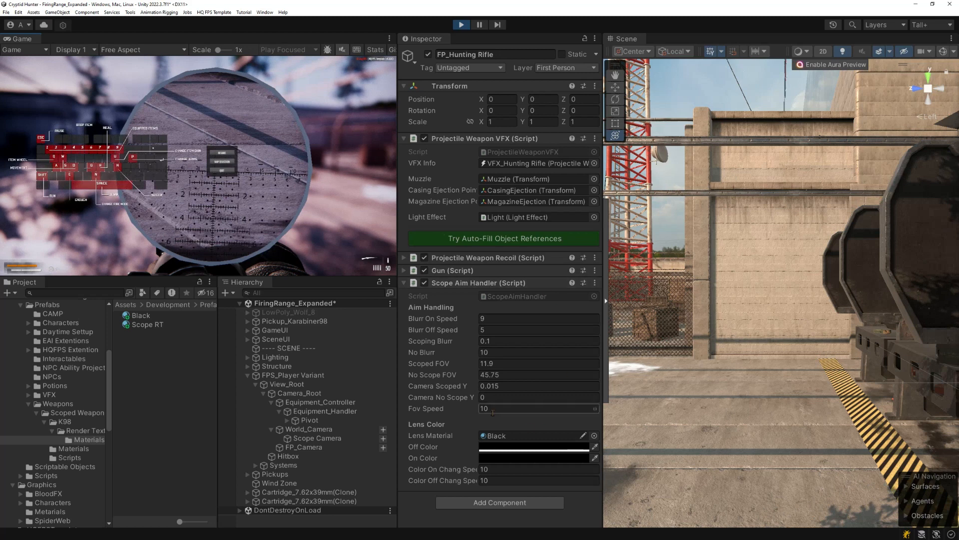
# Try a negative Camera No Scope Y in the running game, restore it to 0, and check the rifle view
pyautogui.click(454, 398)
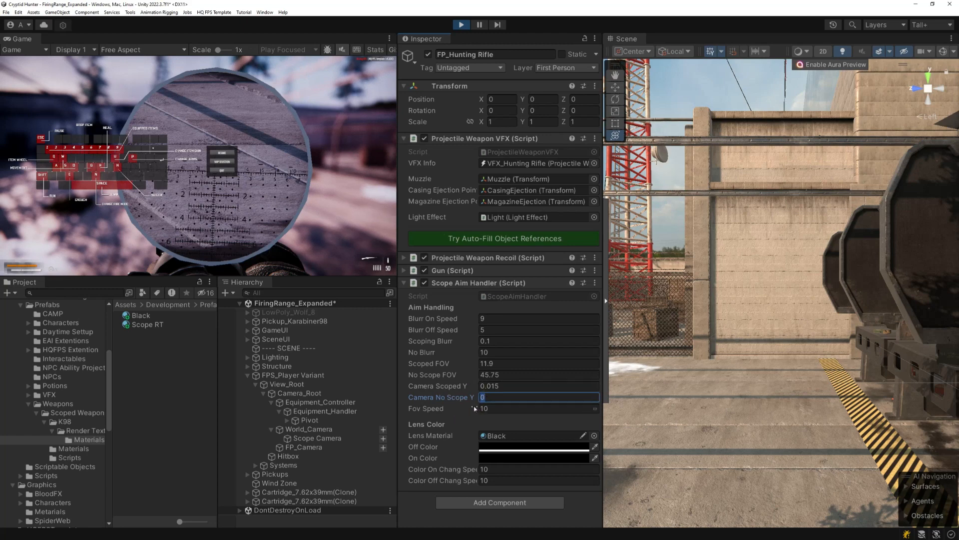
pyautogui.click(222, 153)
pyautogui.press('Escape')
pyautogui.press('Escape')
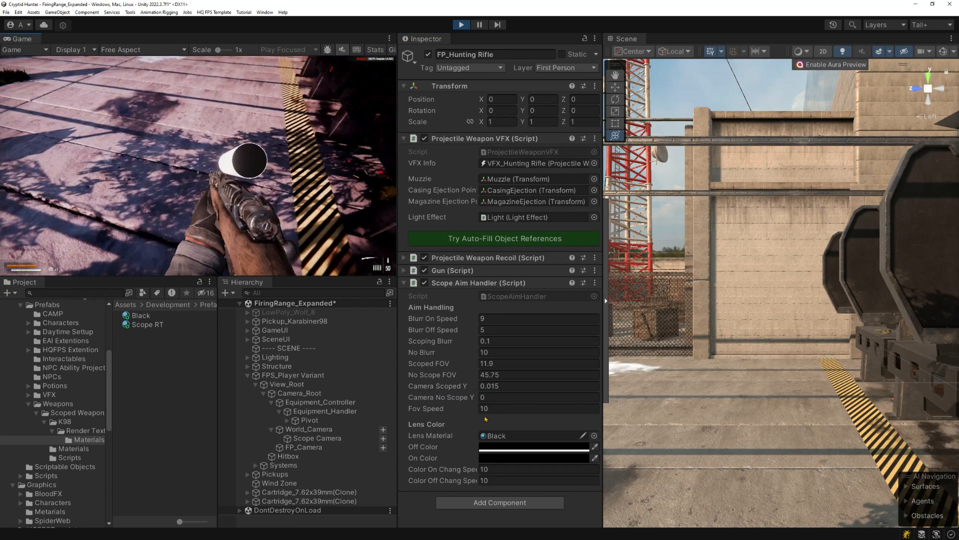
pyautogui.moveTo(473, 397); pyautogui.dragTo(471, 398)
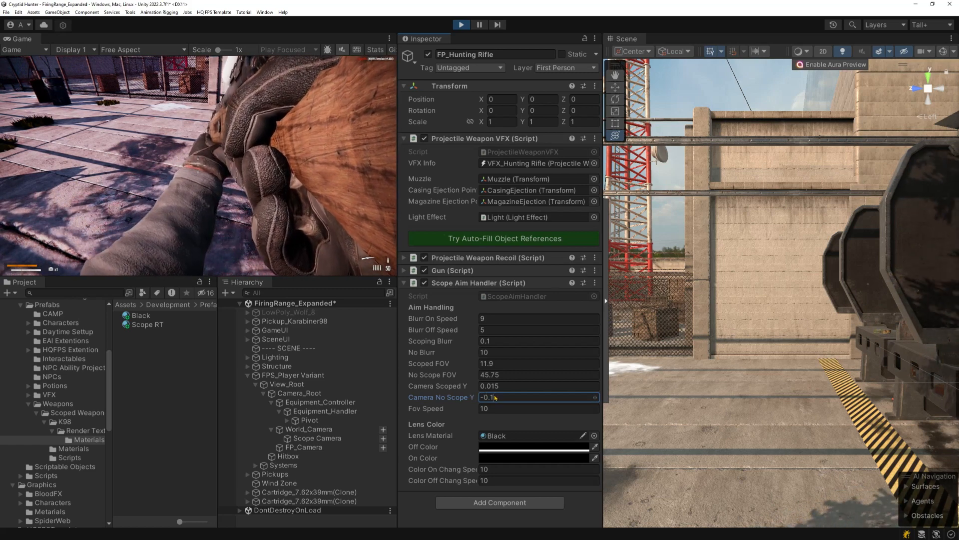
pyautogui.doubleClick(494, 398)
pyautogui.write('0')
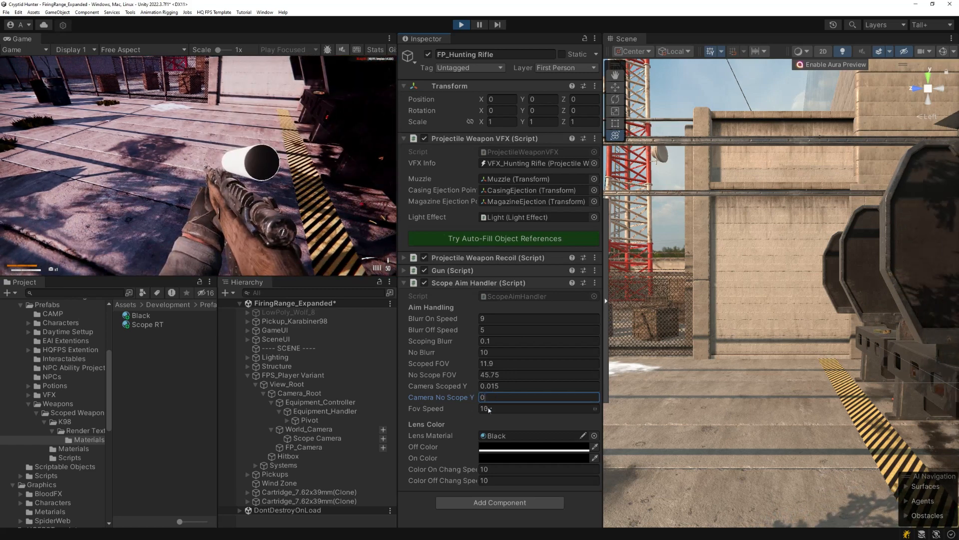
pyautogui.rightClick(244, 209)
pyautogui.press('Escape')
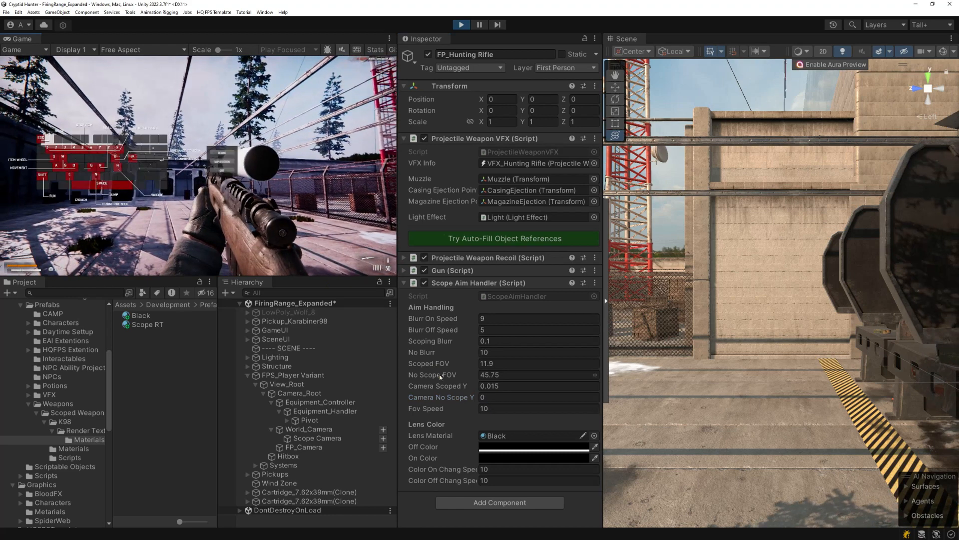
# Set the Scope Aim Handler's Fov Speed to 1 and test the zoom transition in the running game
pyautogui.moveTo(466, 411); pyautogui.dragTo(443, 409)
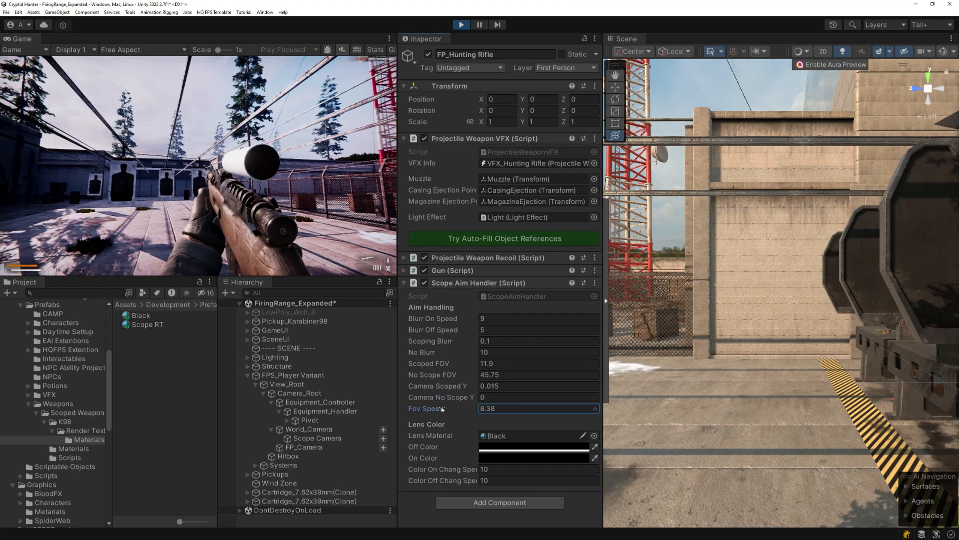
pyautogui.doubleClick(499, 408)
pyautogui.write('1')
pyautogui.moveTo(349, 278); pyautogui.dragTo(349, 281)
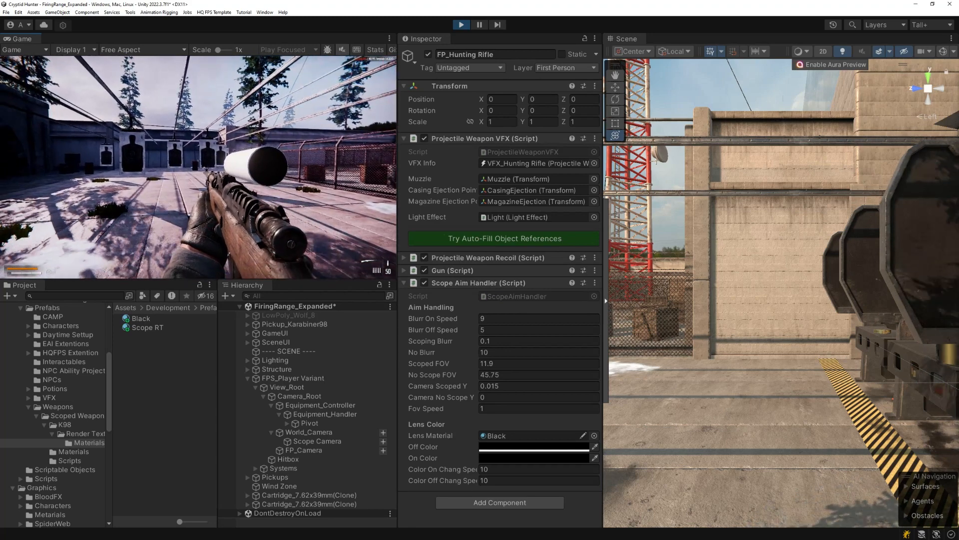
pyautogui.click(487, 308)
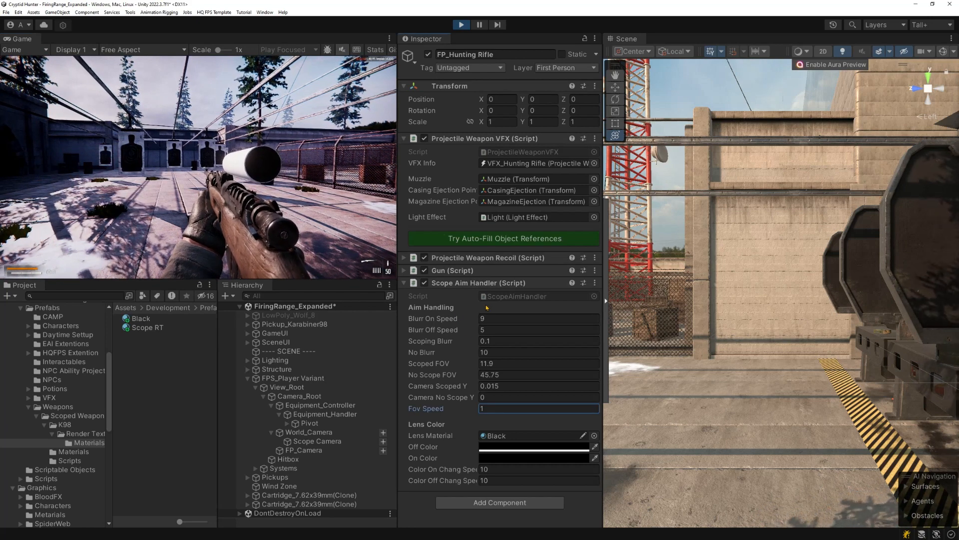